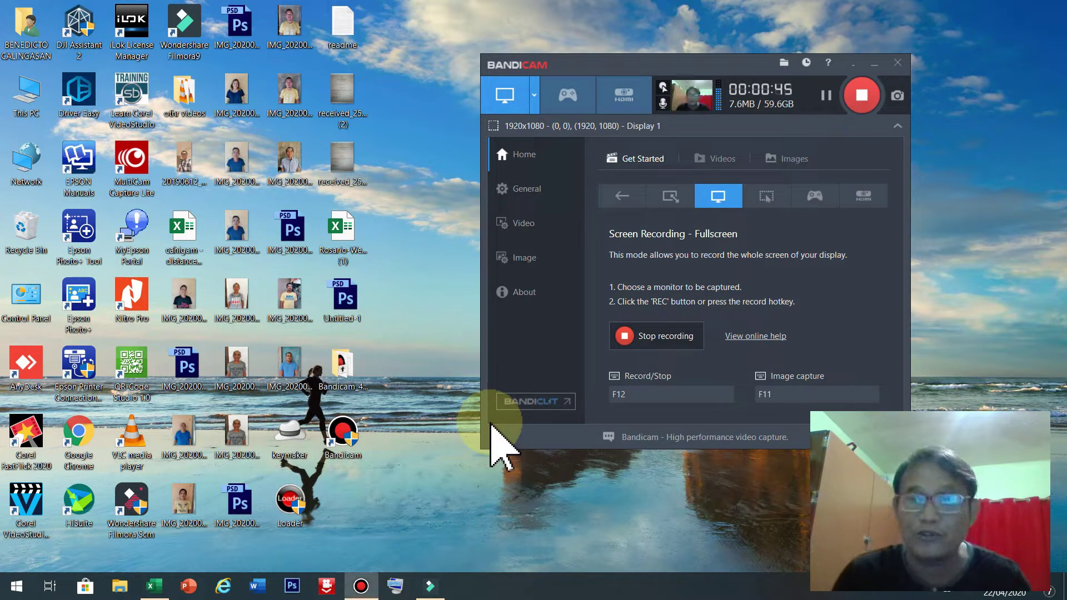
Bring the blank Excel workbook Book1 to the front from Bandicam.
{"action": "key", "text": "alt+Tab"}
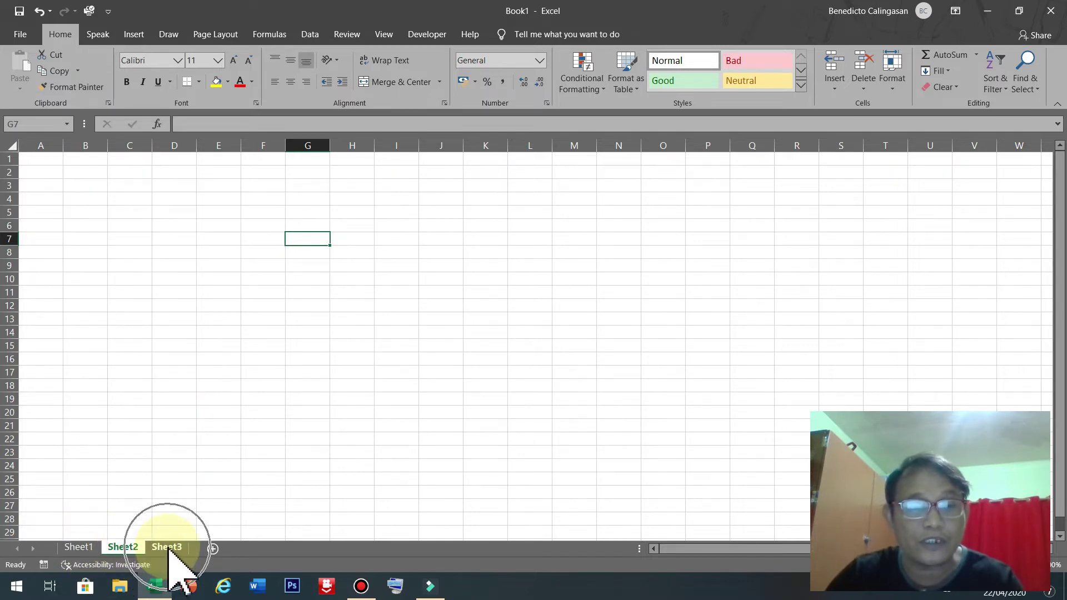
{"action": "right_click", "coordinate": [130, 549]}
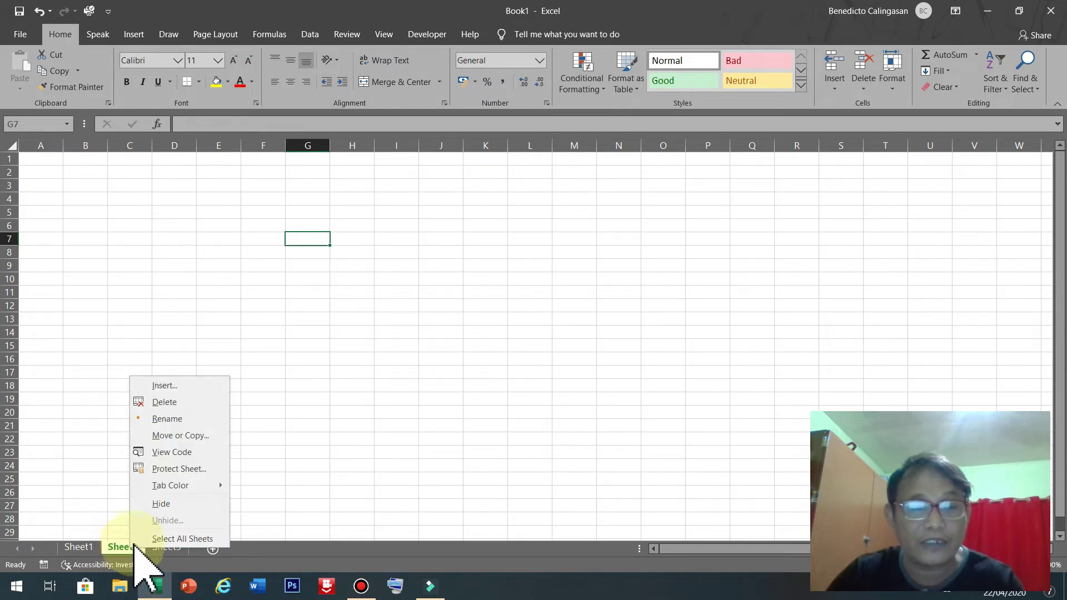
{"action": "left_click", "coordinate": [172, 503]}
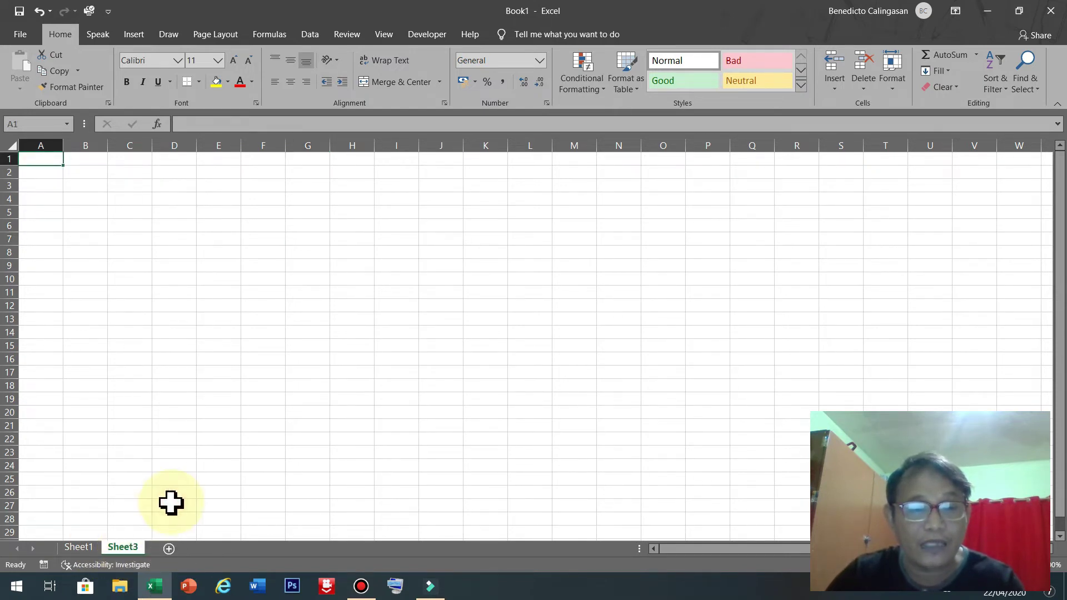
{"action": "right_click", "coordinate": [131, 547]}
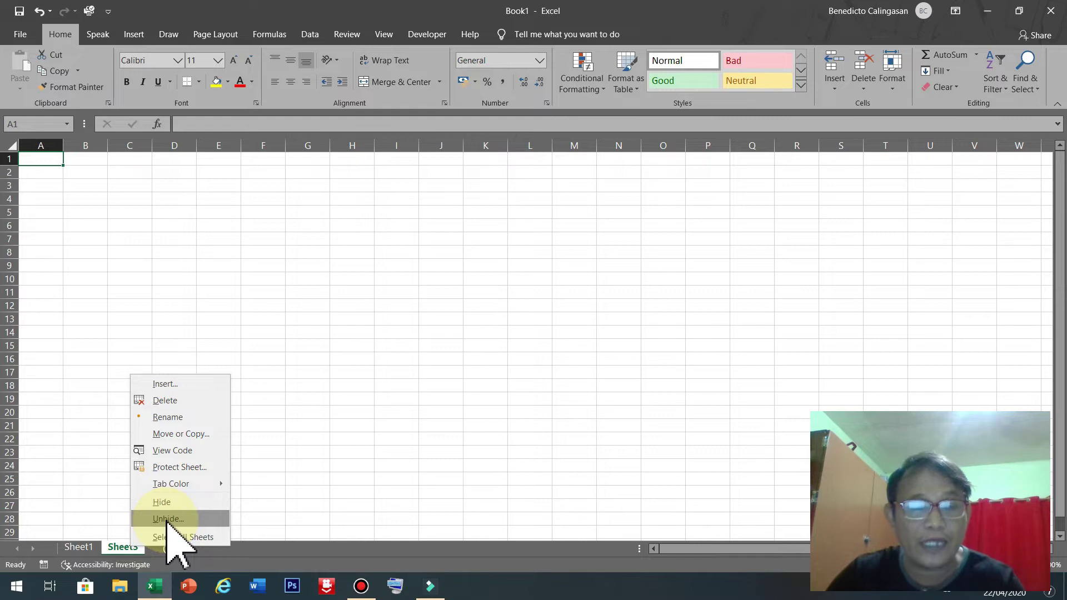
{"action": "left_click", "coordinate": [166, 519]}
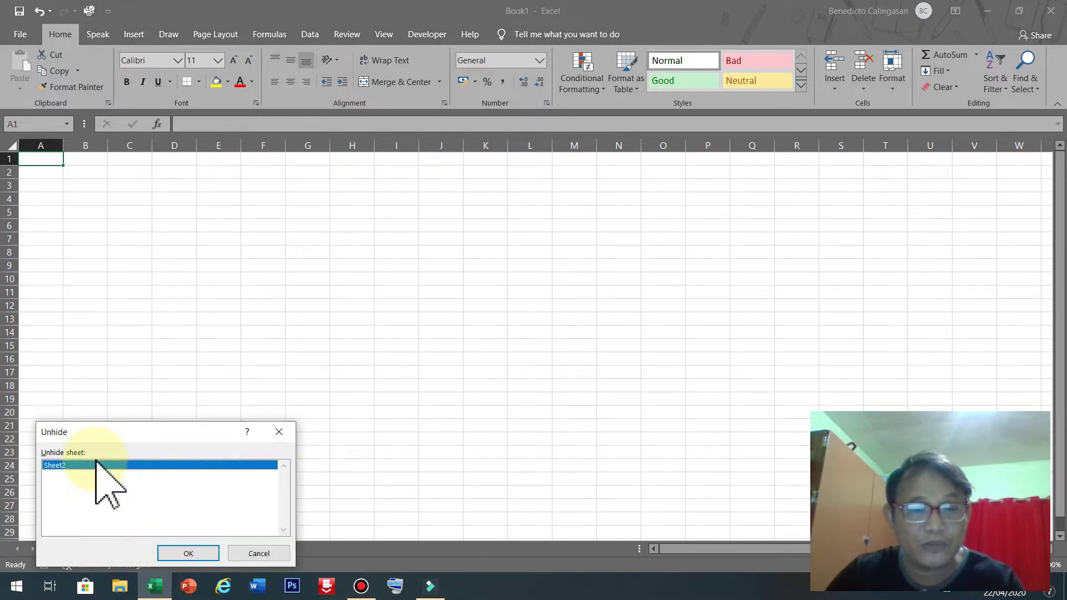
{"action": "left_click", "coordinate": [180, 554]}
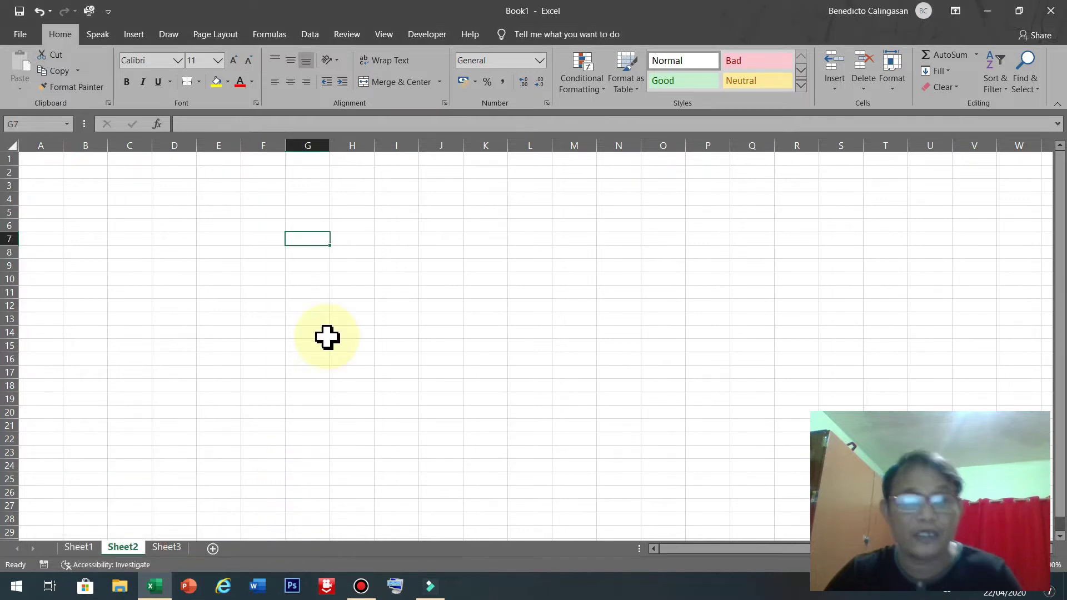
{"action": "left_click", "coordinate": [185, 268]}
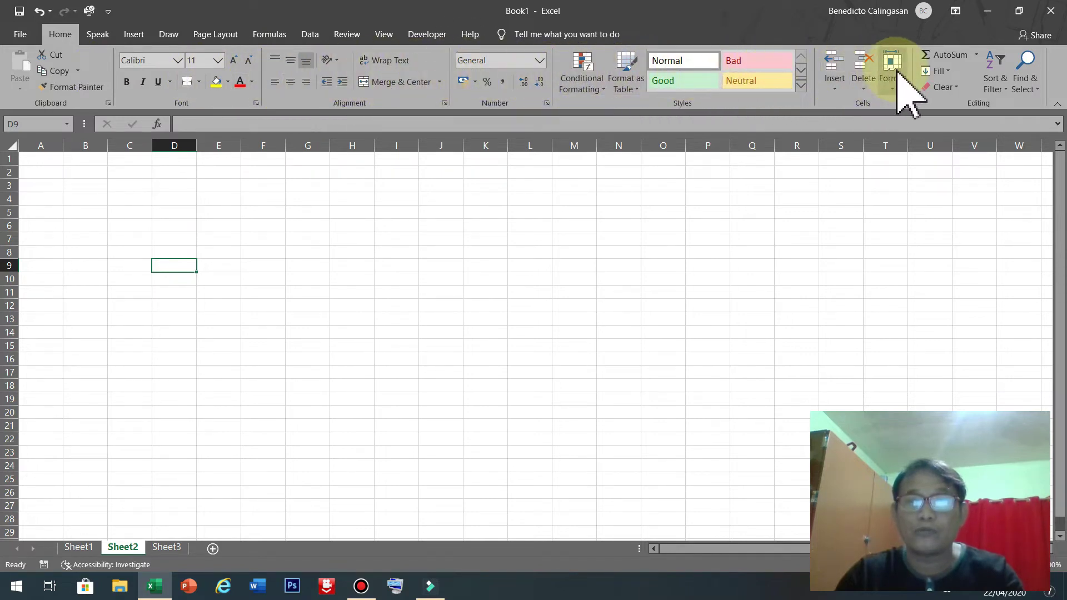
{"action": "left_click", "coordinate": [91, 185]}
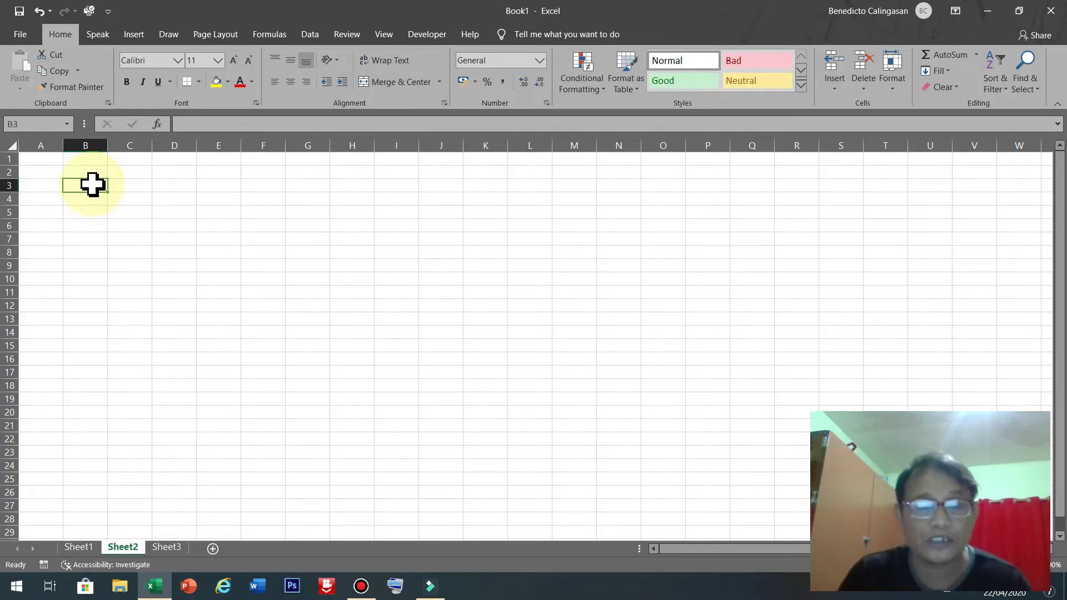
{"action": "key", "text": "Right"}
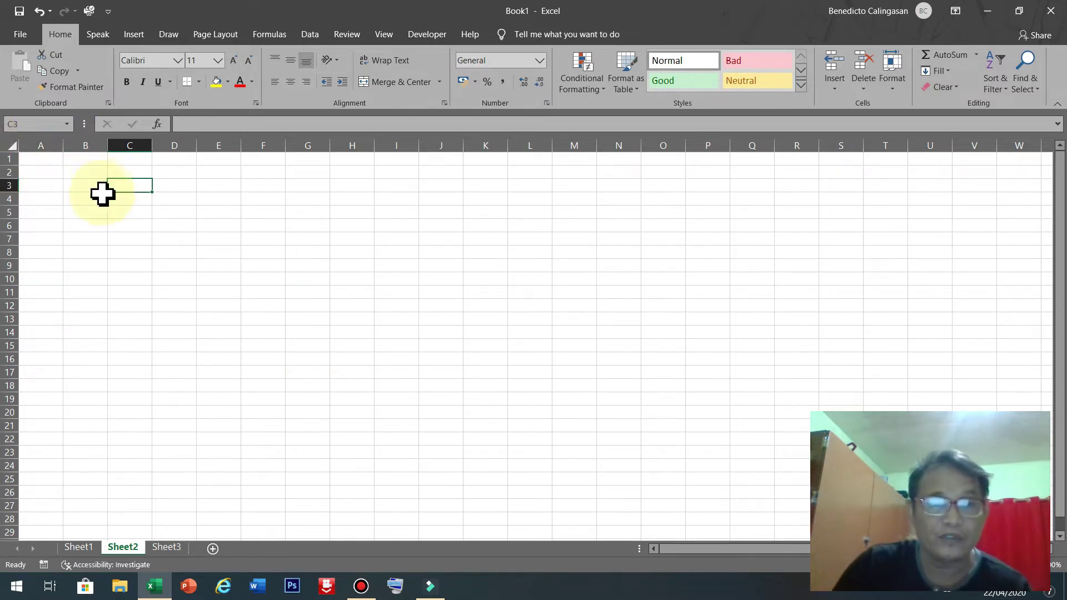
{"action": "left_click", "coordinate": [86, 187]}
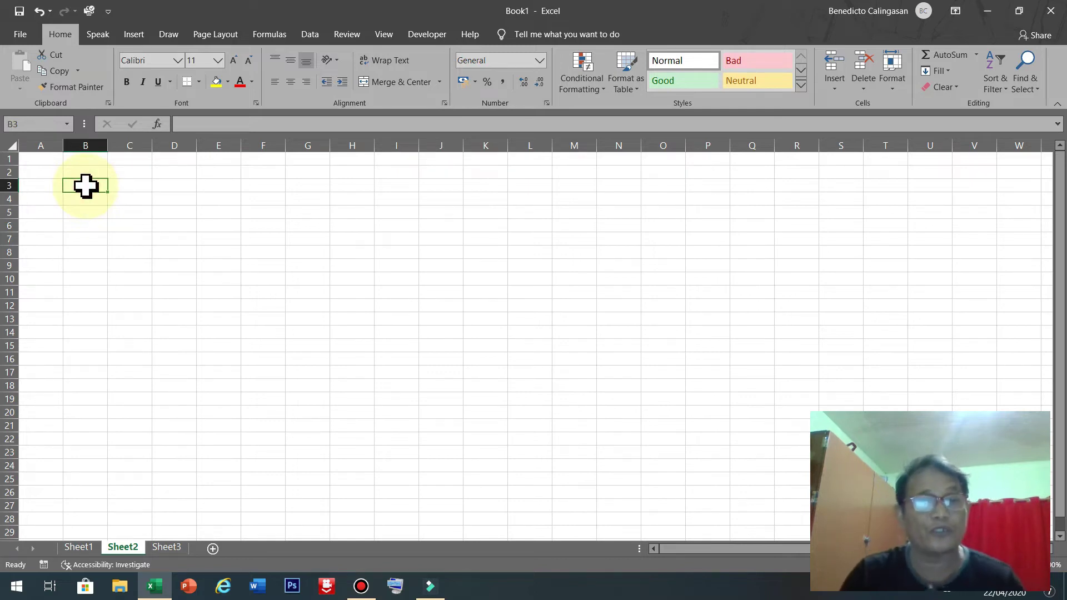
{"action": "left_click", "coordinate": [86, 145]}
{"action": "left_click_drag", "start_coordinate": [112, 145], "coordinate": [228, 139]}
{"action": "left_click", "coordinate": [9, 185]}
{"action": "left_click_drag", "start_coordinate": [5, 203], "coordinate": [26, 191]}
{"action": "left_click", "coordinate": [79, 183]}
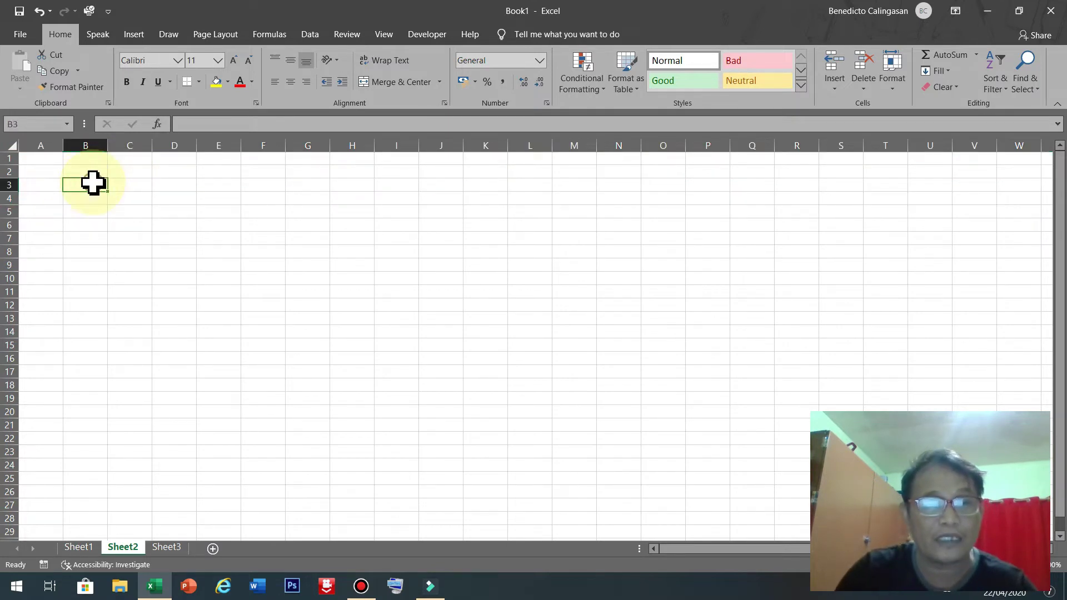
{"action": "left_click", "coordinate": [93, 183]}
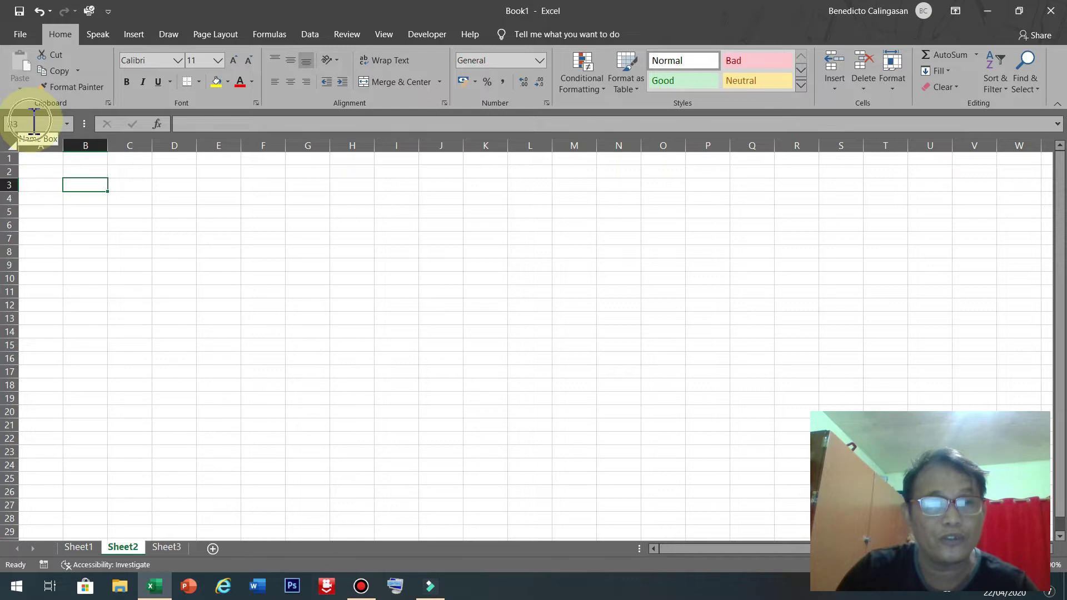
Enter a person's full name, including the middle initial, into cell B3.
{"action": "left_click", "coordinate": [90, 184]}
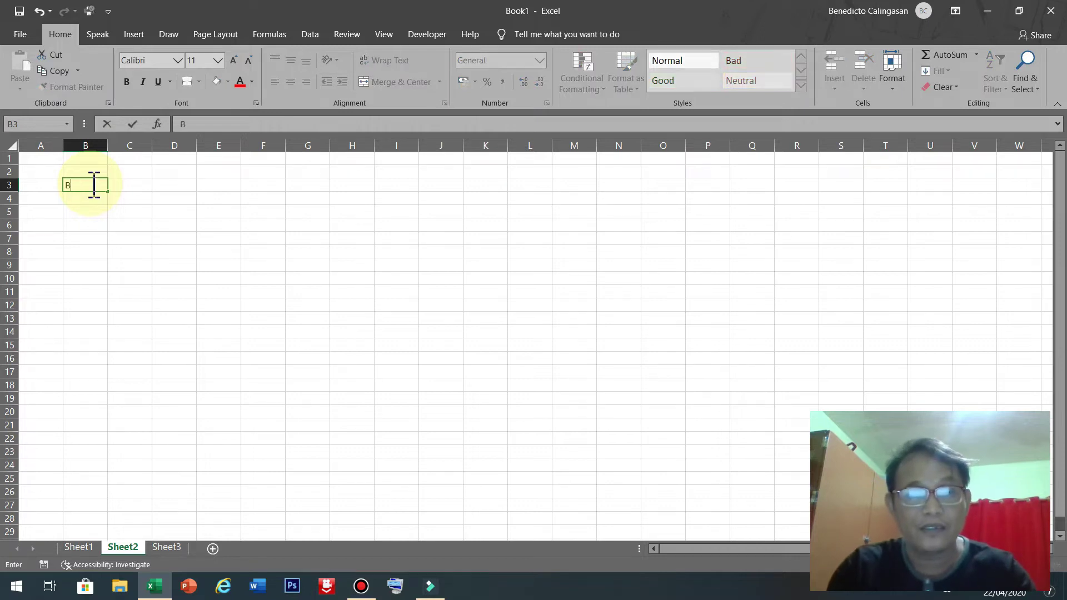
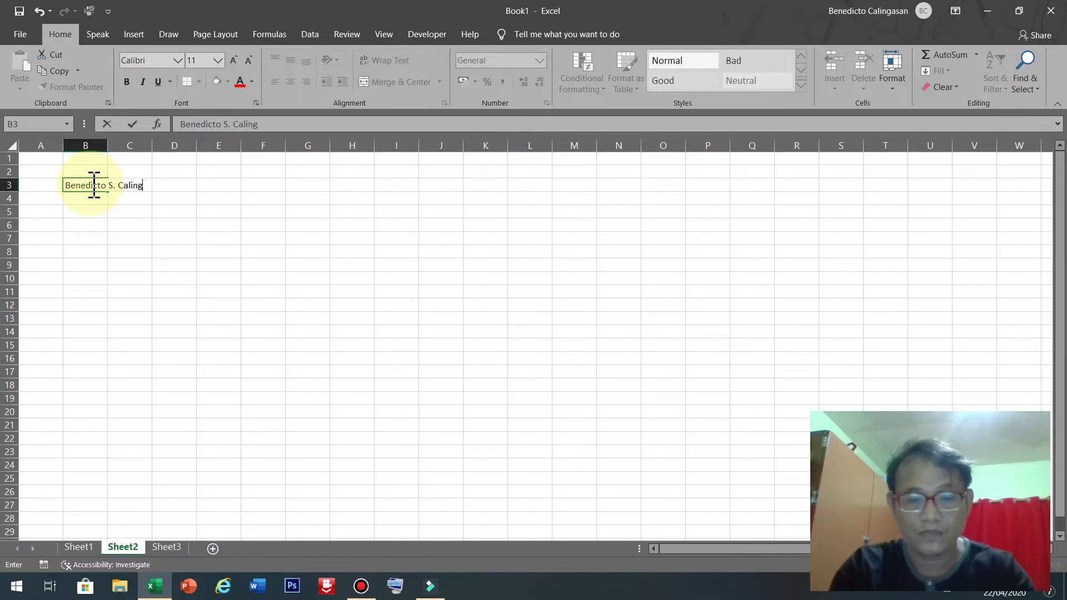
{"action": "key", "text": "Return"}
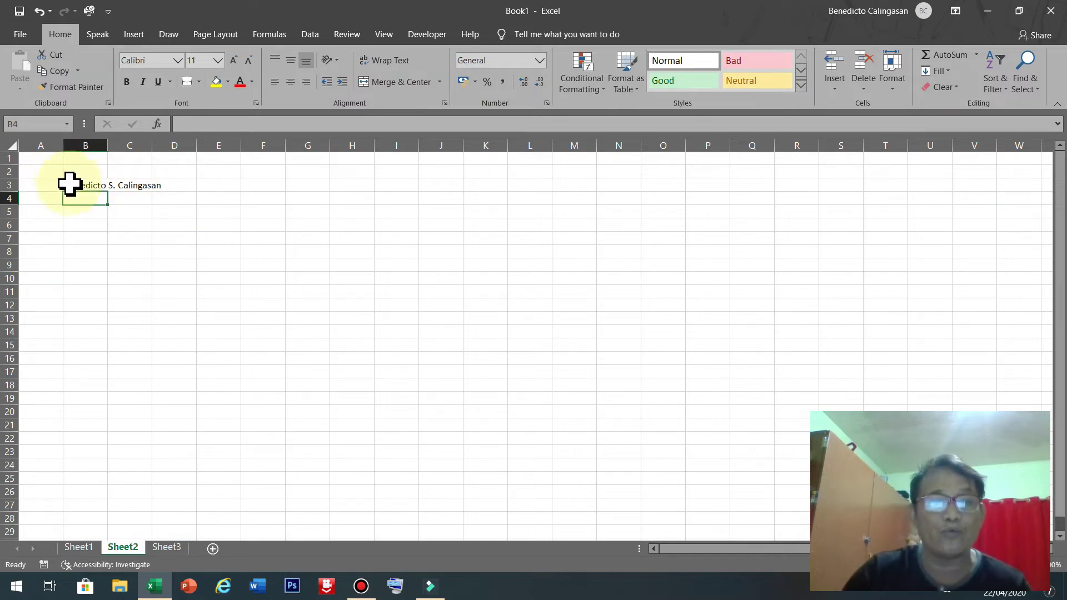
AutoFit column B to the full name in B3 after undoing a manual widening.
{"action": "left_click", "coordinate": [71, 185]}
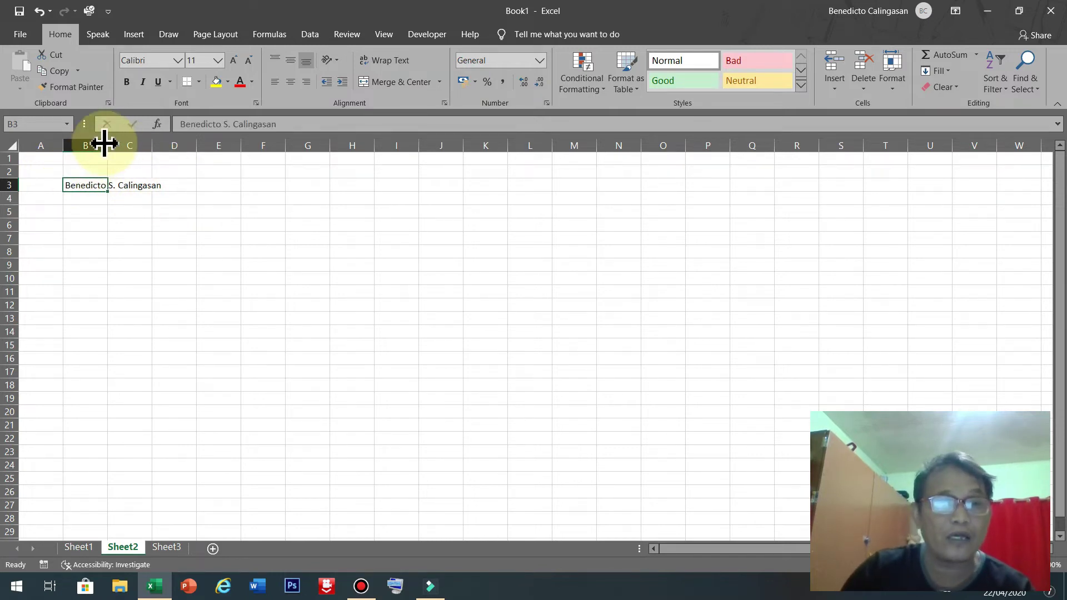
{"action": "left_click_drag", "start_coordinate": [107, 143], "coordinate": [147, 160]}
{"action": "key", "text": "ctrl+z"}
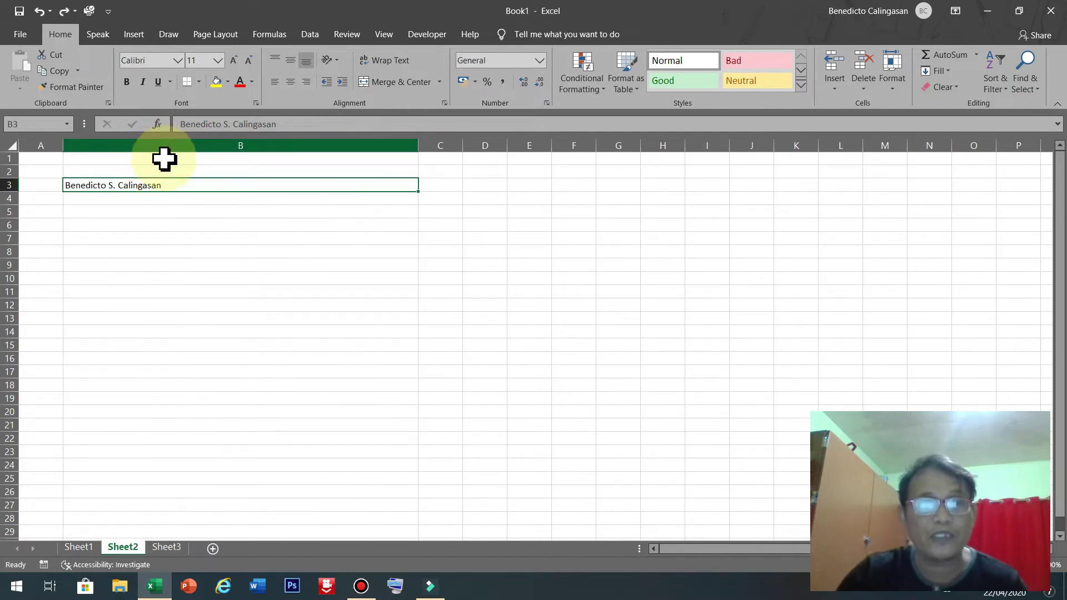
{"action": "key", "text": "ctrl+z"}
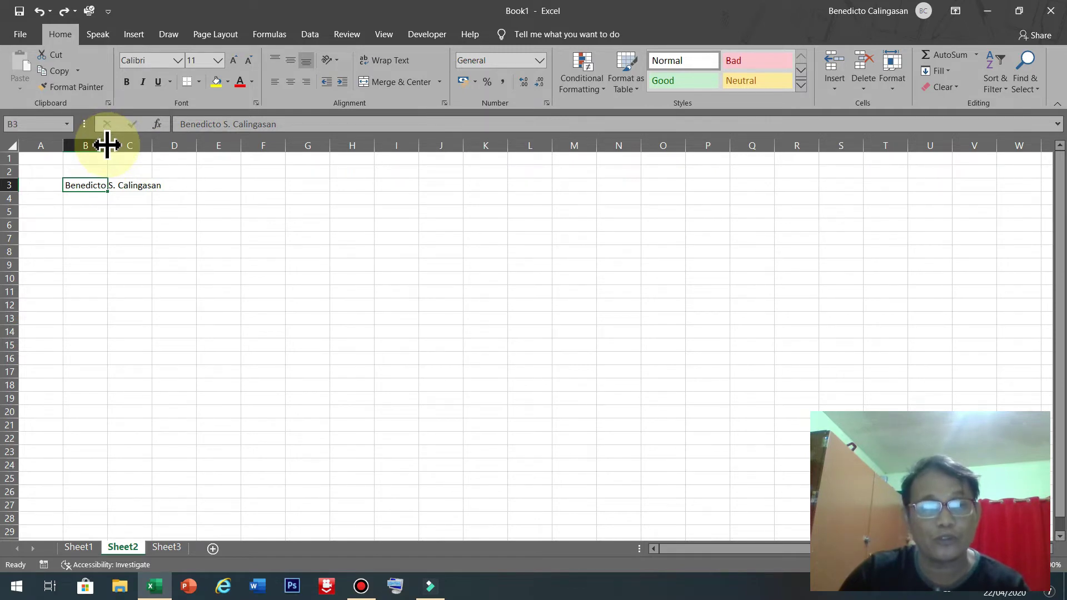
{"action": "double_click", "coordinate": [107, 144]}
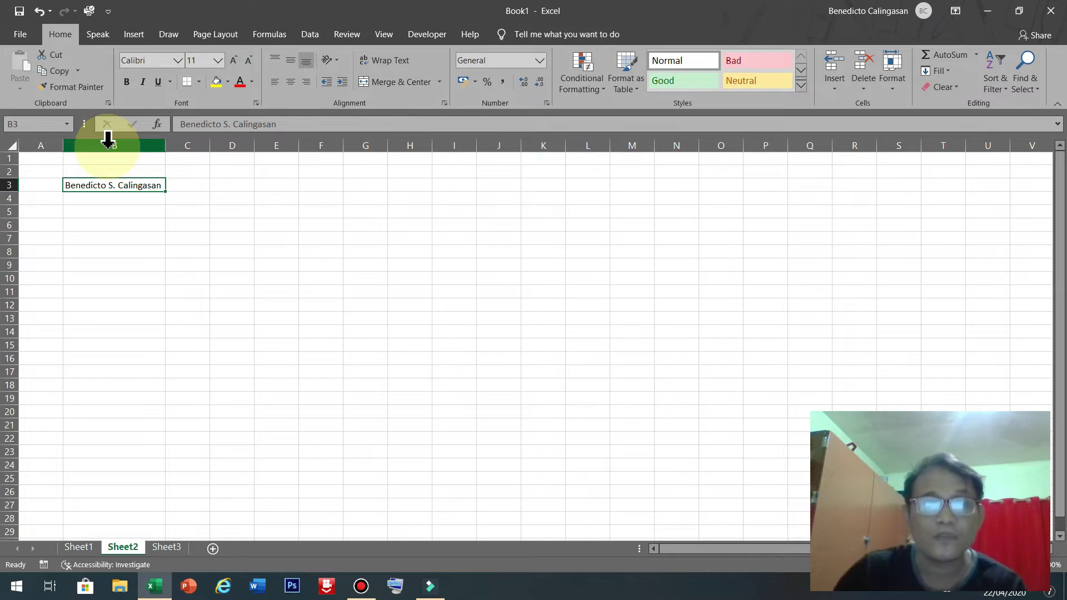
Widen column C and select cell C3.
{"action": "left_click_drag", "start_coordinate": [210, 147], "coordinate": [319, 146]}
{"action": "left_click", "coordinate": [217, 181]}
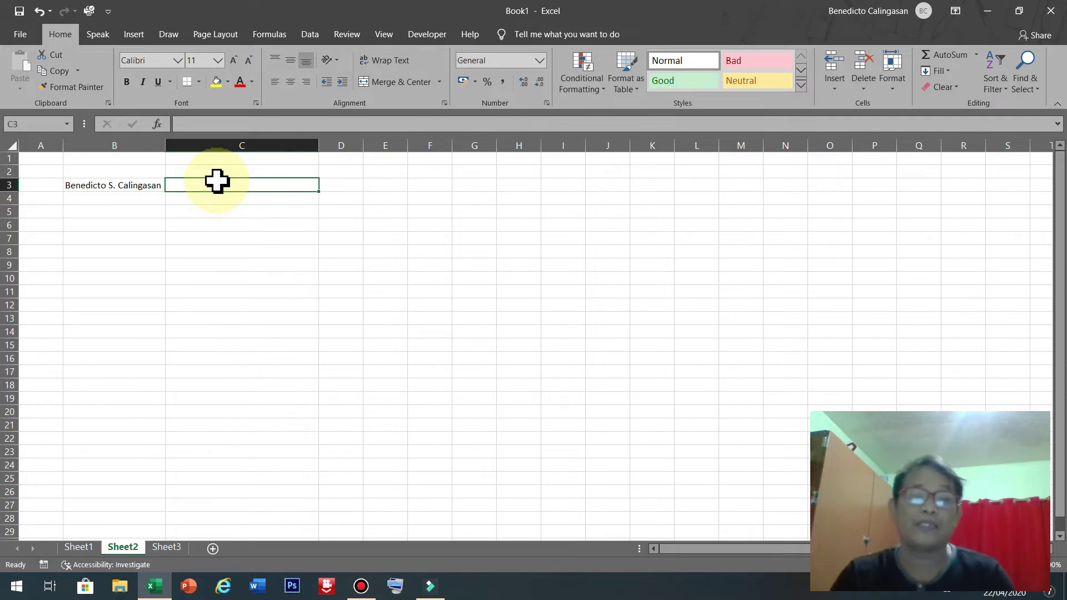
{"action": "left_click", "coordinate": [136, 188]}
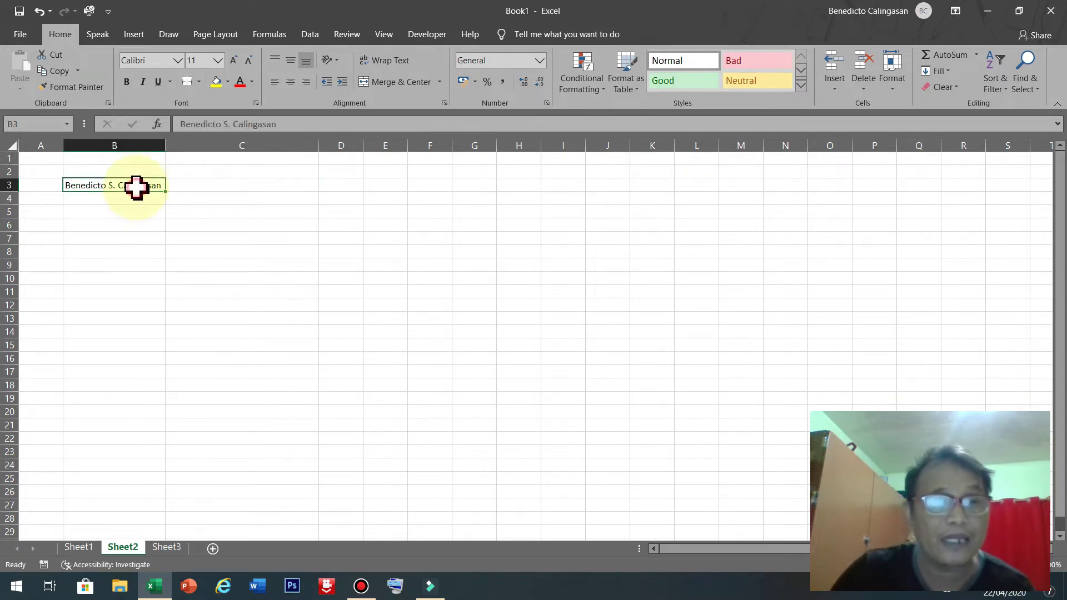
{"action": "left_click", "coordinate": [142, 188]}
{"action": "left_click", "coordinate": [150, 187]}
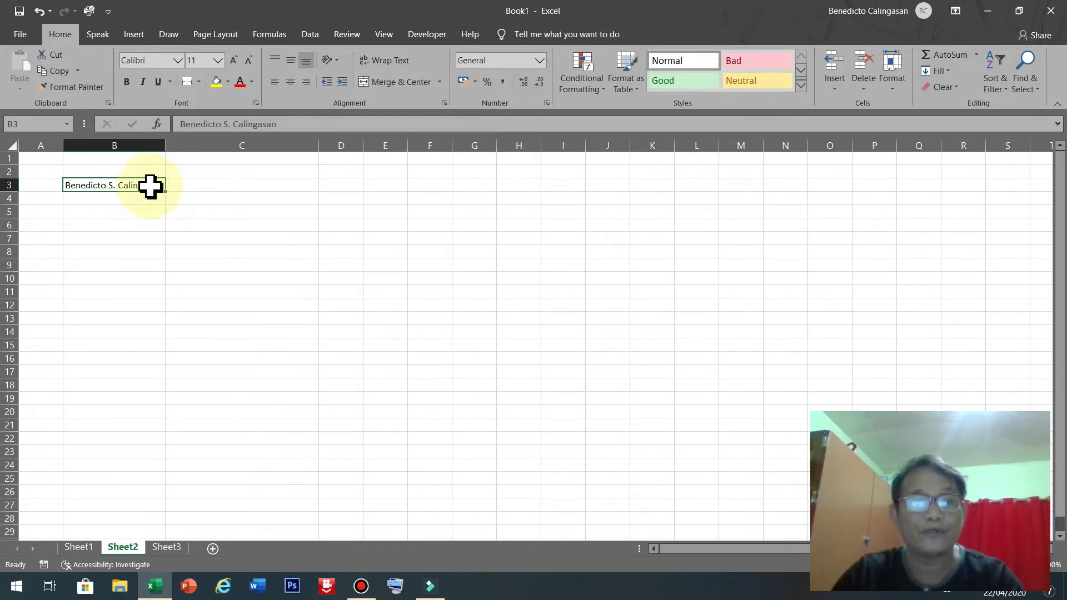
{"action": "left_click", "coordinate": [236, 185]}
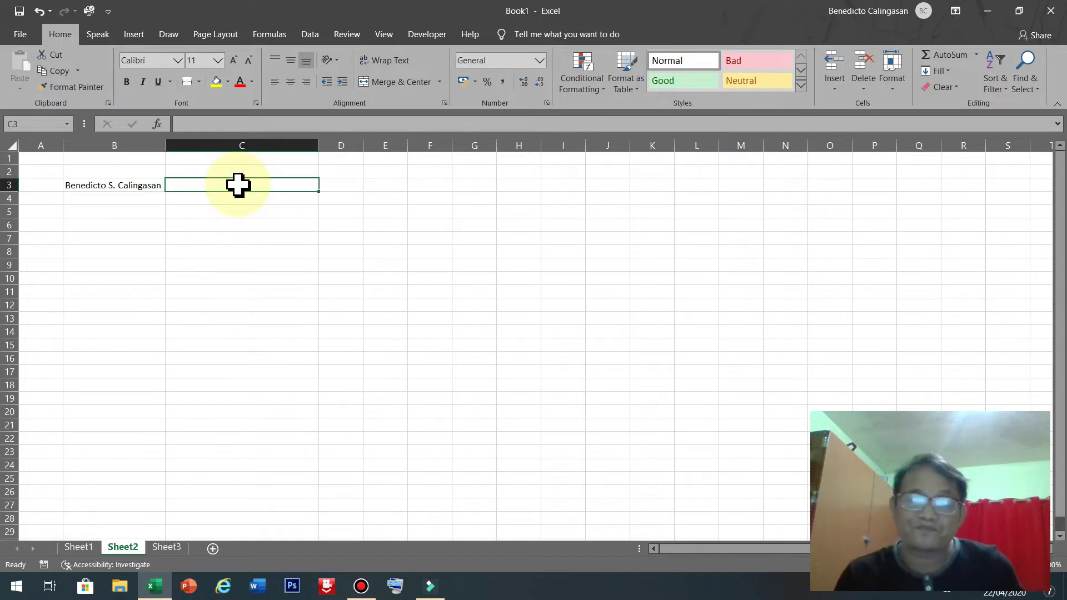
Enter an 'all cap' label in C2 and widen column D.
{"action": "left_click", "coordinate": [283, 173]}
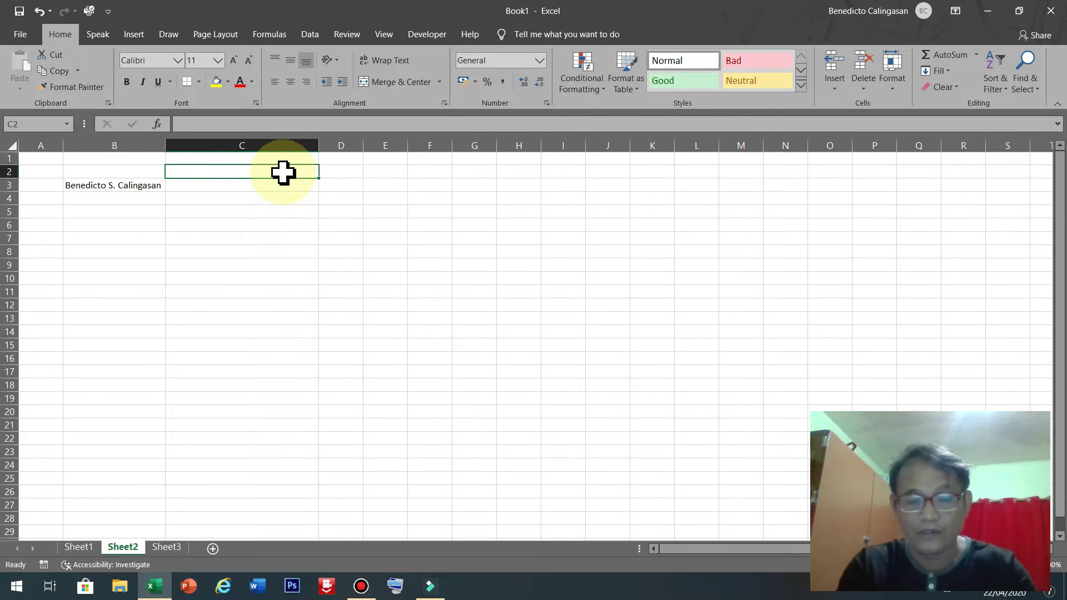
{"action": "type", "text": "all cap"}
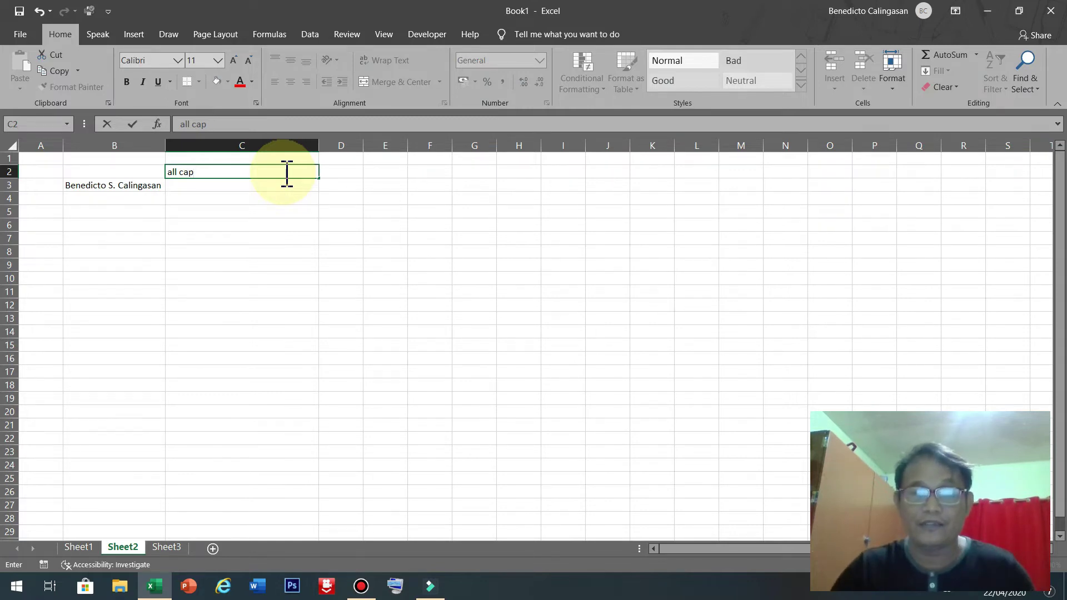
{"action": "left_click", "coordinate": [336, 171]}
{"action": "left_click_drag", "start_coordinate": [362, 143], "coordinate": [462, 143]}
{"action": "left_click", "coordinate": [394, 168]}
{"action": "left_click", "coordinate": [105, 185]}
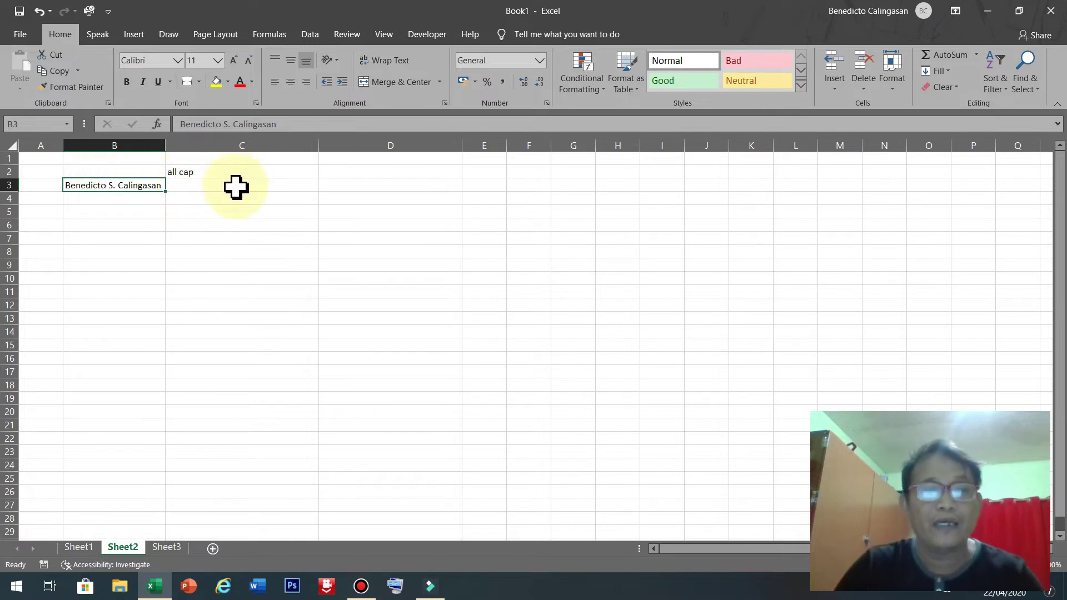
Type 'proper' in D2 and centre the C2 and D2 headers.
{"action": "left_click", "coordinate": [367, 174]}
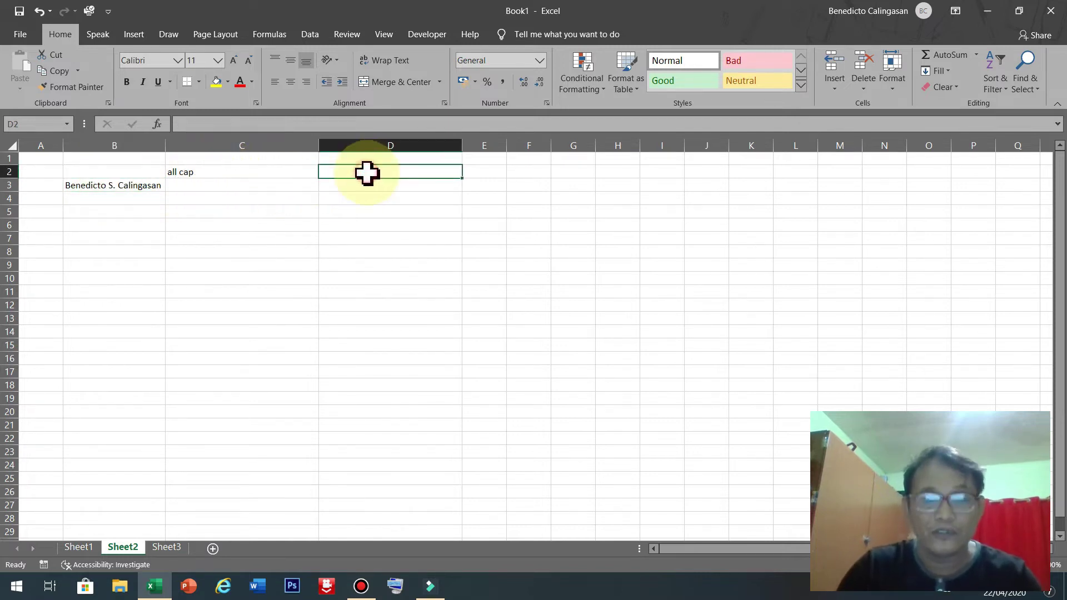
{"action": "type", "text": "proper"}
{"action": "left_click", "coordinate": [249, 172]}
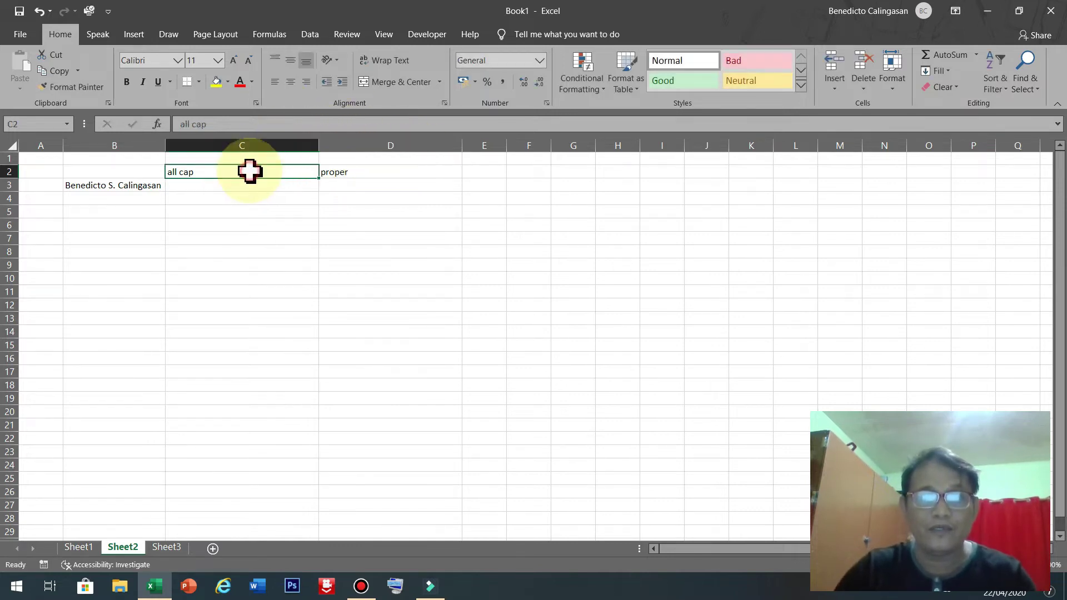
{"action": "left_click", "coordinate": [290, 82]}
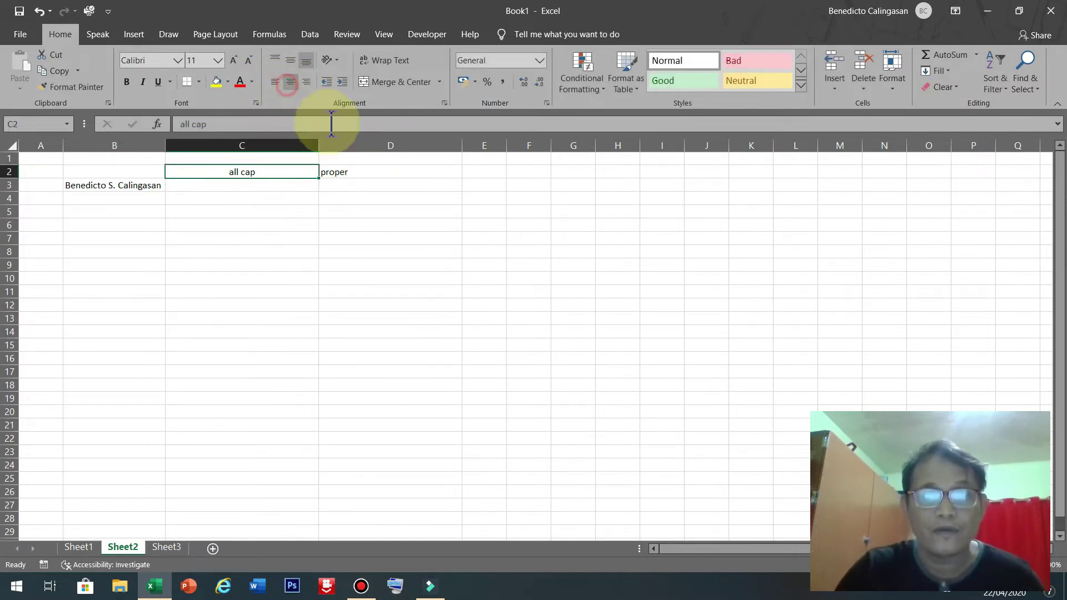
{"action": "left_click", "coordinate": [396, 170]}
{"action": "left_click", "coordinate": [285, 82]}
{"action": "left_click", "coordinate": [409, 288]}
{"action": "left_click", "coordinate": [220, 175]}
{"action": "left_click", "coordinate": [224, 189]}
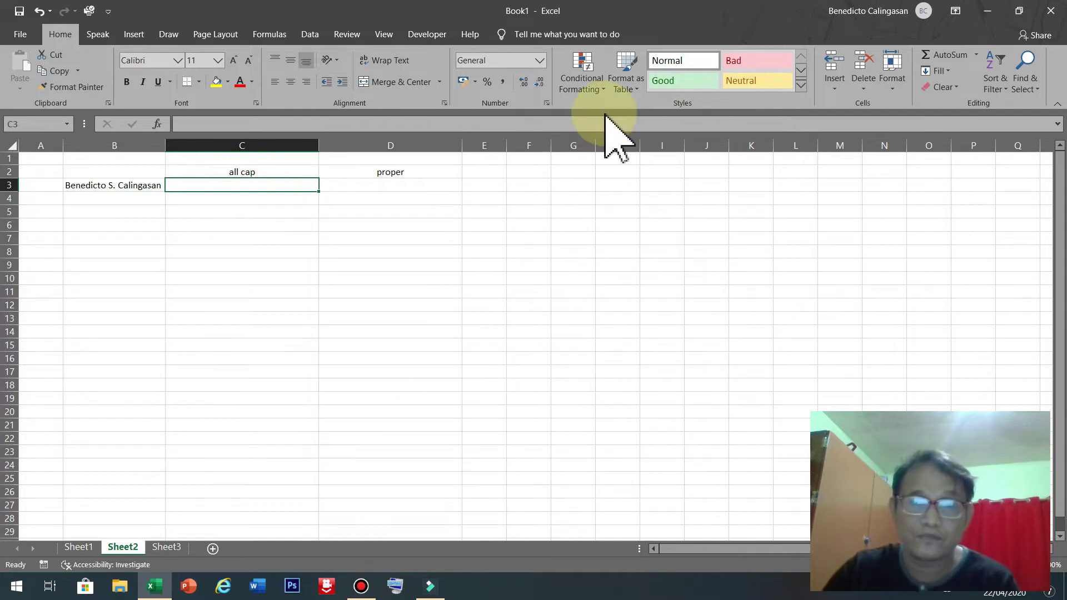
Widen column E and enter the header 'lower' in E2.
{"action": "left_click_drag", "start_coordinate": [507, 145], "coordinate": [610, 147]}
{"action": "left_click", "coordinate": [537, 173]}
{"action": "left_click", "coordinate": [269, 181]}
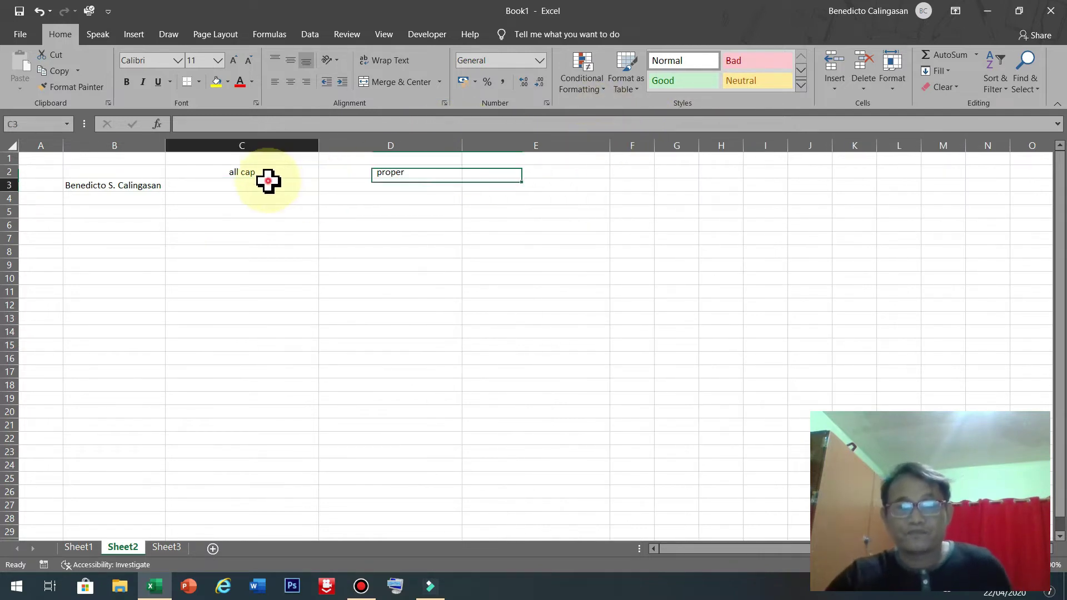
{"action": "left_click", "coordinate": [517, 167]}
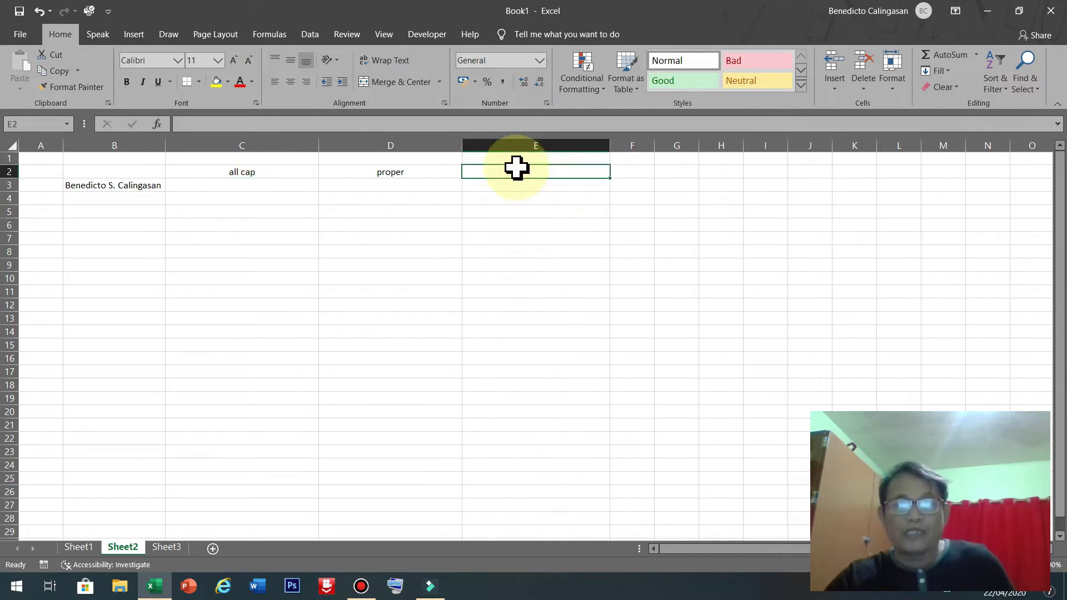
{"action": "type", "text": "lower"}
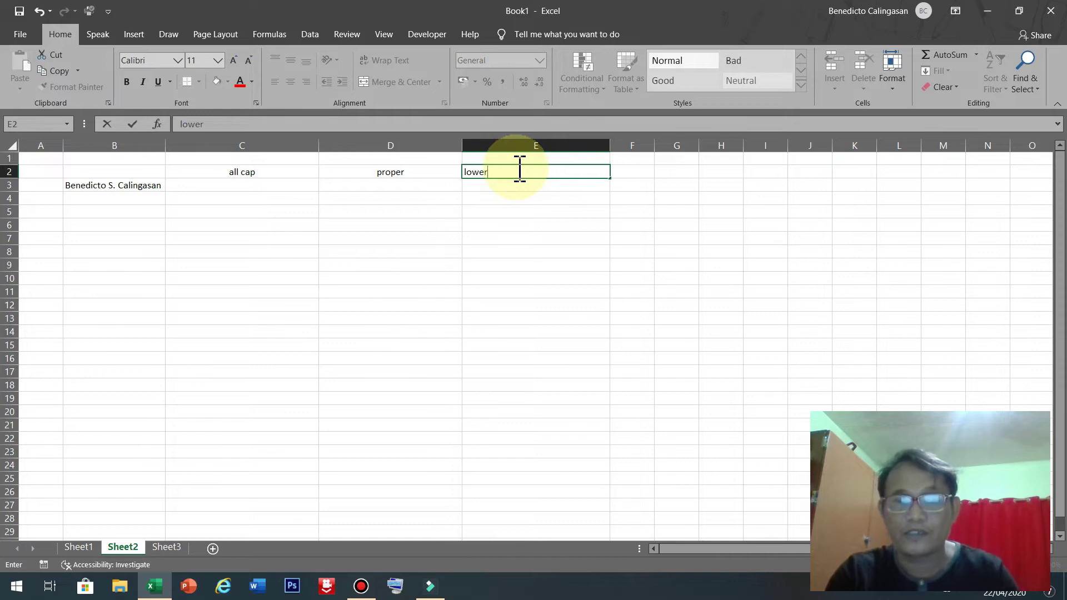
{"action": "key", "text": "Return"}
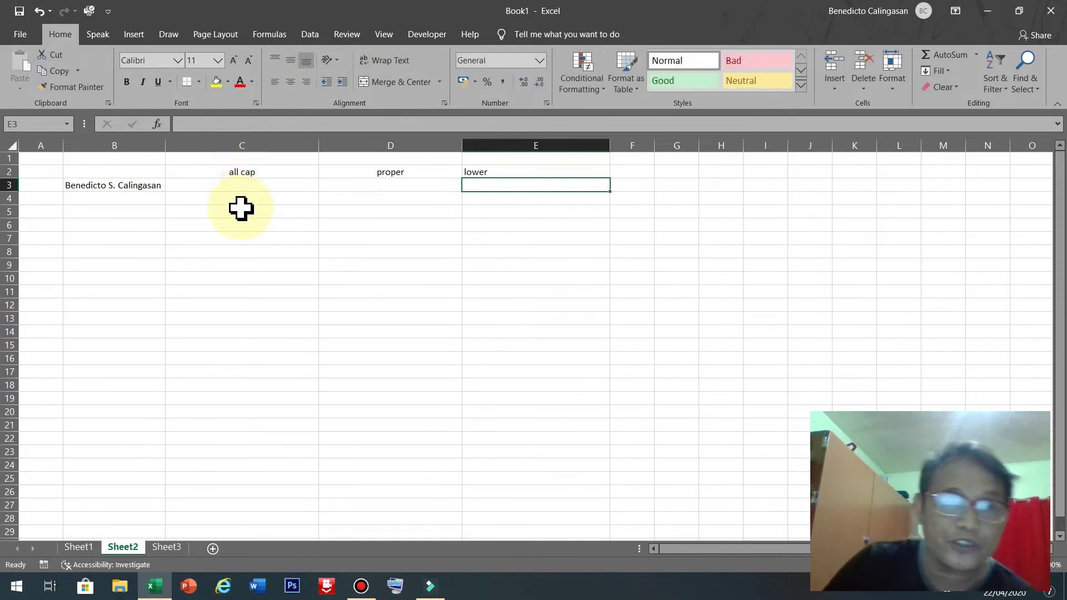
Rename the C2 header to 'upper'.
{"action": "left_click", "coordinate": [229, 183]}
{"action": "left_click", "coordinate": [242, 170]}
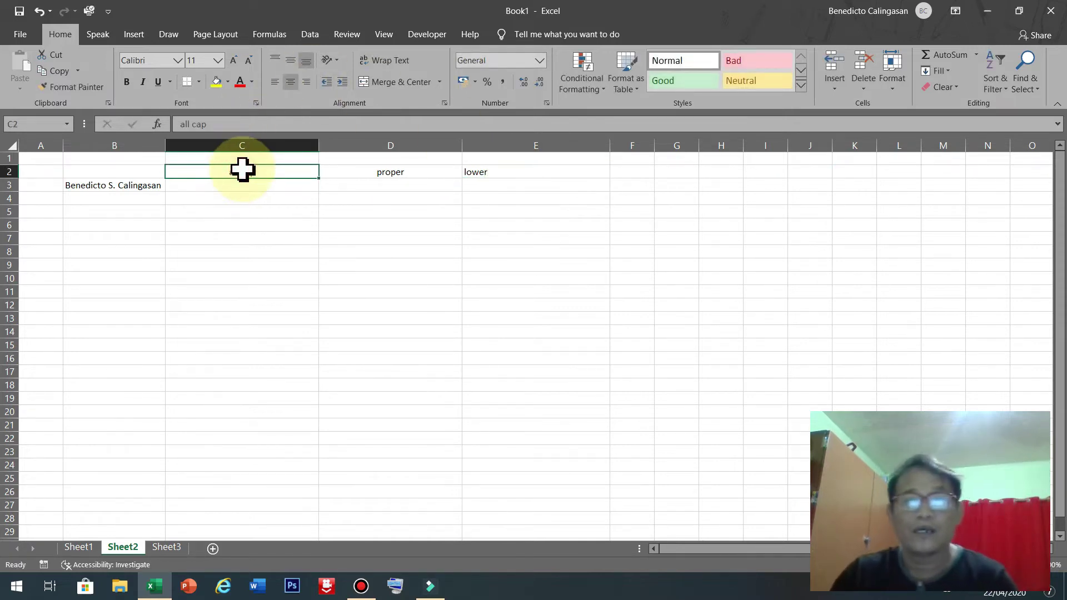
{"action": "type", "text": "upper"}
{"action": "key", "text": "Return"}
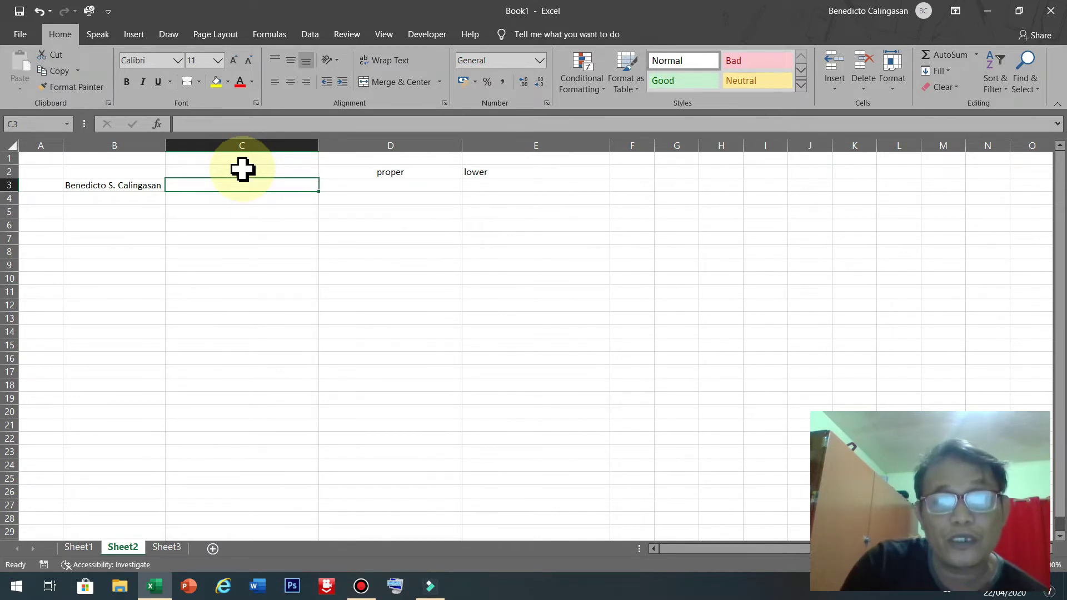
Discard the stray '=' entry and reselect cell C3.
{"action": "type", "text": "="}
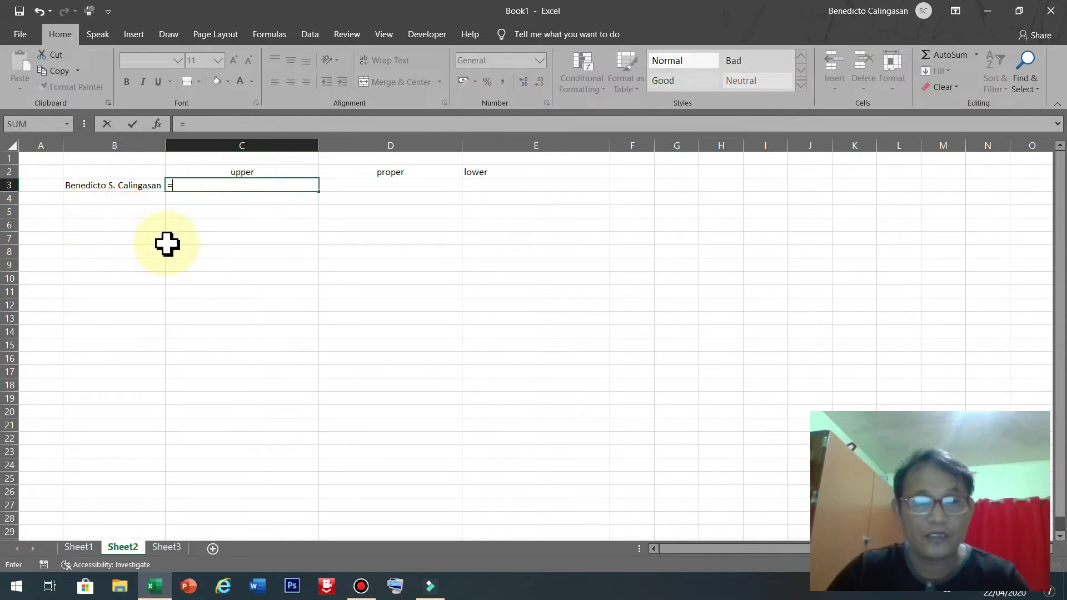
{"action": "key", "text": "BackSpace"}
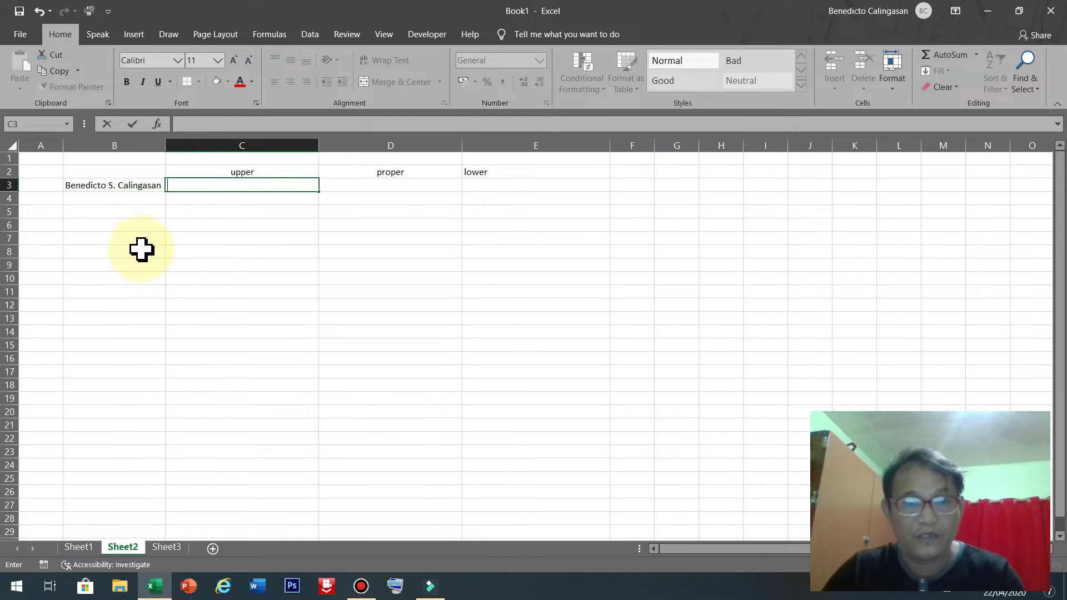
{"action": "left_click", "coordinate": [161, 261]}
{"action": "scroll", "coordinate": [178, 255], "scroll_direction": "up", "scroll_amount": 3}
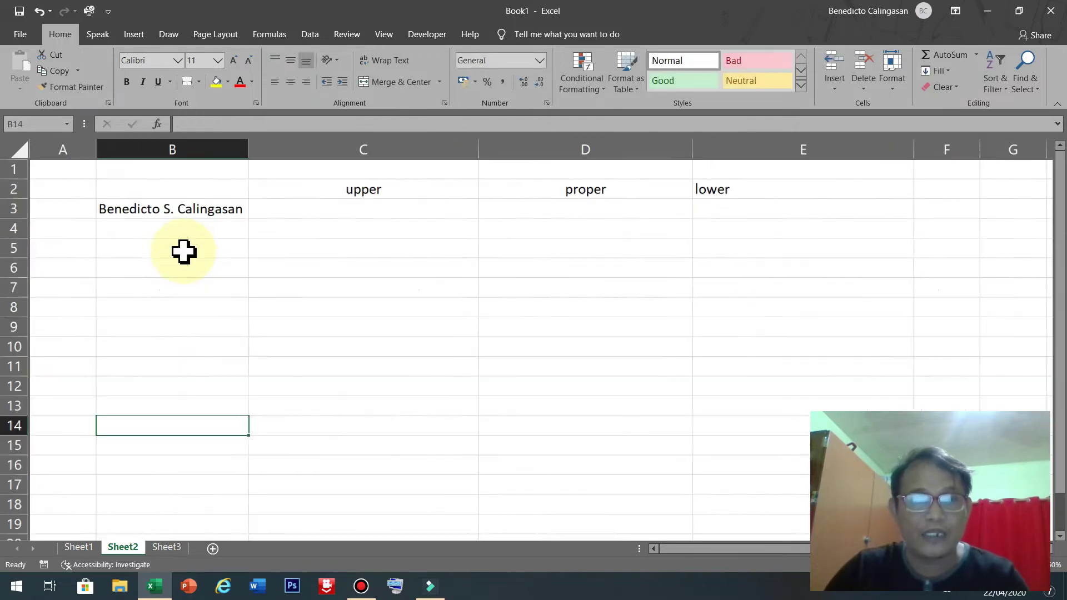
{"action": "scroll", "coordinate": [183, 252], "scroll_direction": "up", "scroll_amount": 2}
{"action": "scroll", "coordinate": [329, 284], "scroll_direction": "up", "scroll_amount": 1}
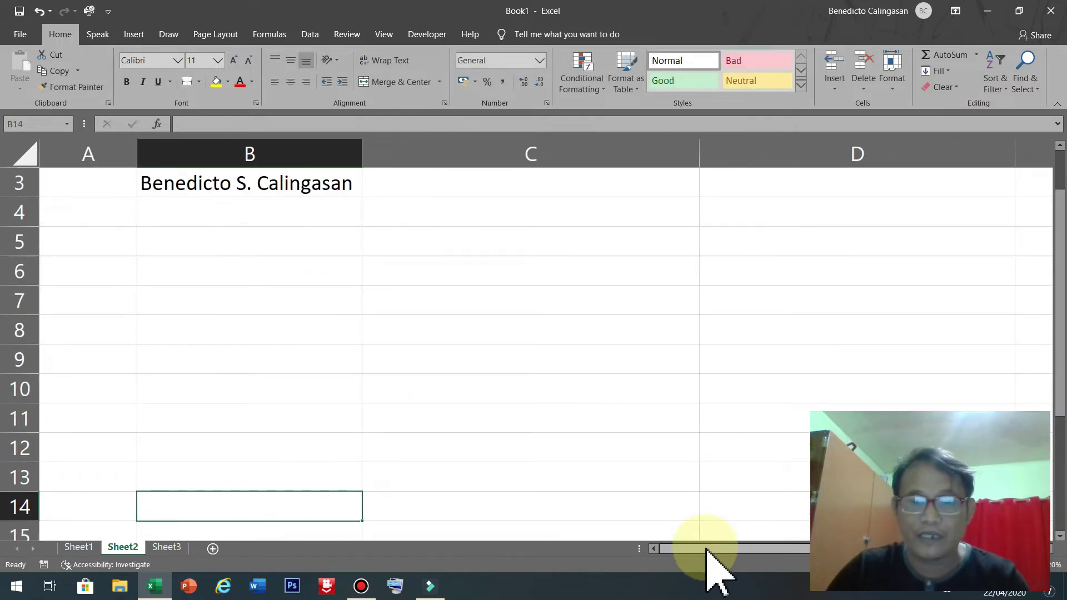
{"action": "scroll", "coordinate": [390, 298], "scroll_direction": "up", "scroll_amount": 1}
{"action": "left_click", "coordinate": [462, 251]}
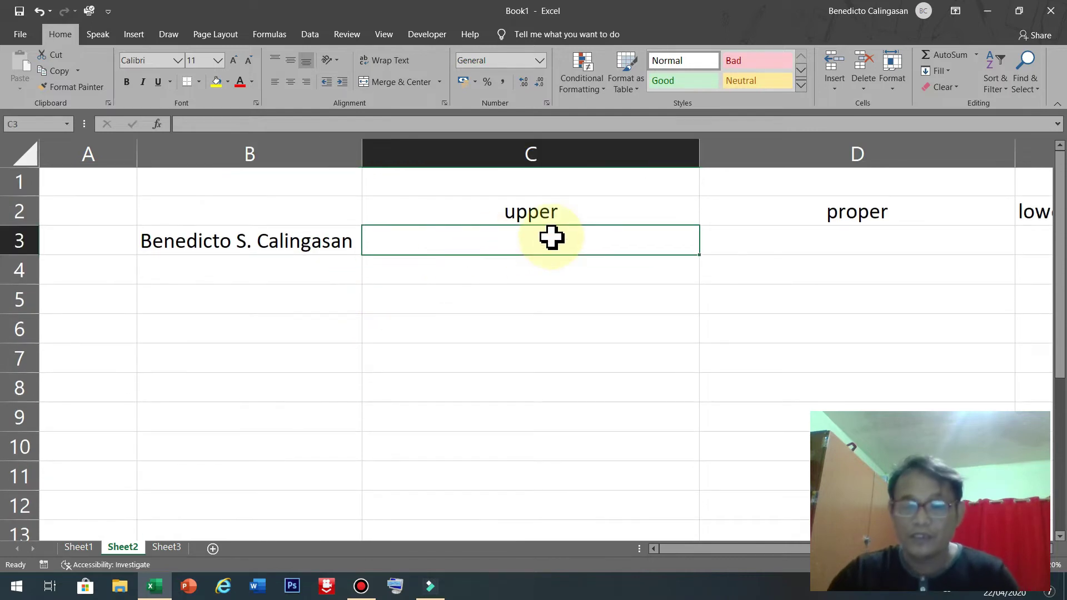
{"action": "scroll", "coordinate": [551, 238], "scroll_direction": "up", "scroll_amount": 2}
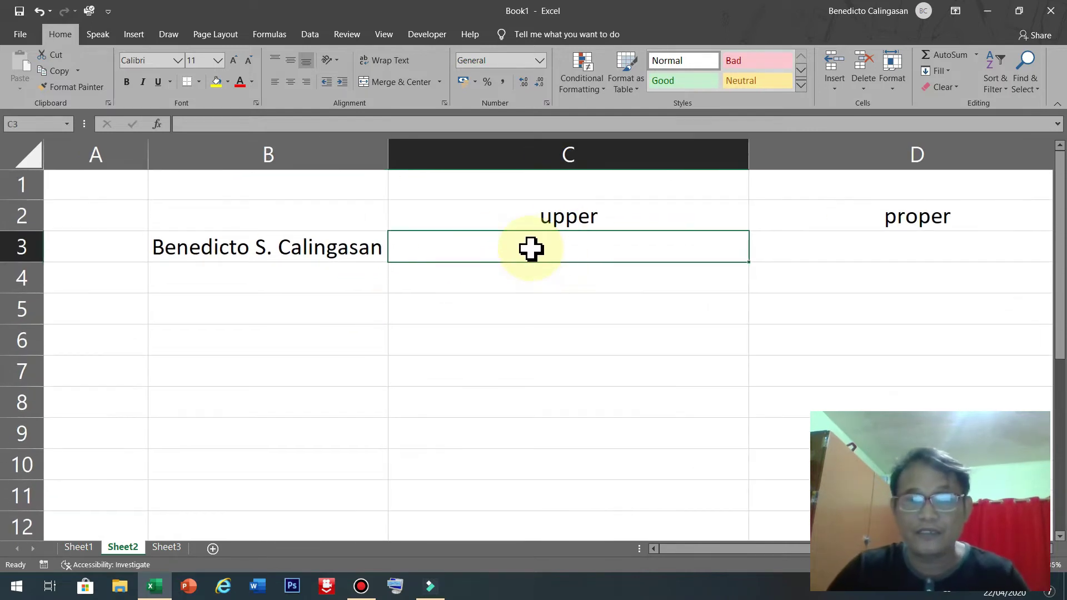
Enter =UPPER(B3) in C3 to show the name in capitals.
{"action": "type", "text": "="}
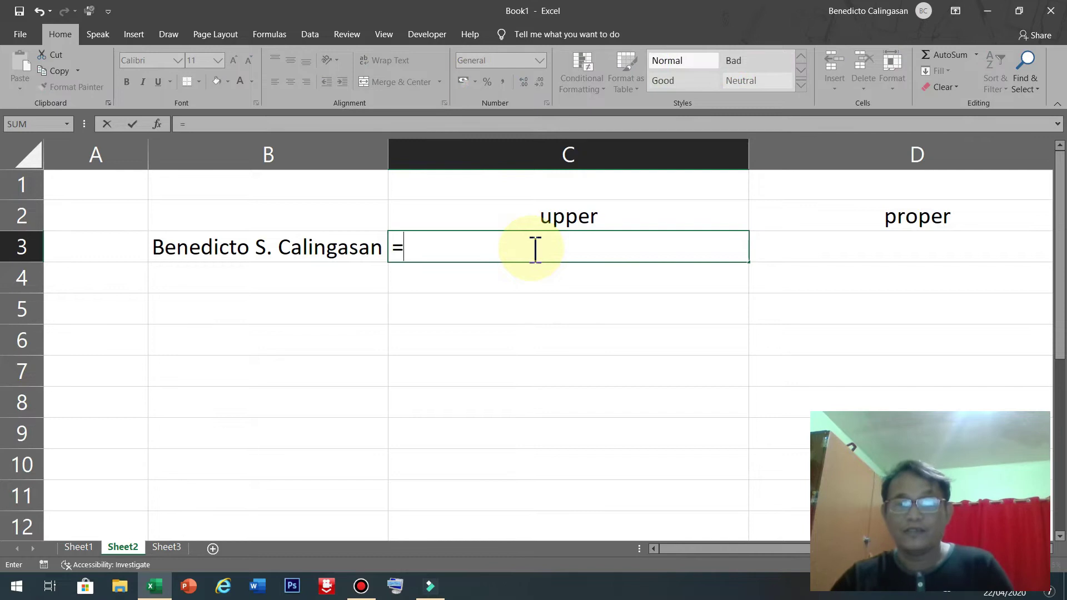
{"action": "type", "text": "u"}
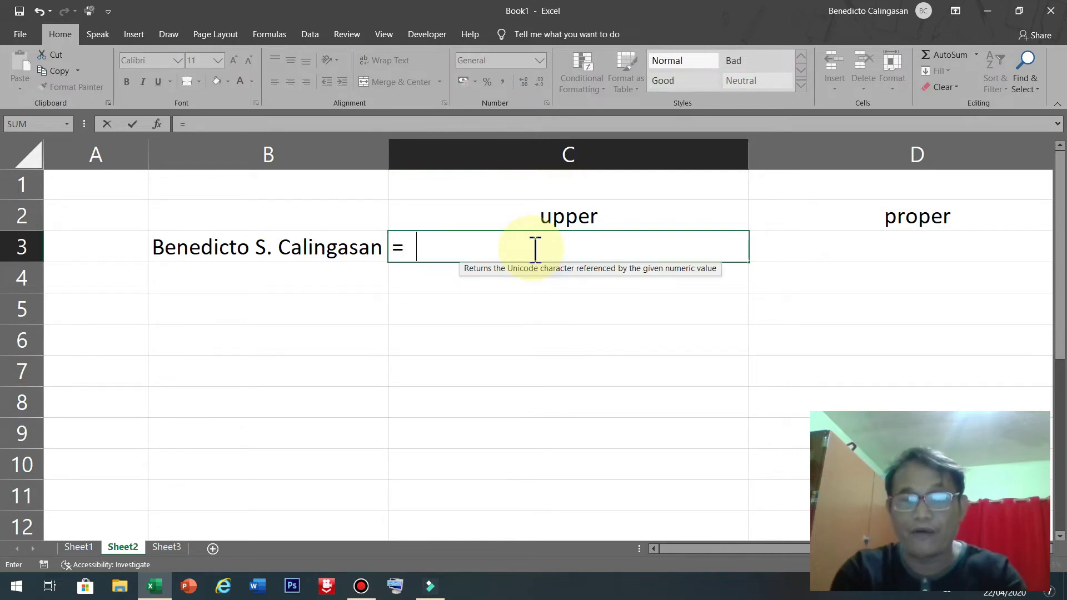
{"action": "type", "text": "p"}
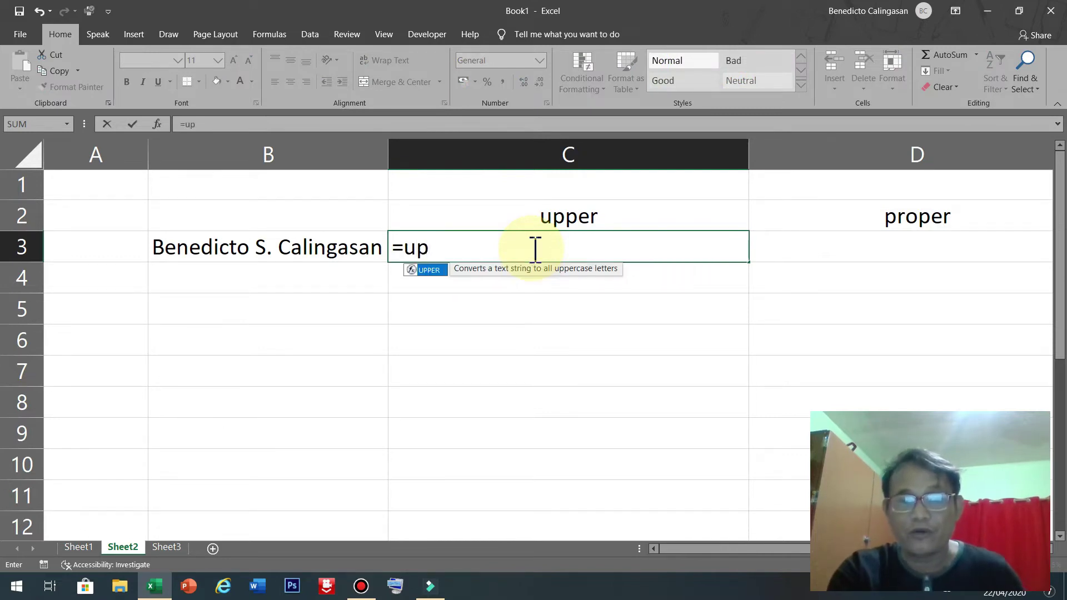
{"action": "type", "text": "p"}
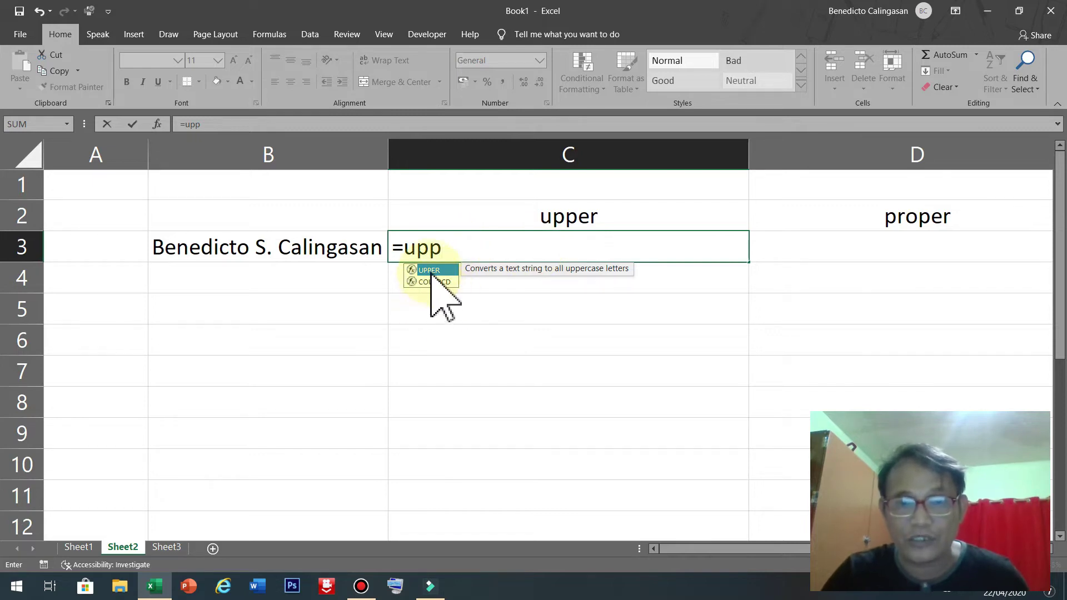
{"action": "double_click", "coordinate": [433, 271]}
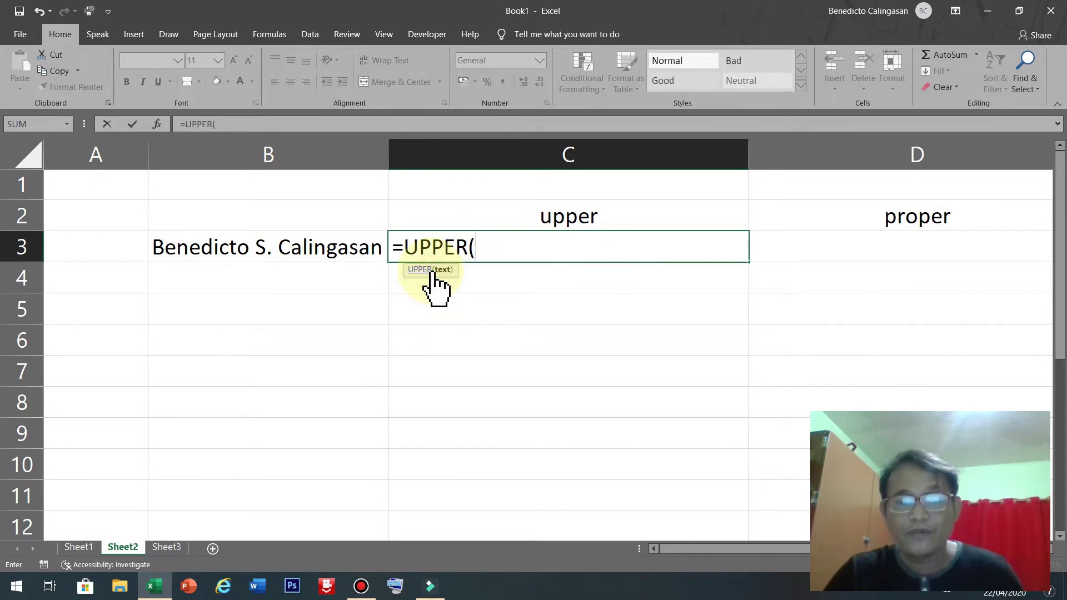
{"action": "left_click", "coordinate": [447, 275]}
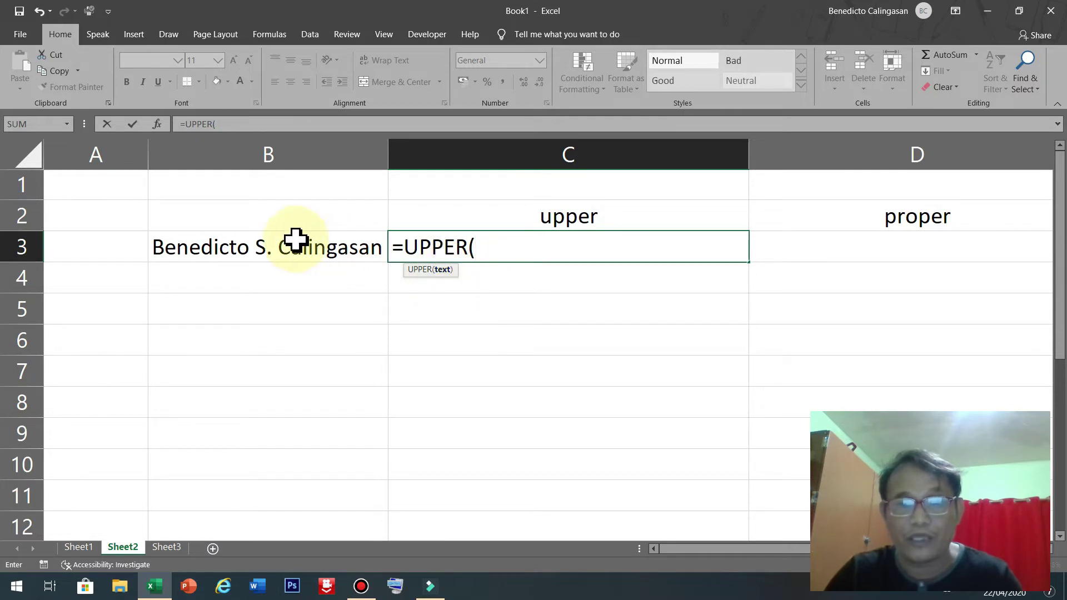
{"action": "left_click", "coordinate": [274, 246]}
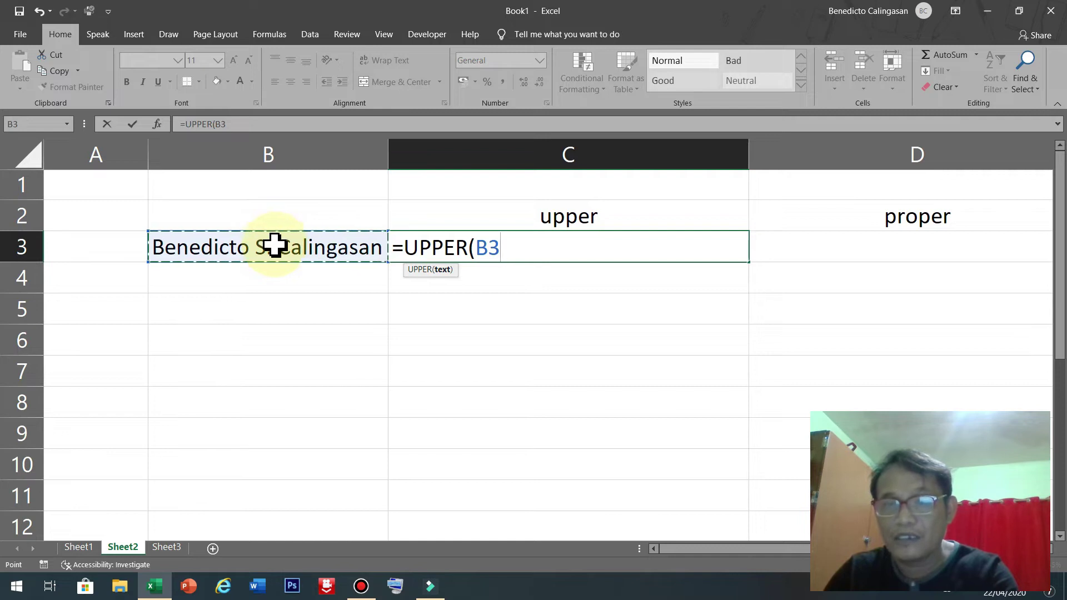
{"action": "key", "text": "Return"}
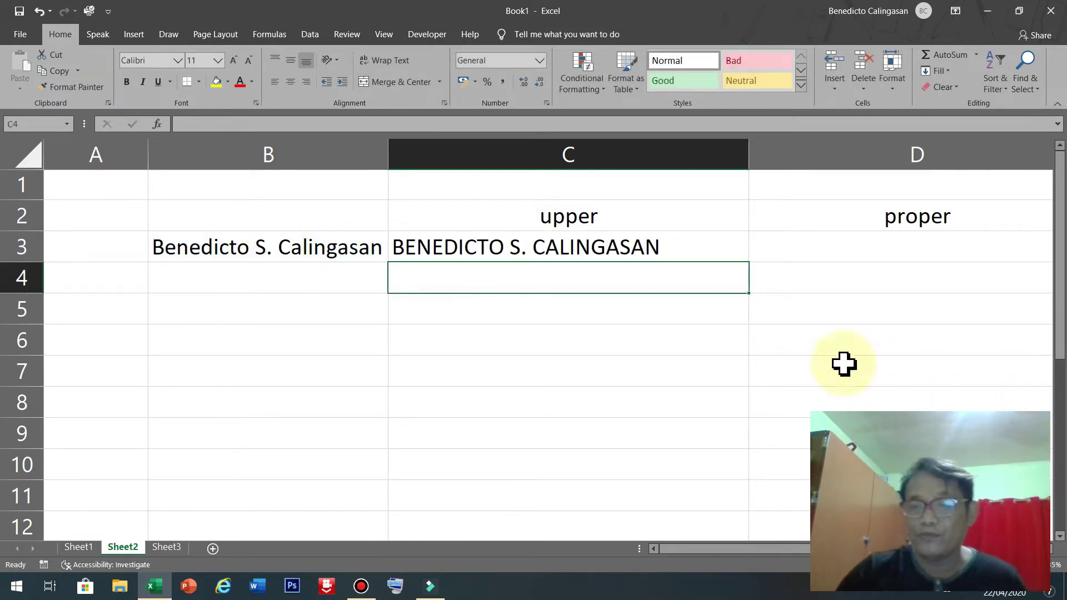
{"action": "left_click", "coordinate": [629, 251]}
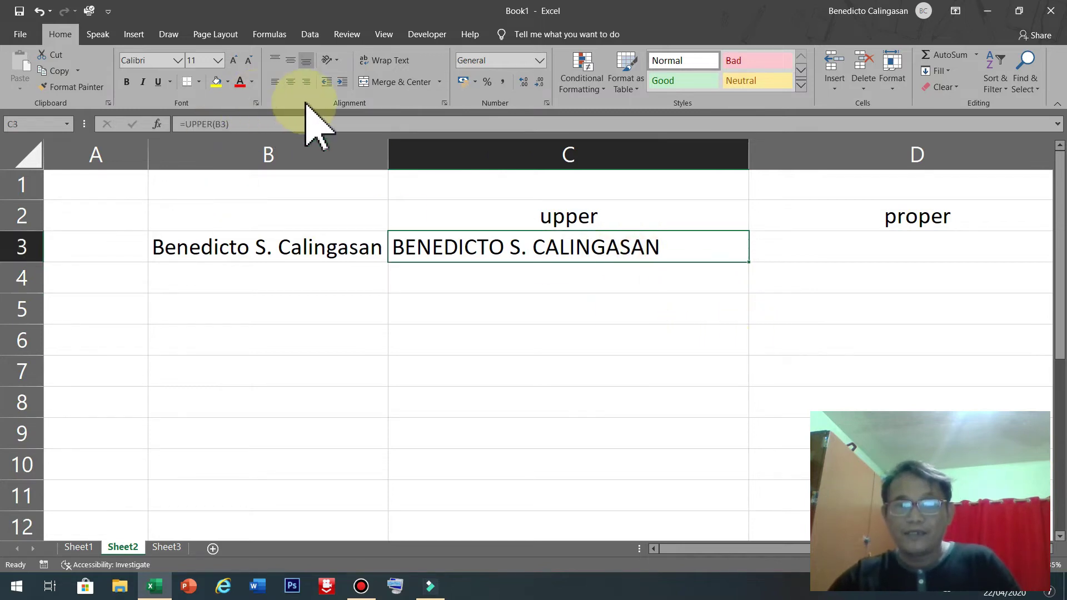
Centre C3 and enter =PROPER(C3) in D3.
{"action": "left_click", "coordinate": [290, 82]}
{"action": "left_click_drag", "start_coordinate": [709, 549], "coordinate": [763, 549]}
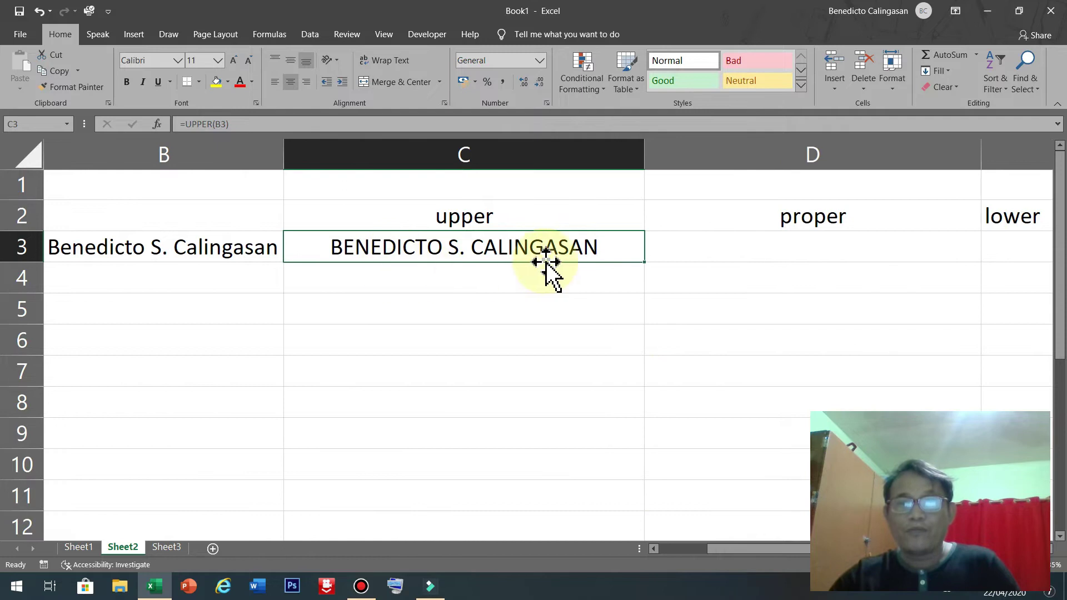
{"action": "left_click", "coordinate": [752, 251]}
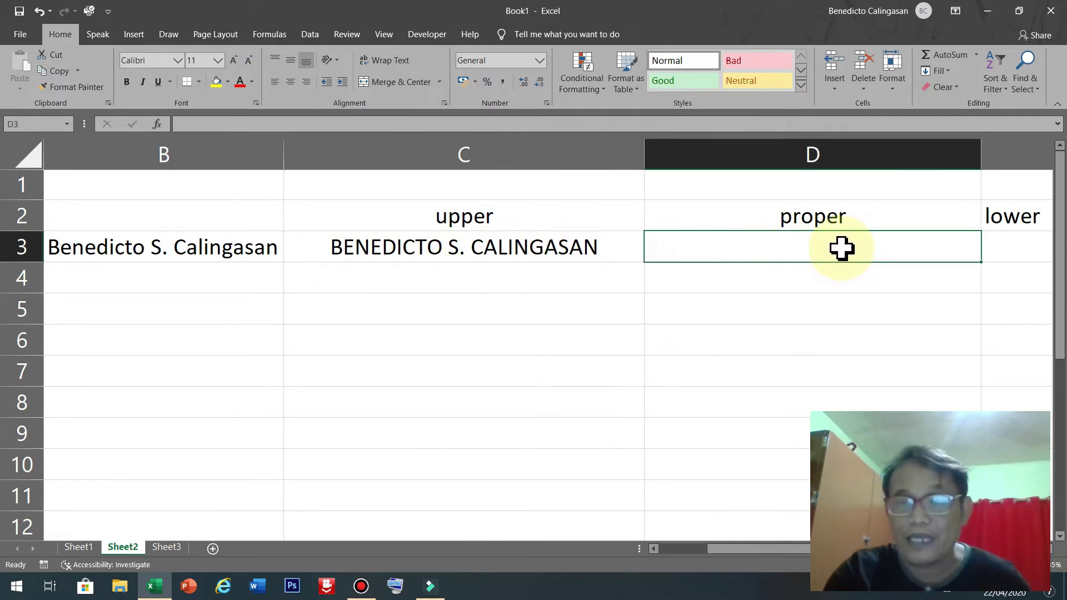
{"action": "type", "text": "="}
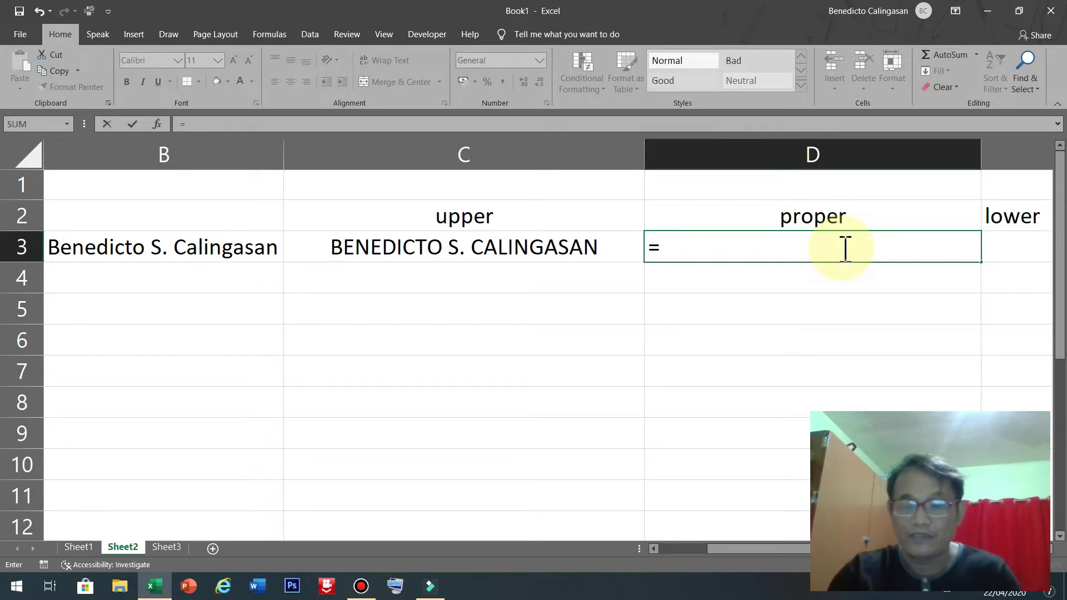
{"action": "type", "text": "pr"}
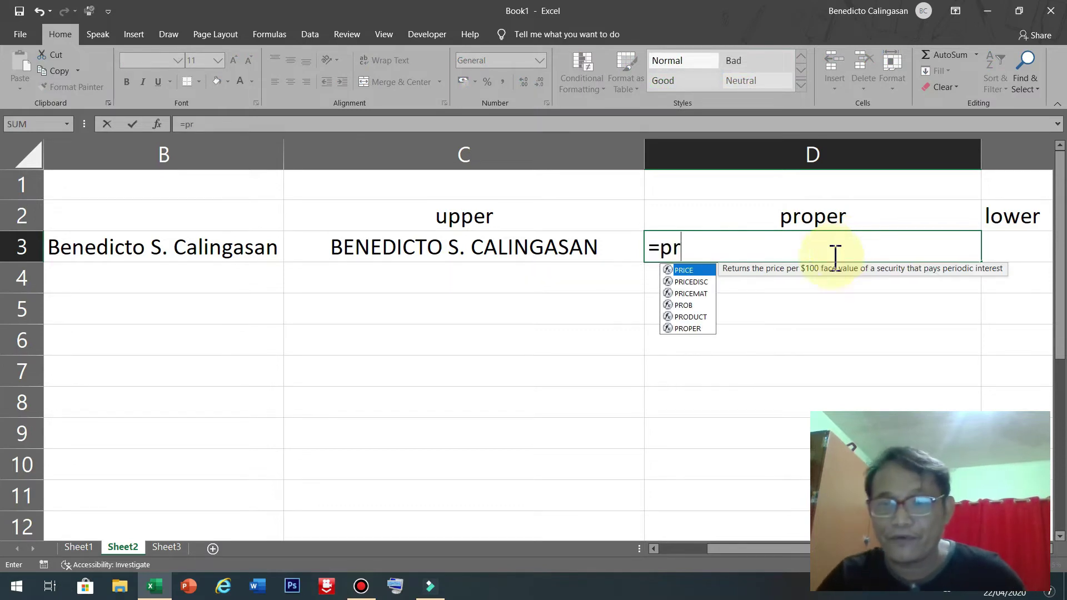
{"action": "double_click", "coordinate": [687, 328]}
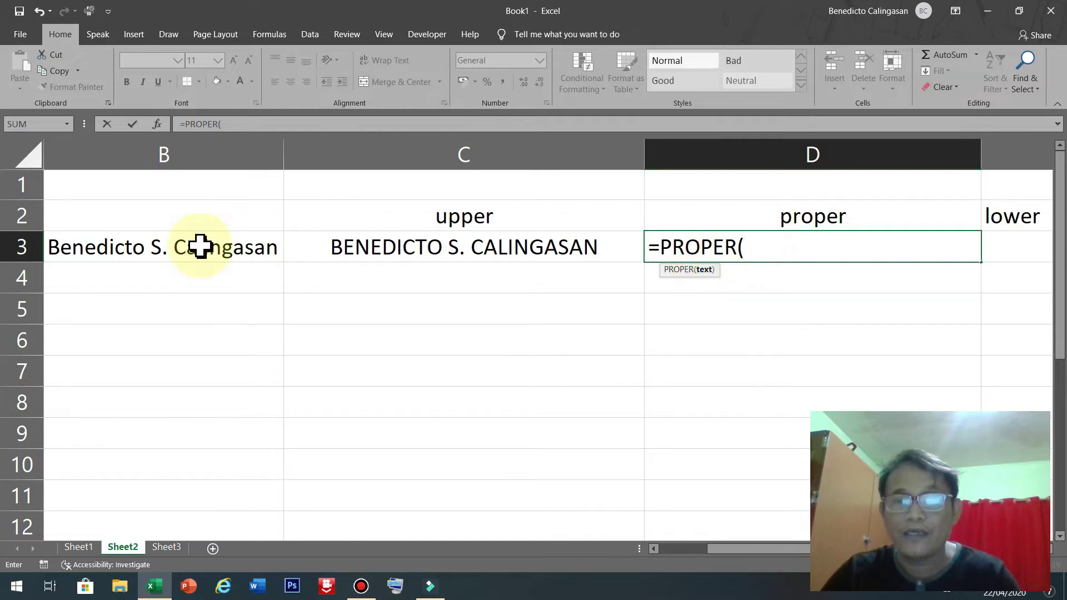
{"action": "left_click", "coordinate": [520, 248]}
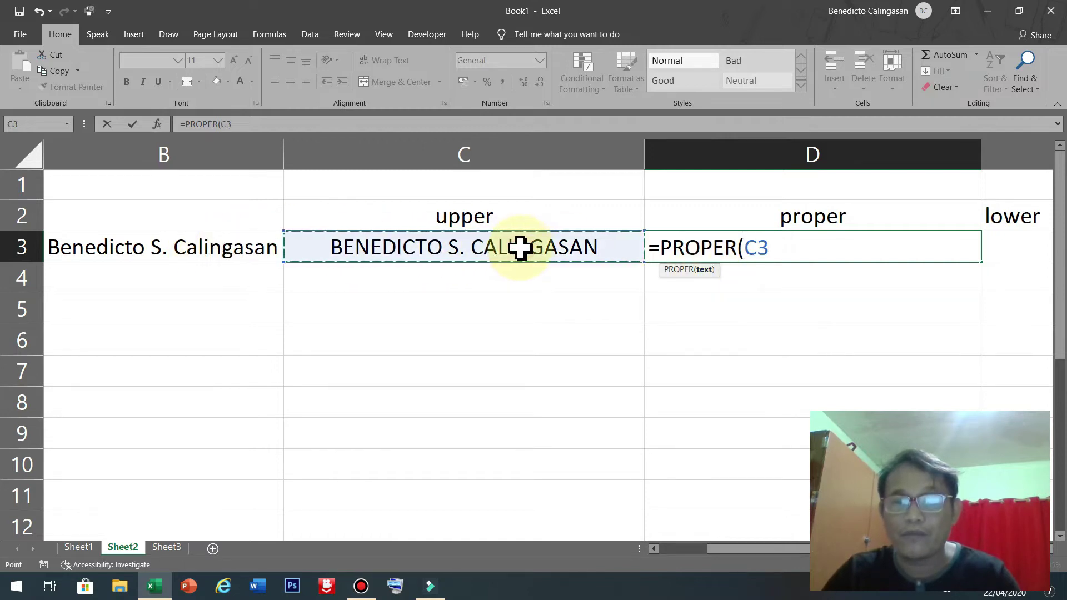
{"action": "key", "text": "Return"}
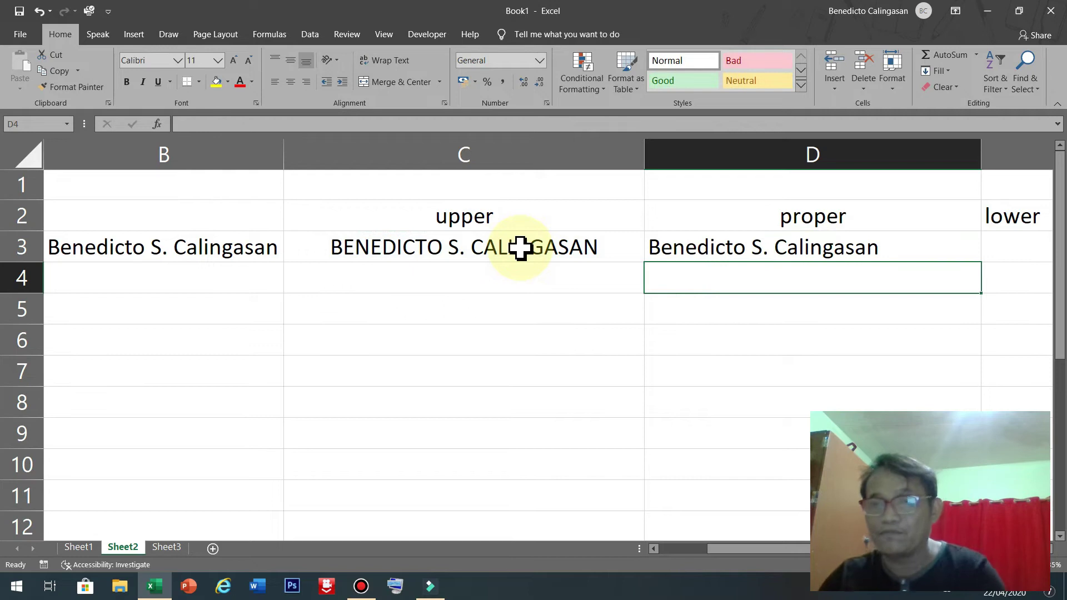
Enter =LOWER(D3) in E3 to show the name in lowercase.
{"action": "left_click", "coordinate": [846, 242]}
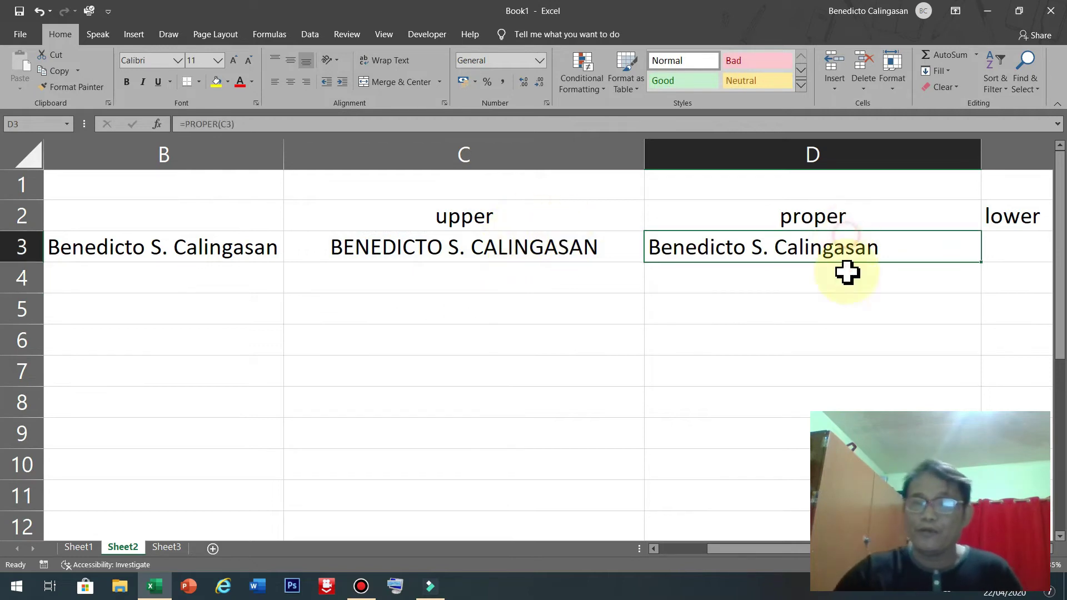
{"action": "left_click_drag", "start_coordinate": [739, 548], "coordinate": [801, 553]}
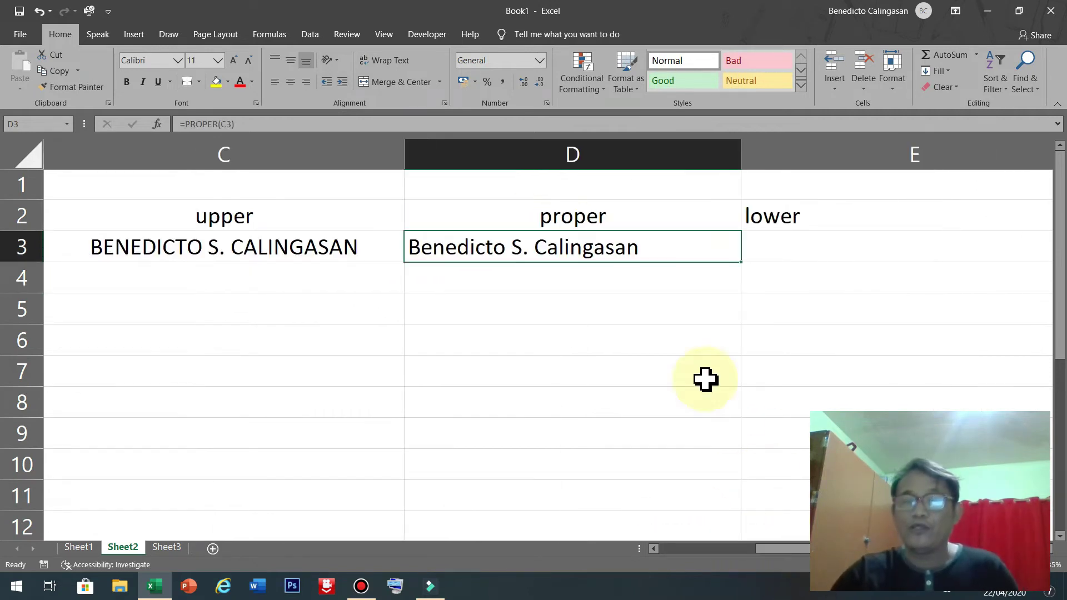
{"action": "left_click", "coordinate": [817, 240]}
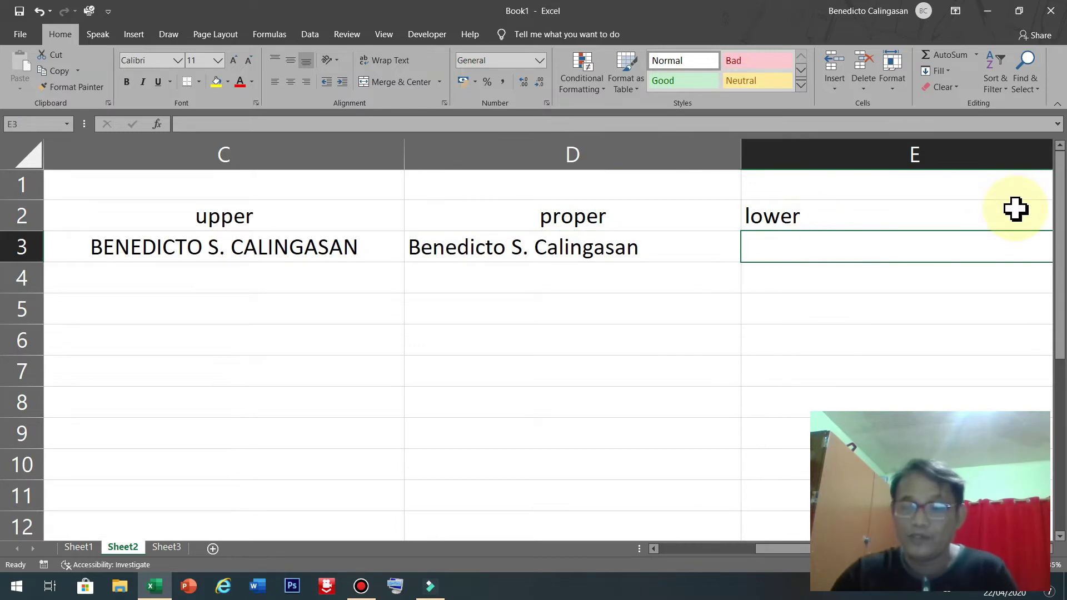
{"action": "type", "text": "="}
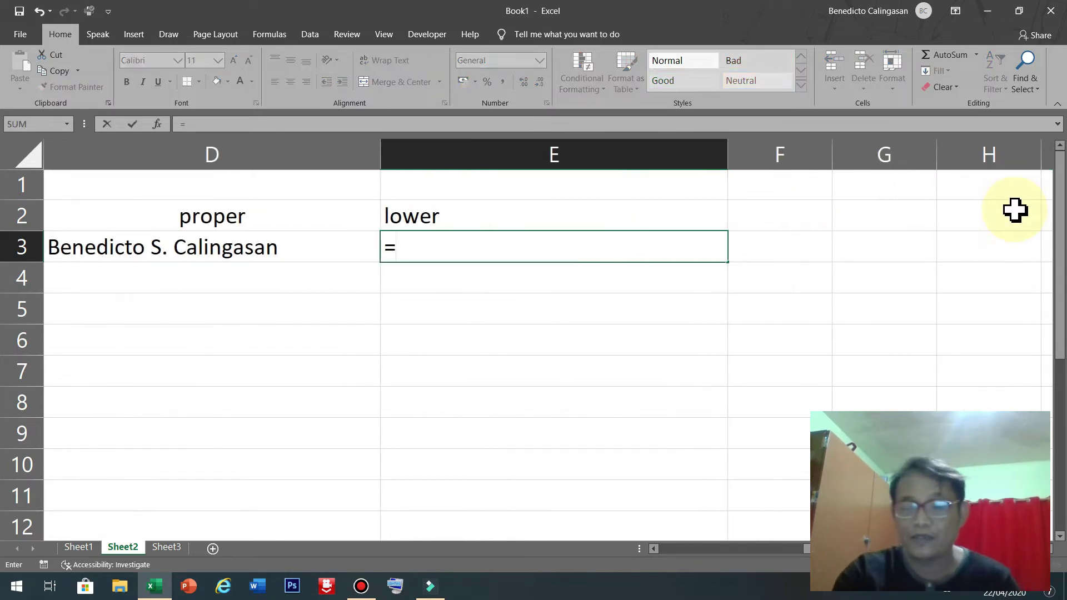
{"action": "type", "text": "lo"}
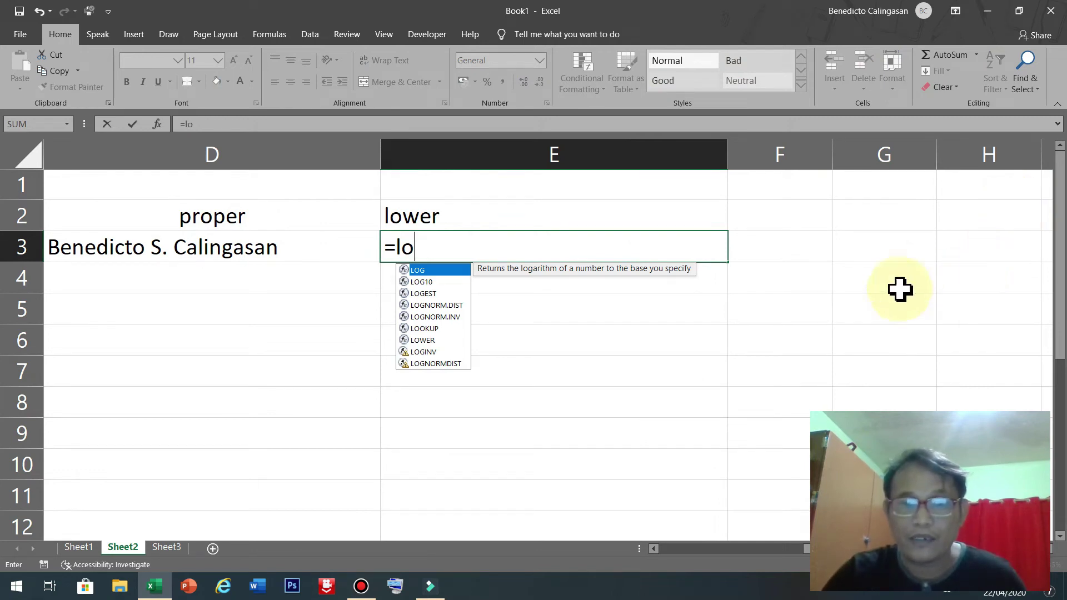
{"action": "left_click", "coordinate": [420, 340]}
{"action": "double_click", "coordinate": [419, 340]}
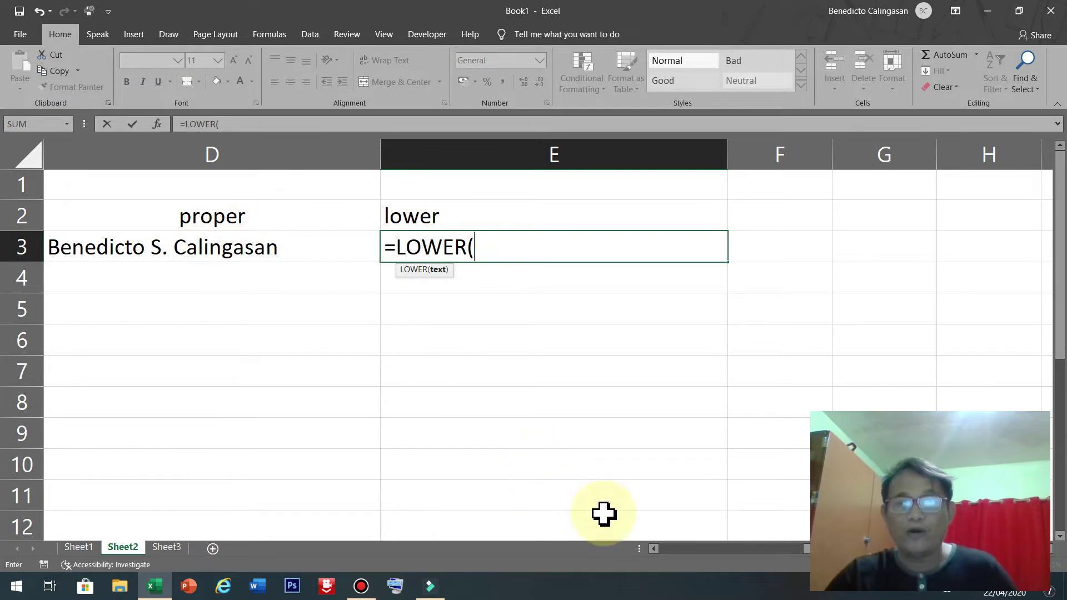
{"action": "left_click", "coordinate": [248, 252]}
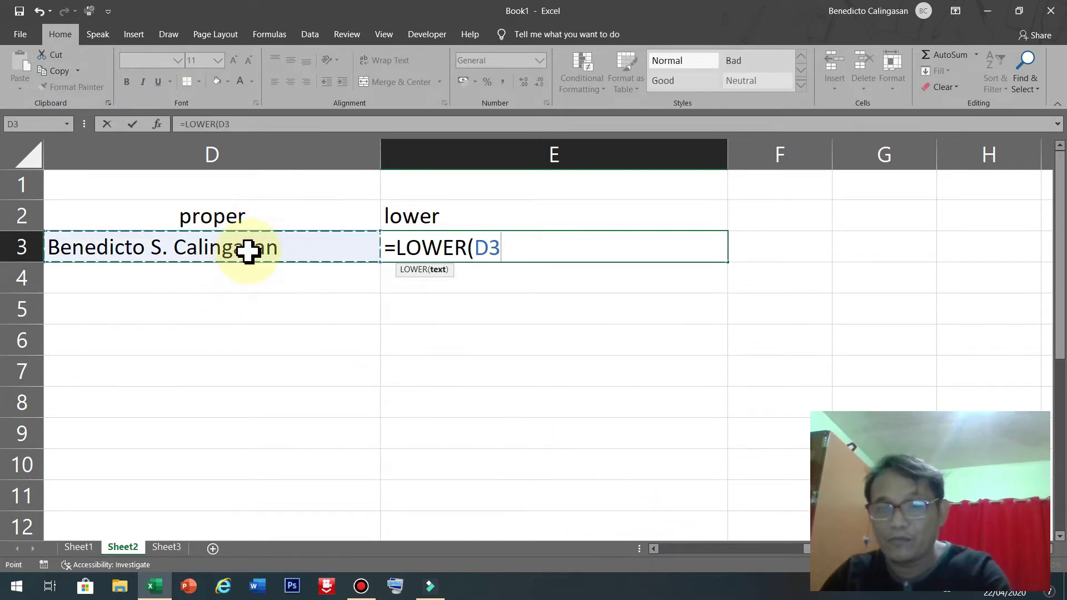
{"action": "key", "text": "Return"}
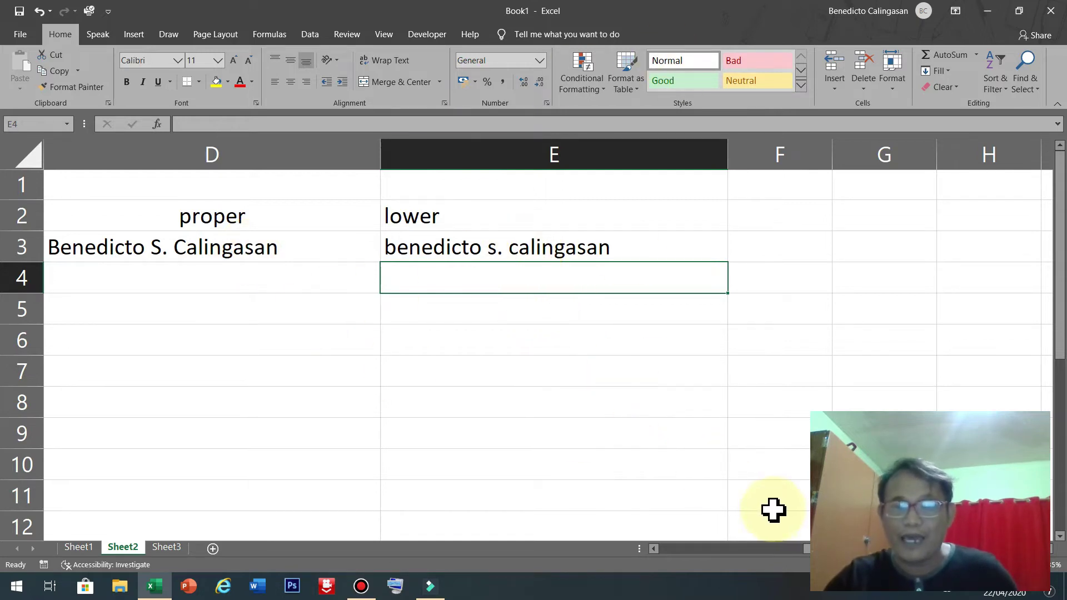
{"action": "left_click_drag", "start_coordinate": [801, 548], "coordinate": [616, 332]}
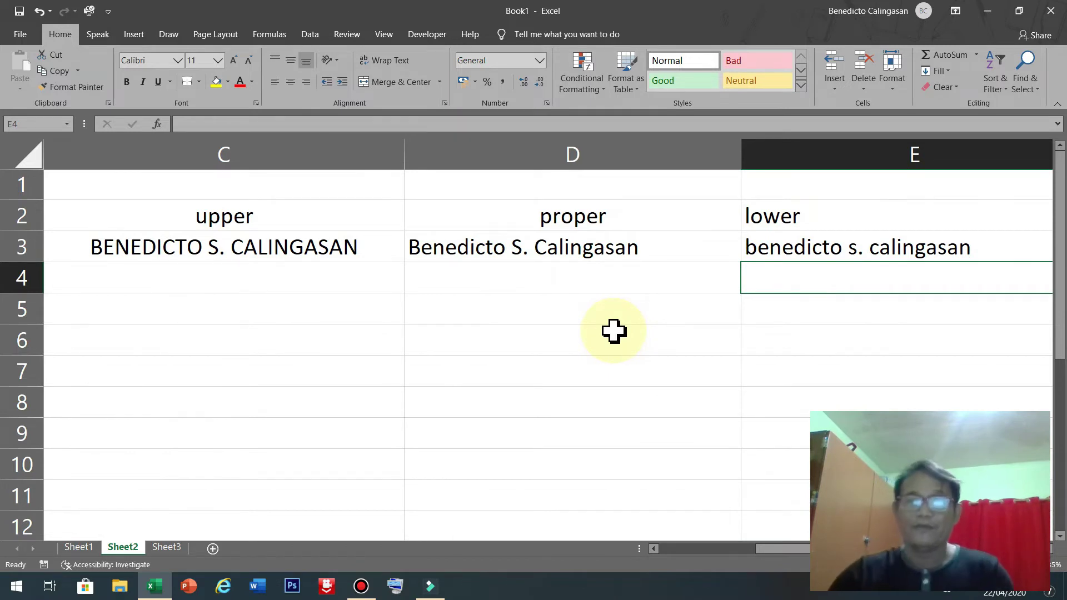
Clear the case headings and formulas from D2:E4, C3 and C1:C2.
{"action": "left_click_drag", "start_coordinate": [478, 219], "coordinate": [990, 294]}
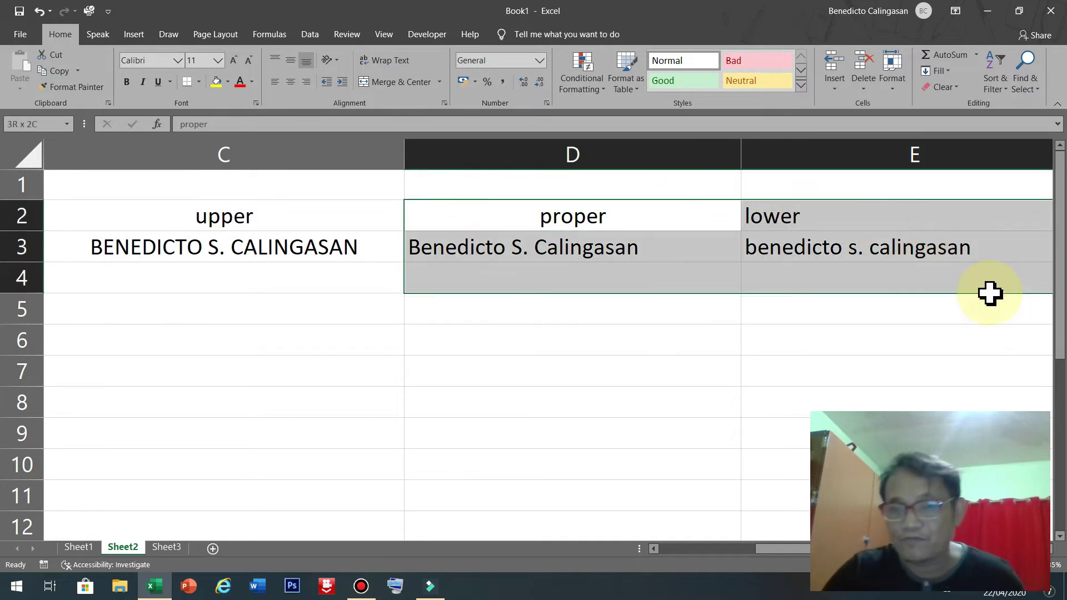
{"action": "key", "text": "Delete"}
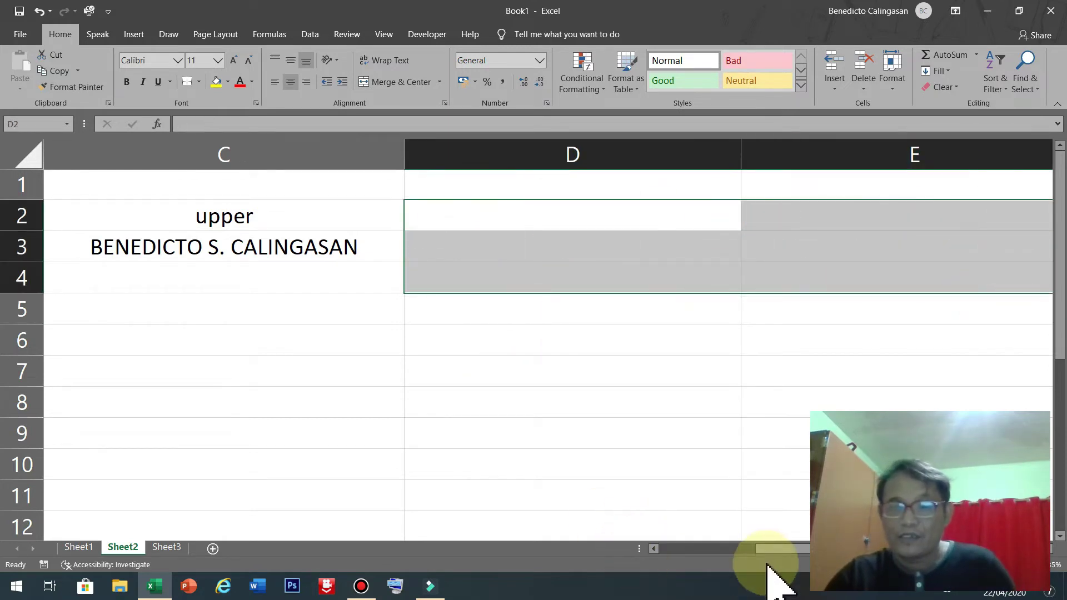
{"action": "left_click_drag", "start_coordinate": [767, 564], "coordinate": [715, 560]}
{"action": "left_click", "coordinate": [431, 248]}
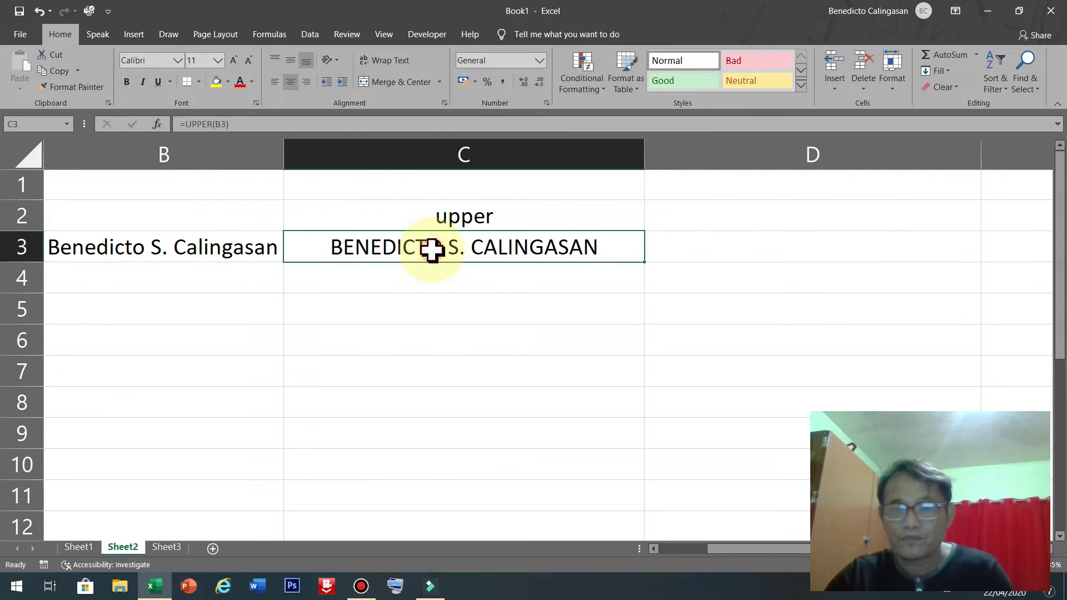
{"action": "key", "text": "Delete"}
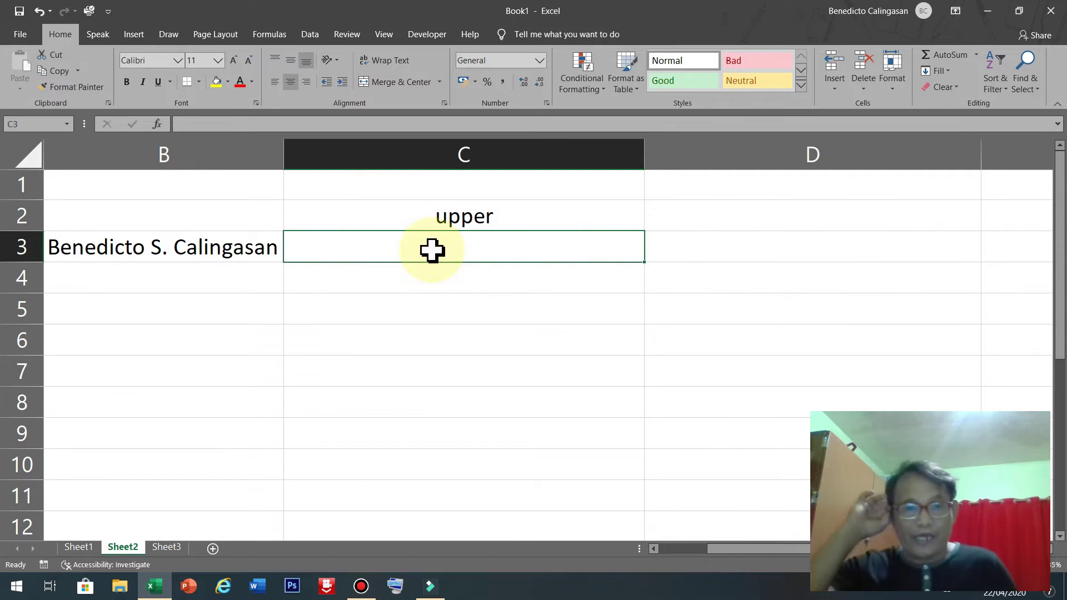
{"action": "left_click_drag", "start_coordinate": [465, 195], "coordinate": [464, 218]}
{"action": "key", "text": "Delete"}
{"action": "left_click_drag", "start_coordinate": [722, 549], "coordinate": [695, 549]}
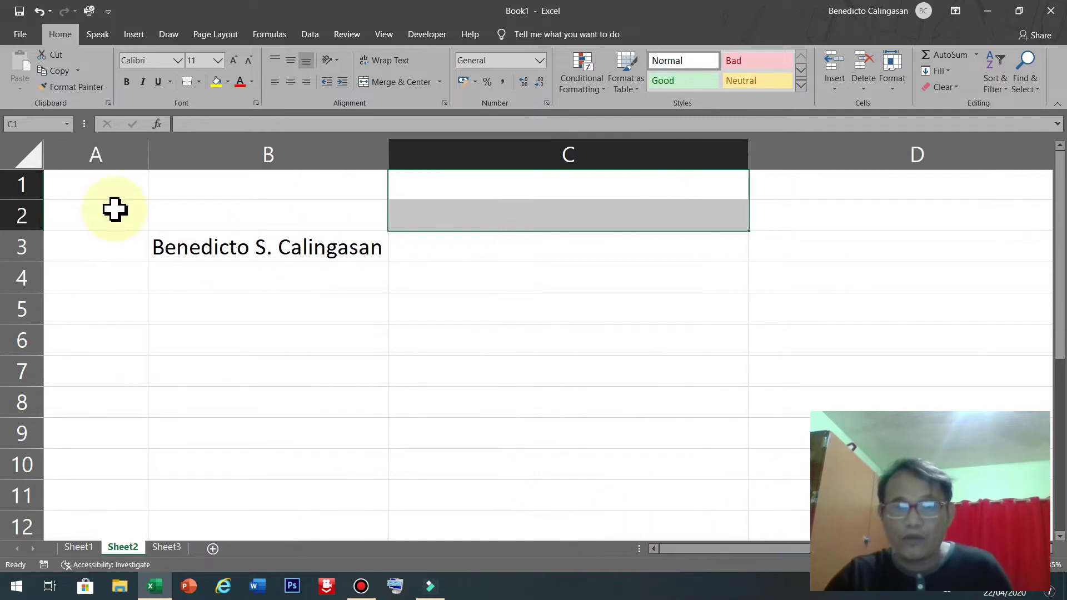
Shorten B3 to just the first name by deleting the initial and surname.
{"action": "left_click", "coordinate": [518, 261]}
{"action": "left_click", "coordinate": [238, 271]}
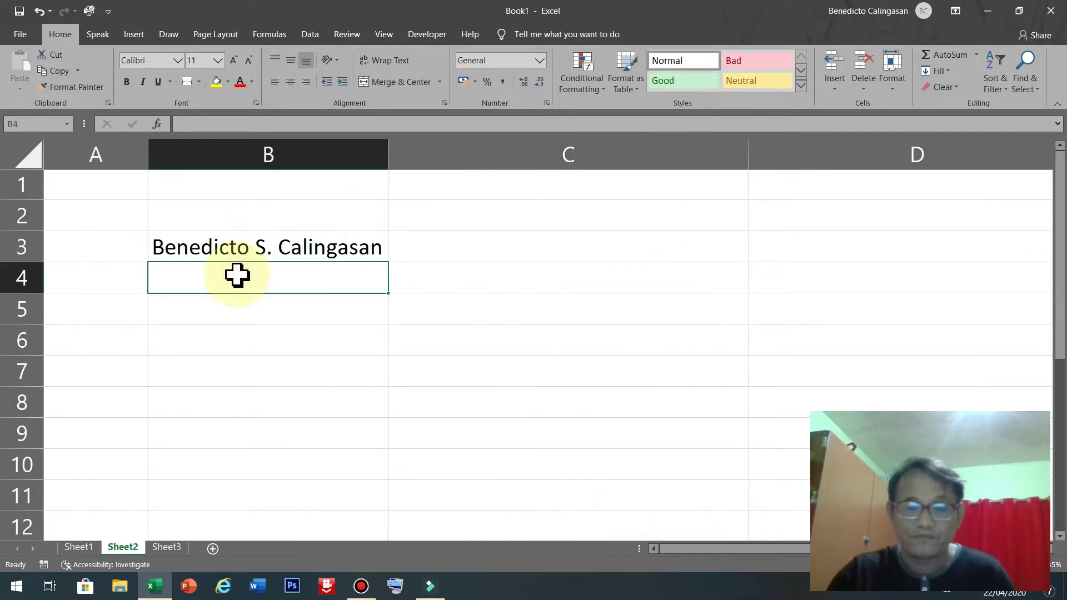
{"action": "left_click", "coordinate": [272, 250]}
{"action": "left_click", "coordinate": [323, 123]}
{"action": "left_click_drag", "start_coordinate": [324, 122], "coordinate": [223, 123]}
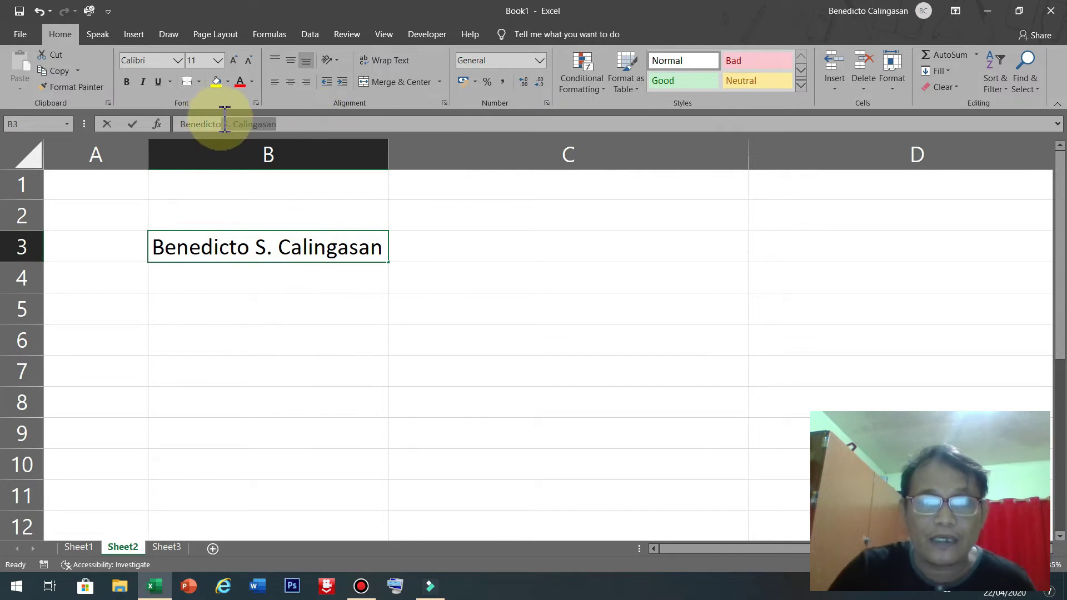
{"action": "key", "text": "BackSpace"}
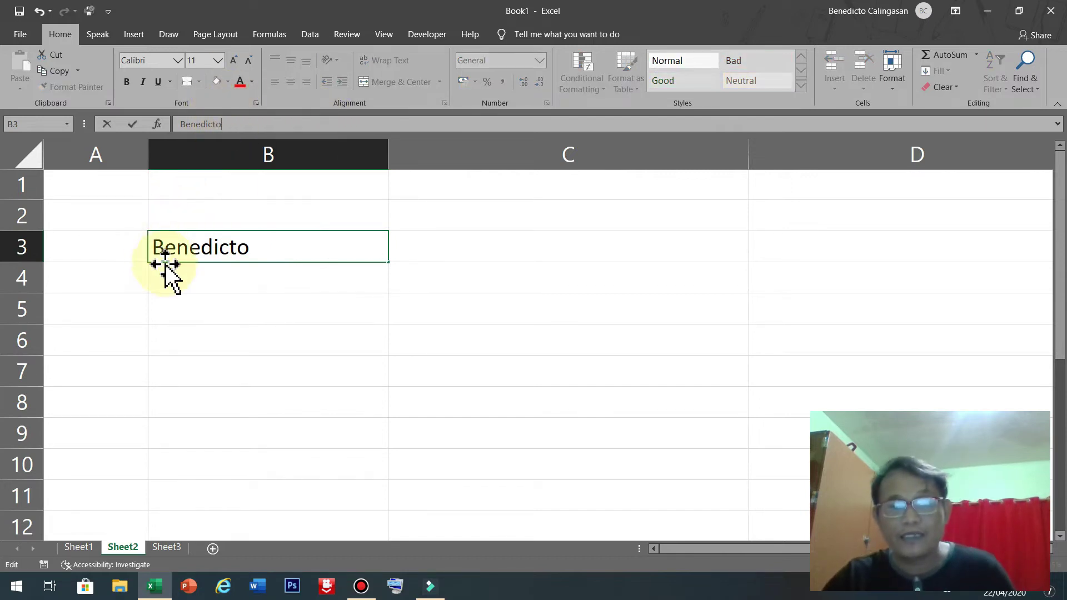
{"action": "left_click", "coordinate": [194, 273]}
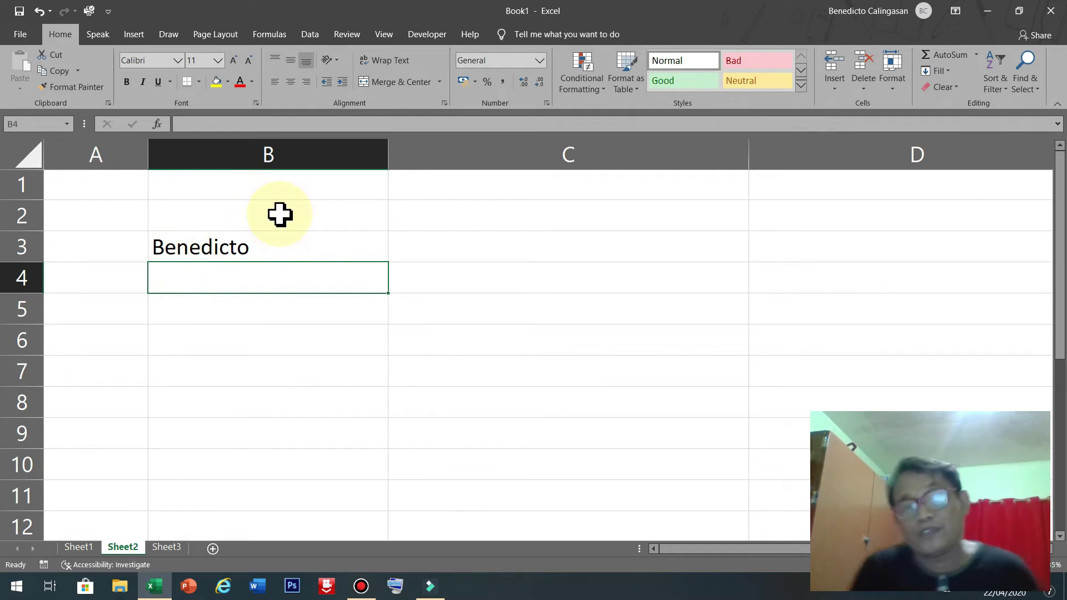
AutoFit column B to the first name and enter four more first names in B4:B7.
{"action": "double_click", "coordinate": [389, 158]}
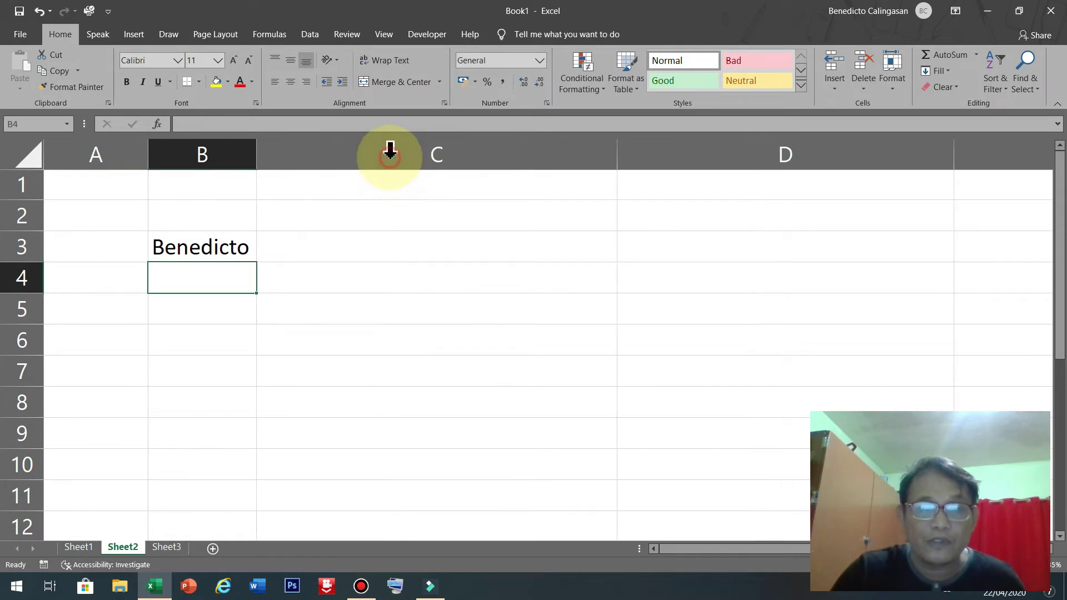
{"action": "left_click", "coordinate": [199, 309]}
{"action": "left_click", "coordinate": [207, 275]}
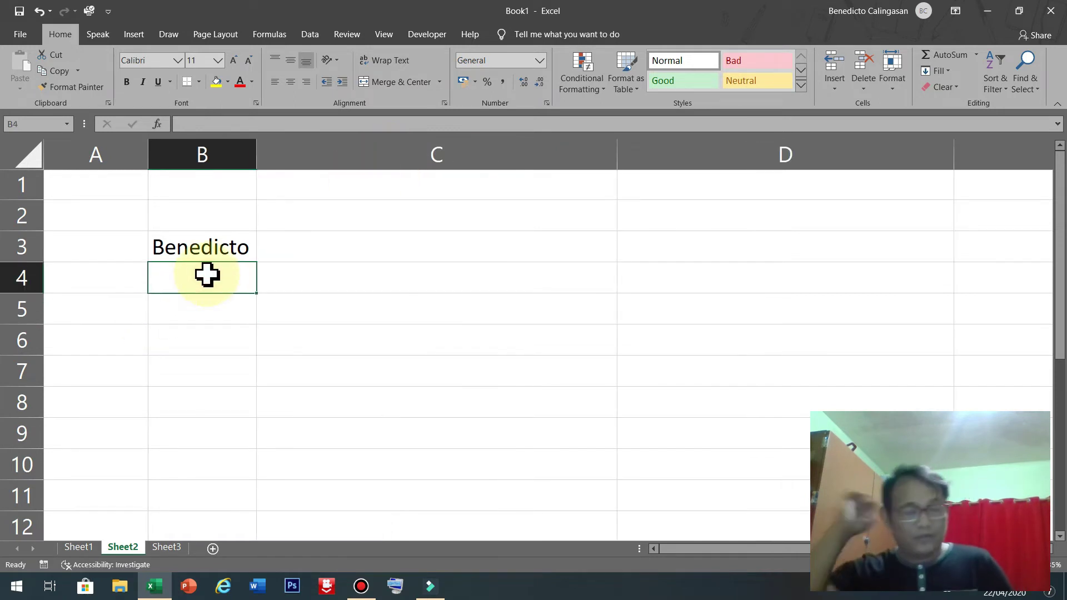
{"action": "double_click", "coordinate": [207, 275]}
{"action": "type", "text": "Luis"}
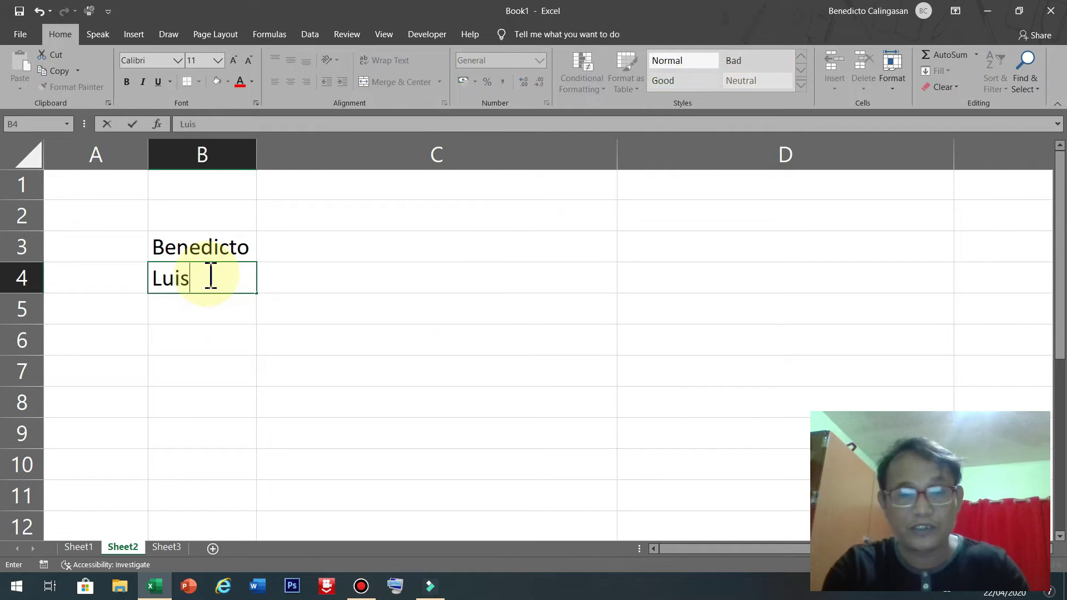
{"action": "key", "text": "Return"}
{"action": "type", "text": "P"}
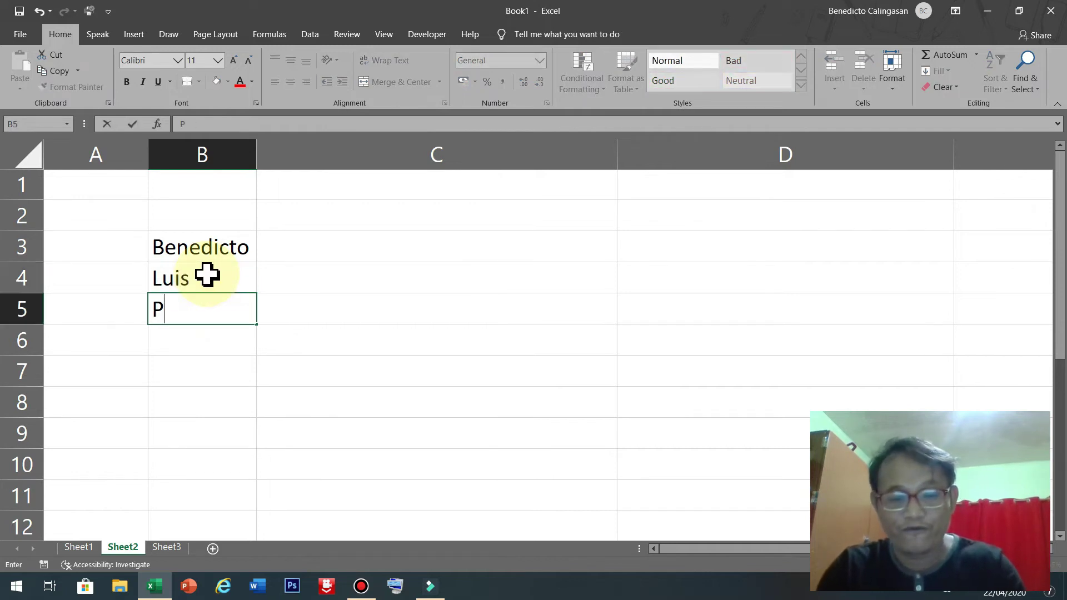
{"action": "type", "text": "edro"}
{"action": "key", "text": "Return"}
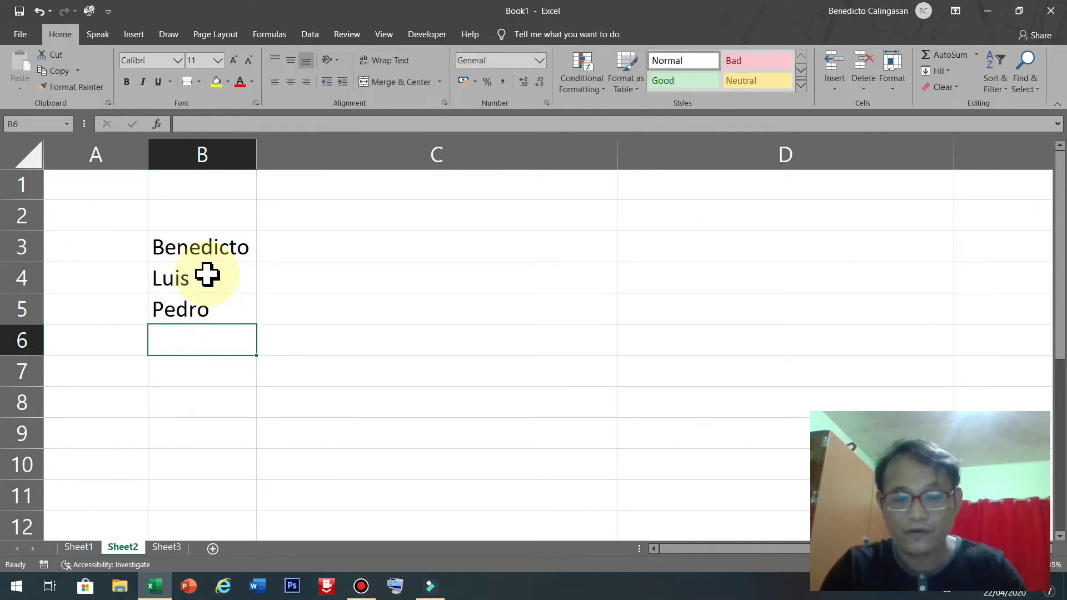
{"action": "type", "text": "Nida"}
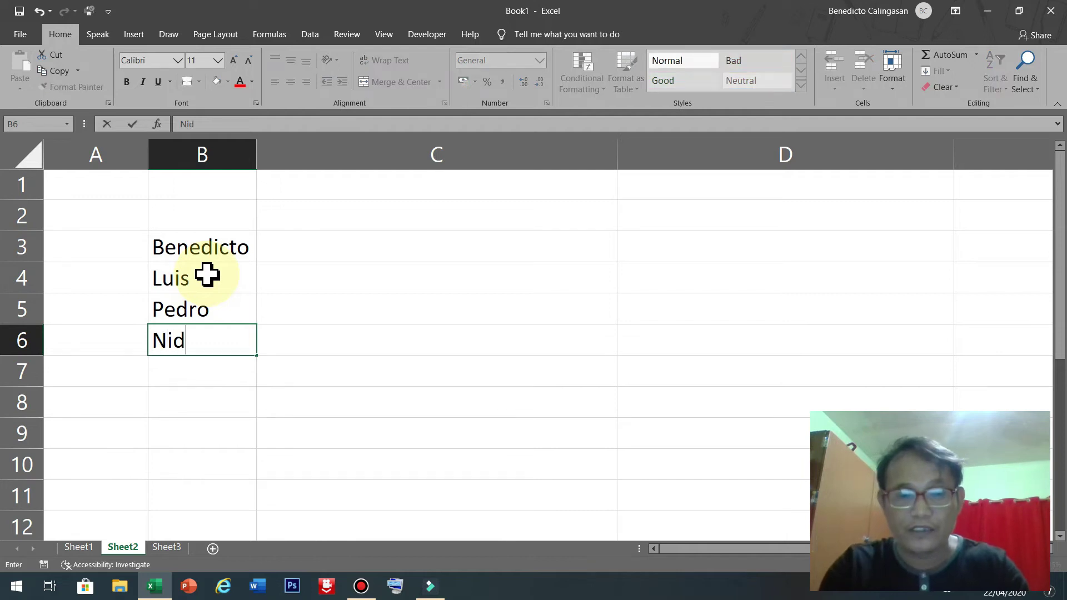
{"action": "key", "text": "Return"}
{"action": "type", "text": "Juan"}
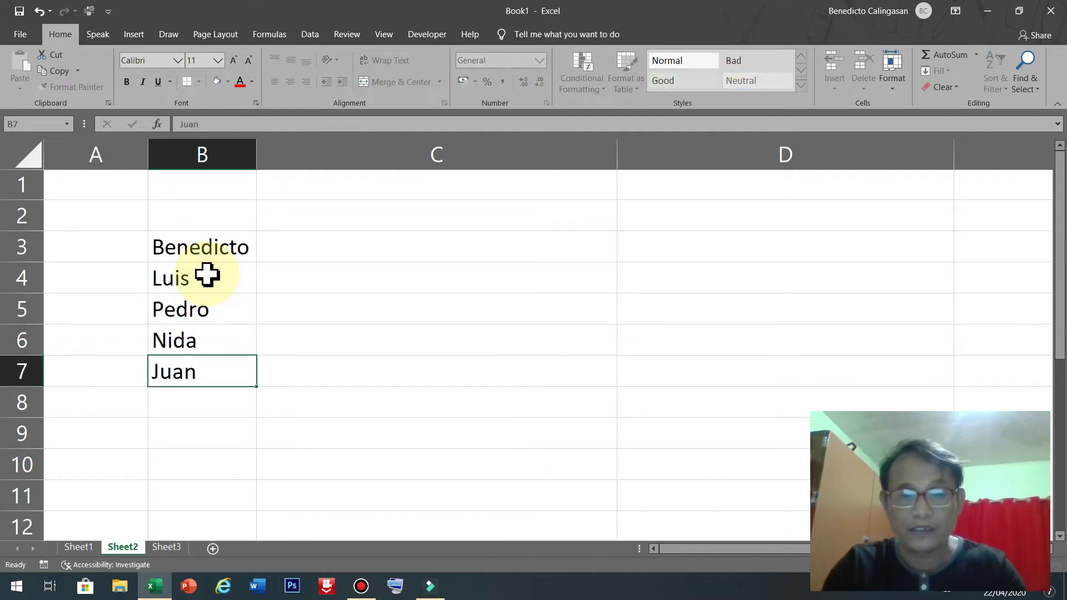
{"action": "key", "text": "Return"}
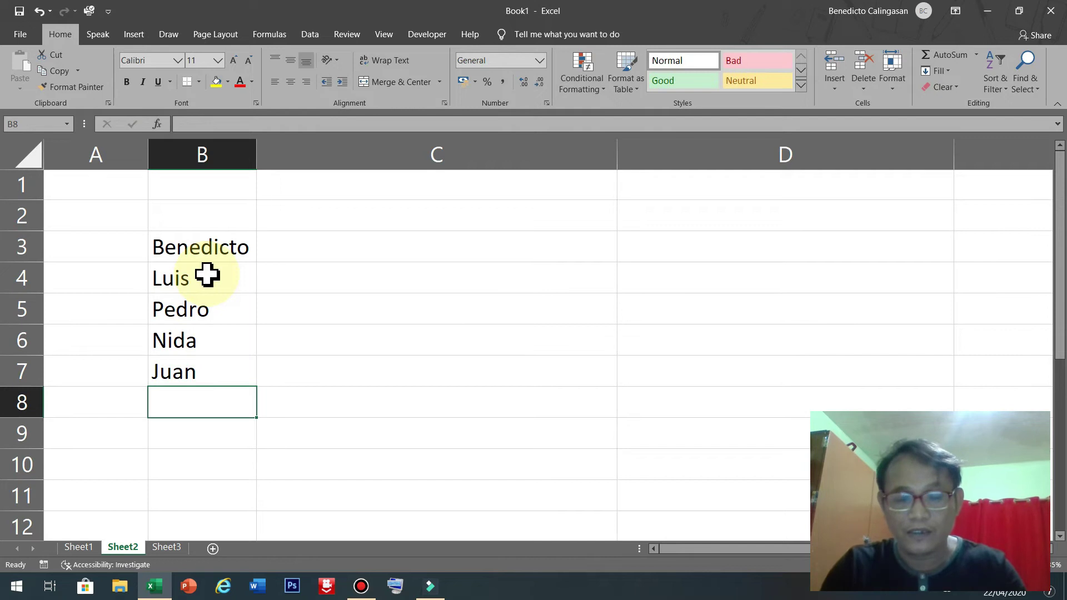
Enter three more first names in B8:B10, overriding AutoComplete, and narrow column A.
{"action": "type", "text": "Mark"}
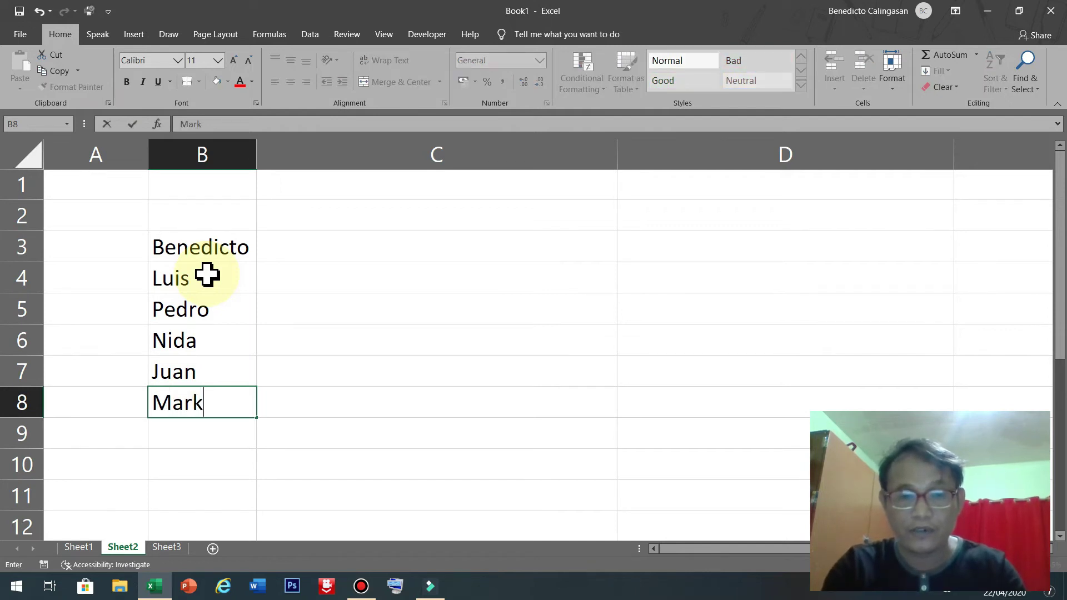
{"action": "key", "text": "Return"}
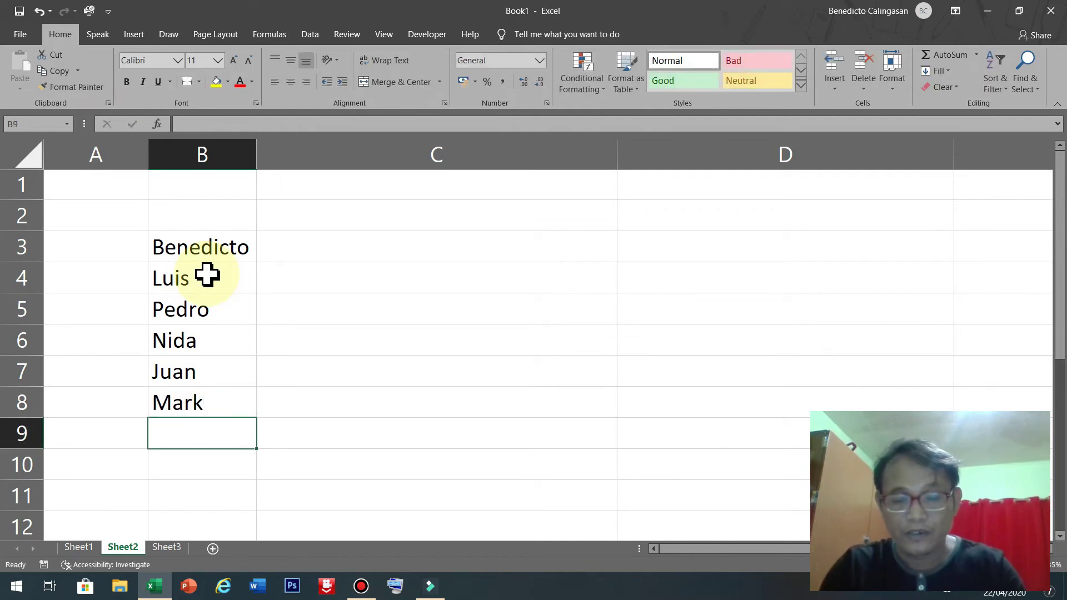
{"action": "type", "text": "j"}
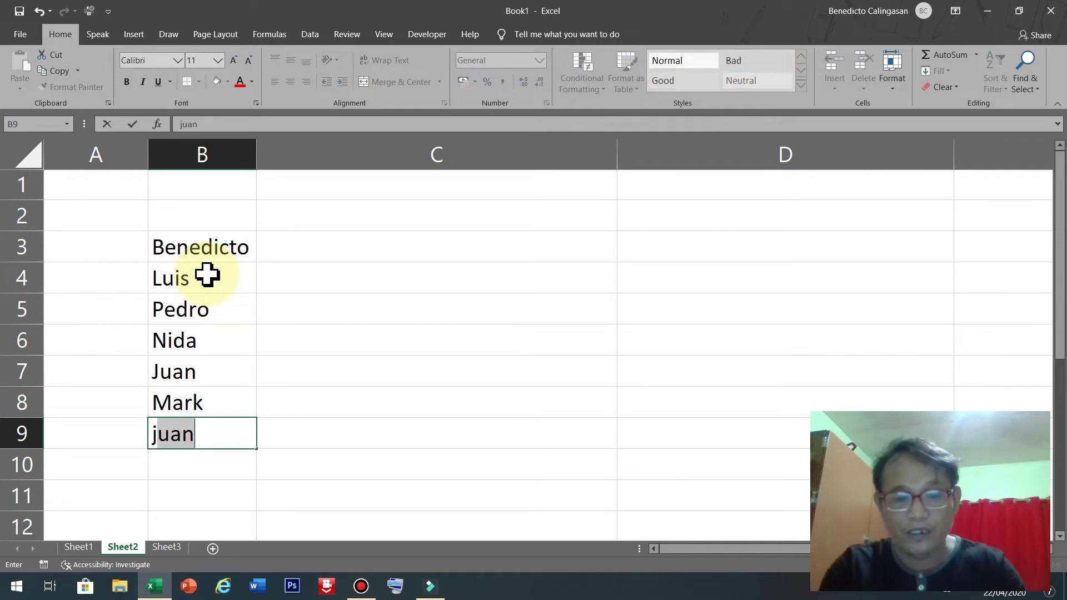
{"action": "key", "text": "BackSpace"}
{"action": "key", "text": "BackSpace"}
{"action": "type", "text": "J"}
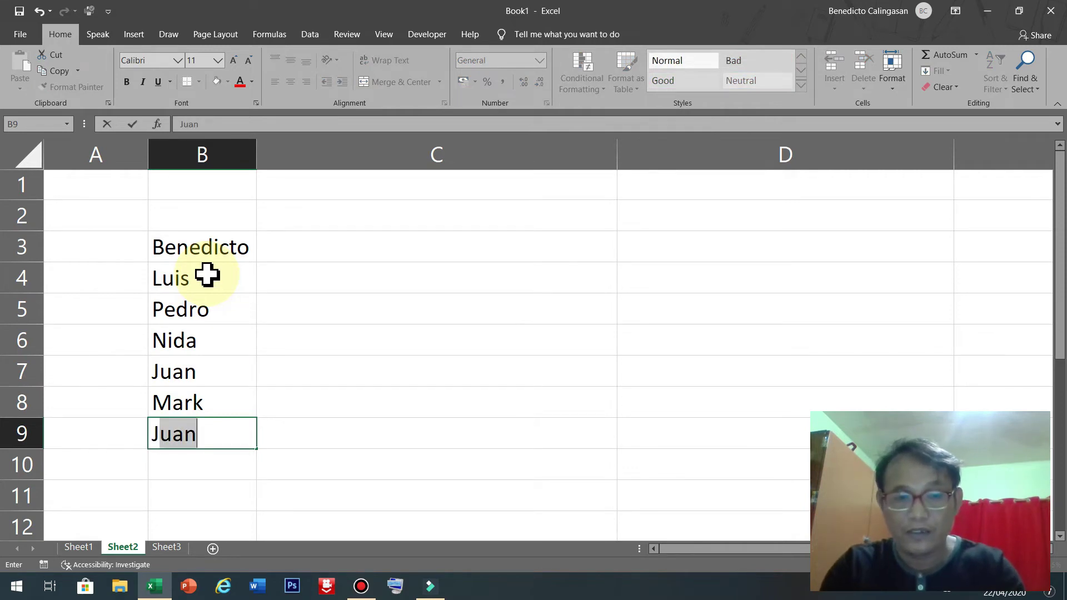
{"action": "type", "text": "ammil"}
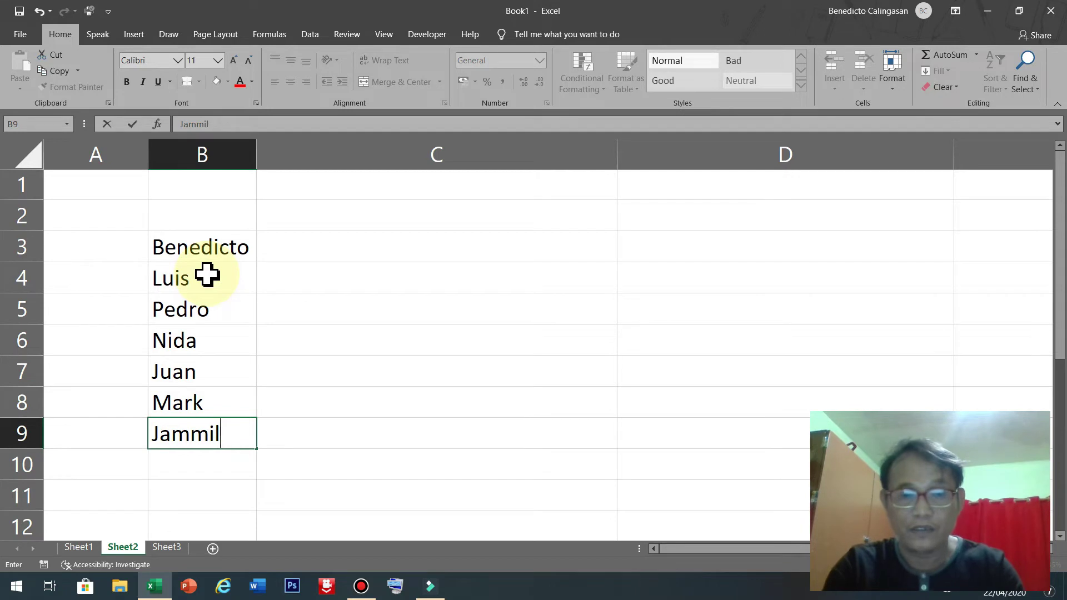
{"action": "key", "text": "Return"}
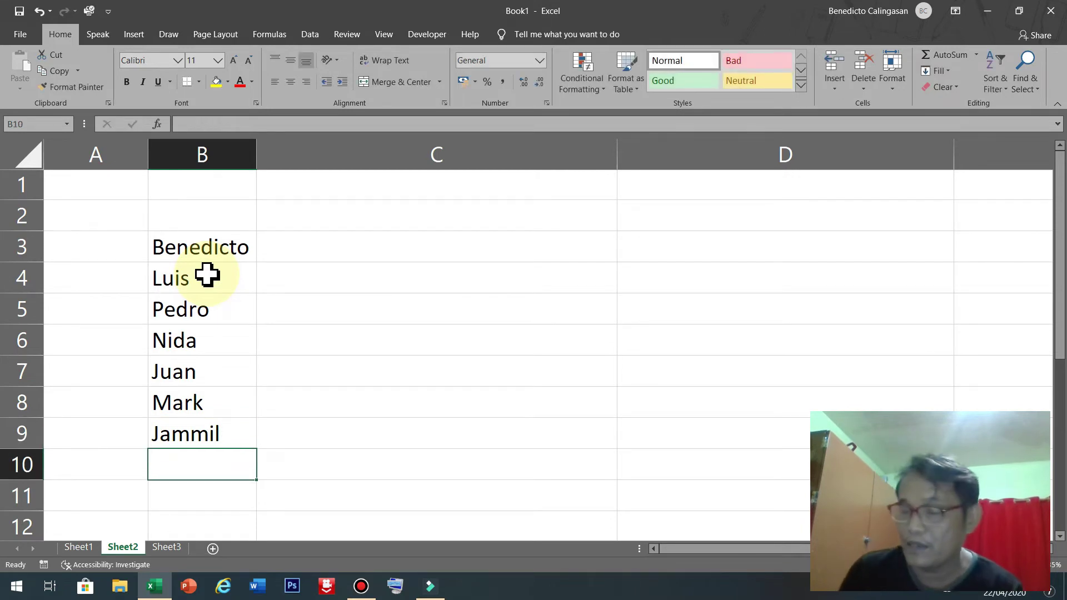
{"action": "type", "text": "M"}
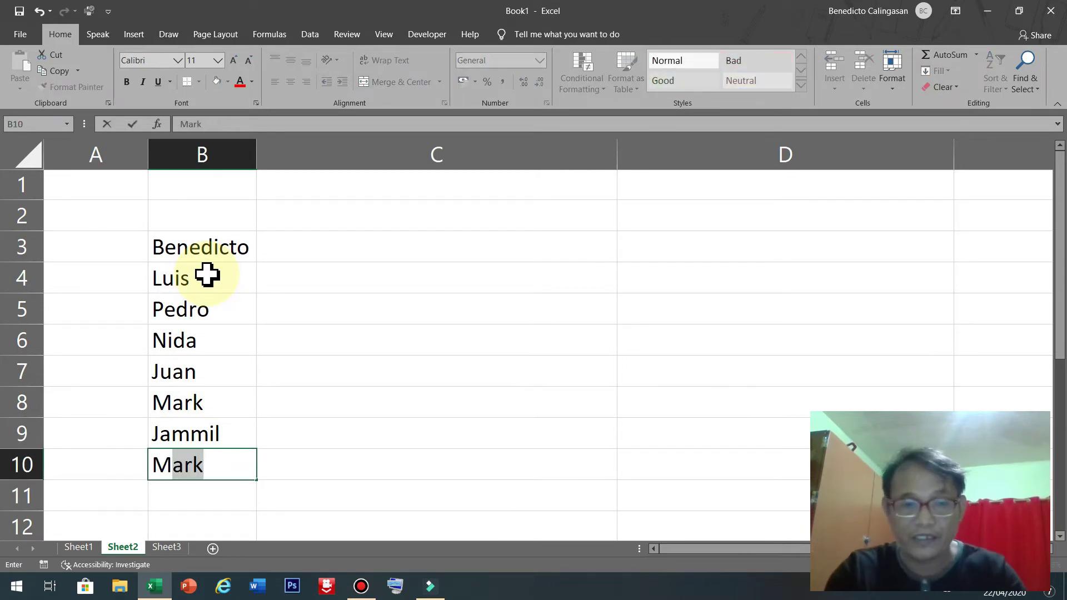
{"action": "type", "text": "iggs"}
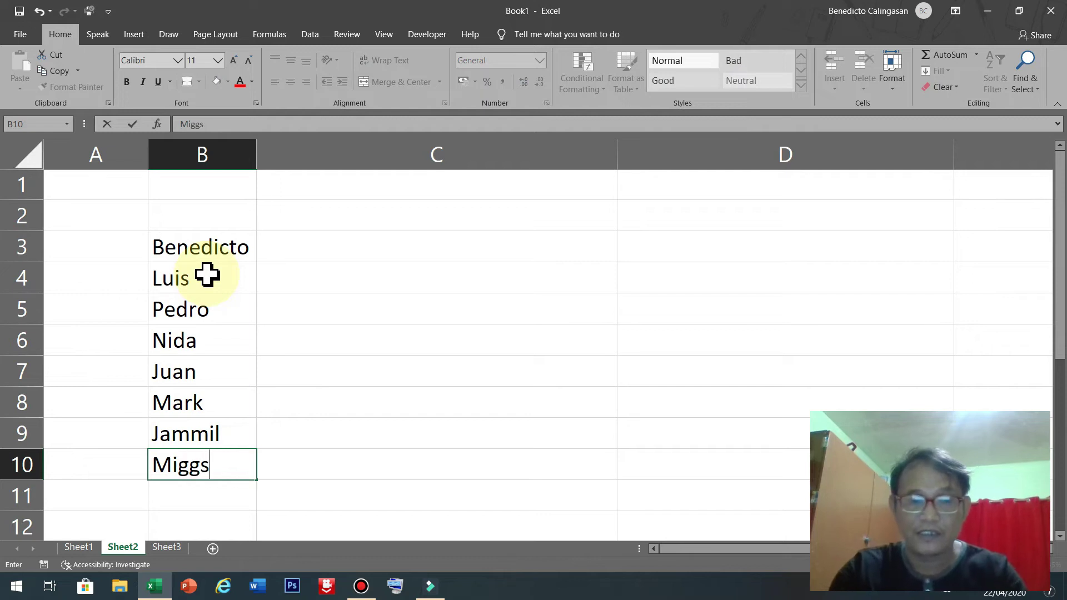
{"action": "key", "text": "Return"}
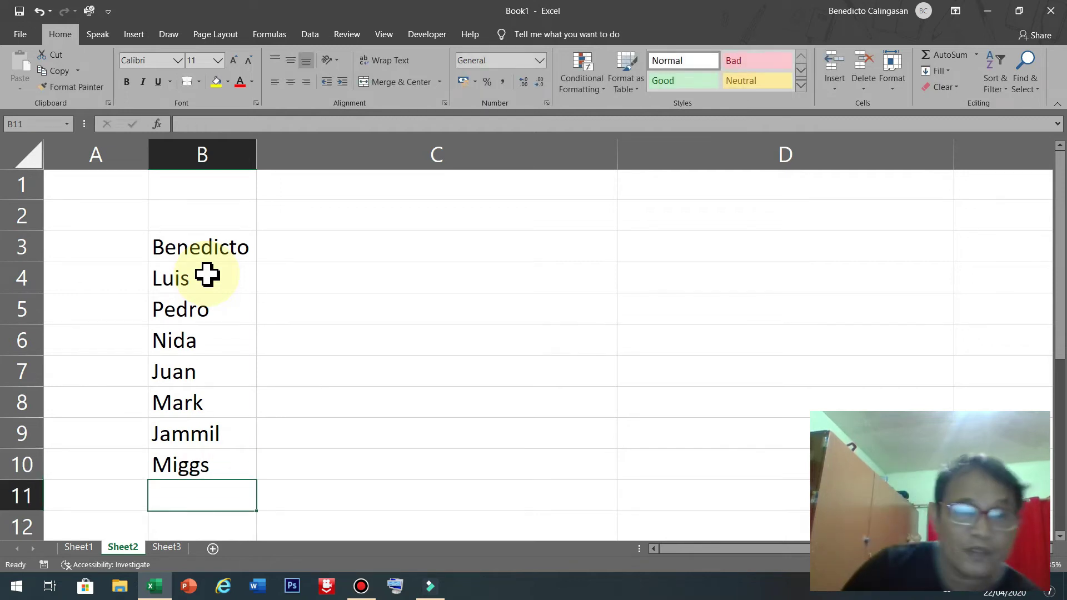
{"action": "left_click_drag", "start_coordinate": [148, 159], "coordinate": [139, 158]}
{"action": "left_click", "coordinate": [104, 242]}
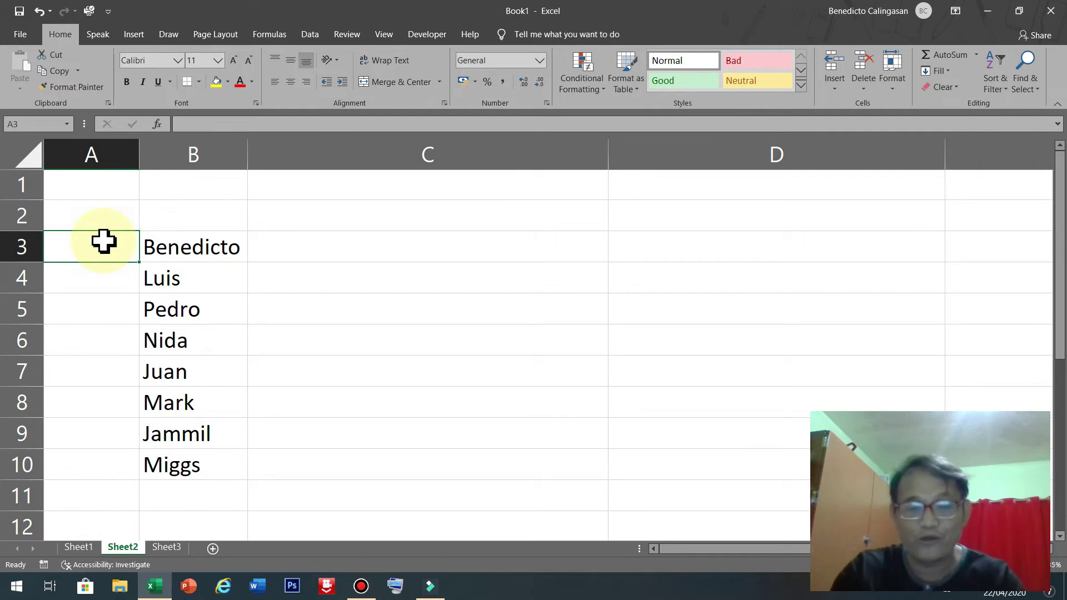
Number A3:A10 from 1 to 8 and centre column A.
{"action": "type", "text": "1"}
{"action": "key", "text": "Return"}
{"action": "type", "text": "2"}
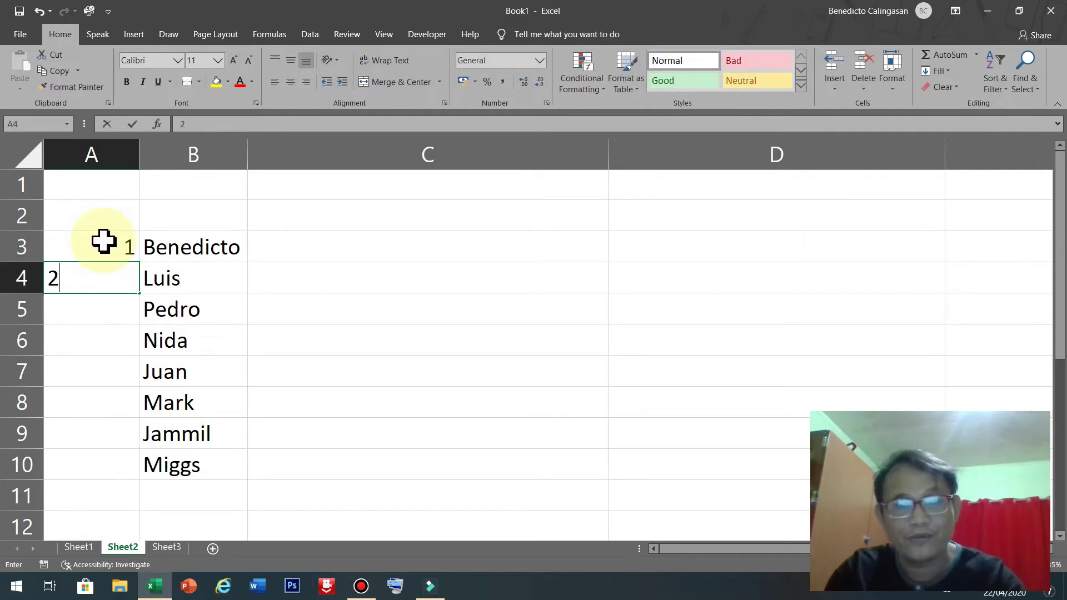
{"action": "key", "text": "Return"}
{"action": "type", "text": "3"}
{"action": "key", "text": "Return"}
{"action": "type", "text": "4"}
{"action": "key", "text": "Return"}
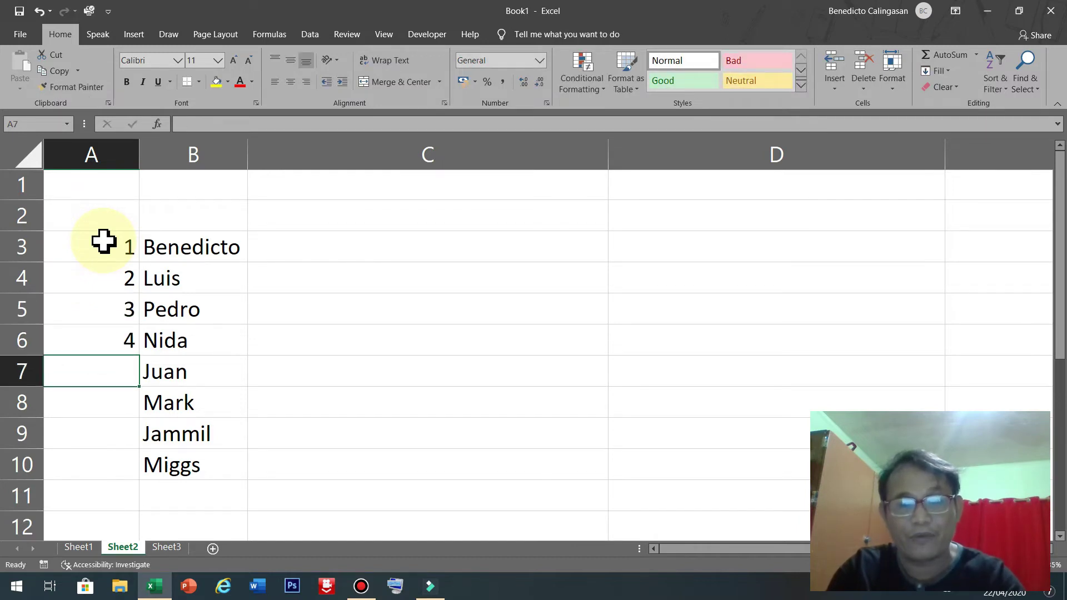
{"action": "type", "text": "5"}
{"action": "key", "text": "Return"}
{"action": "type", "text": "6"}
{"action": "key", "text": "Return"}
{"action": "type", "text": "7"}
{"action": "key", "text": "Return"}
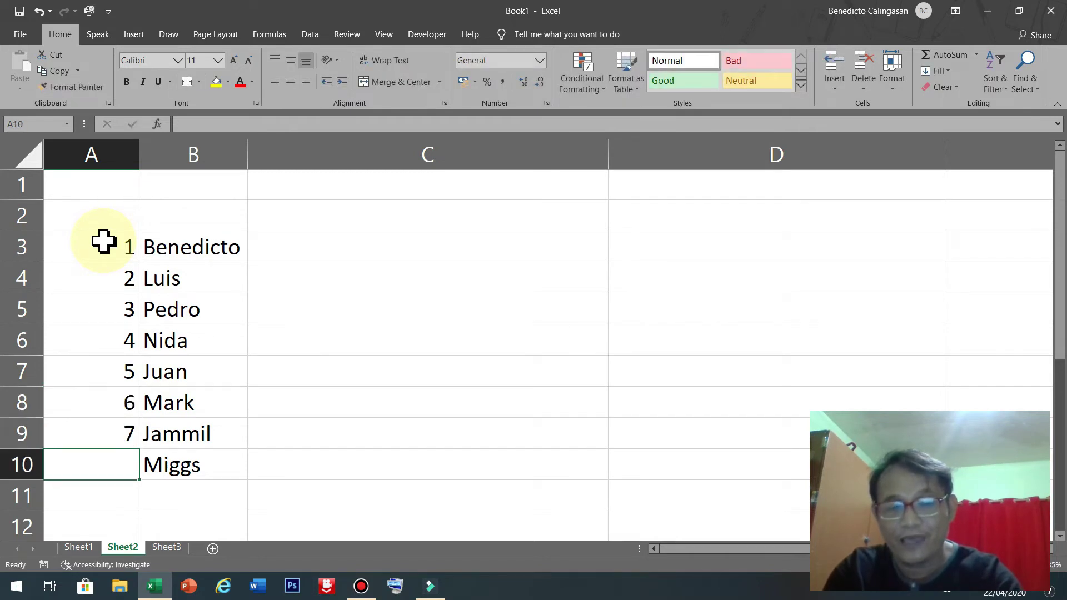
{"action": "type", "text": "8"}
{"action": "key", "text": "Return"}
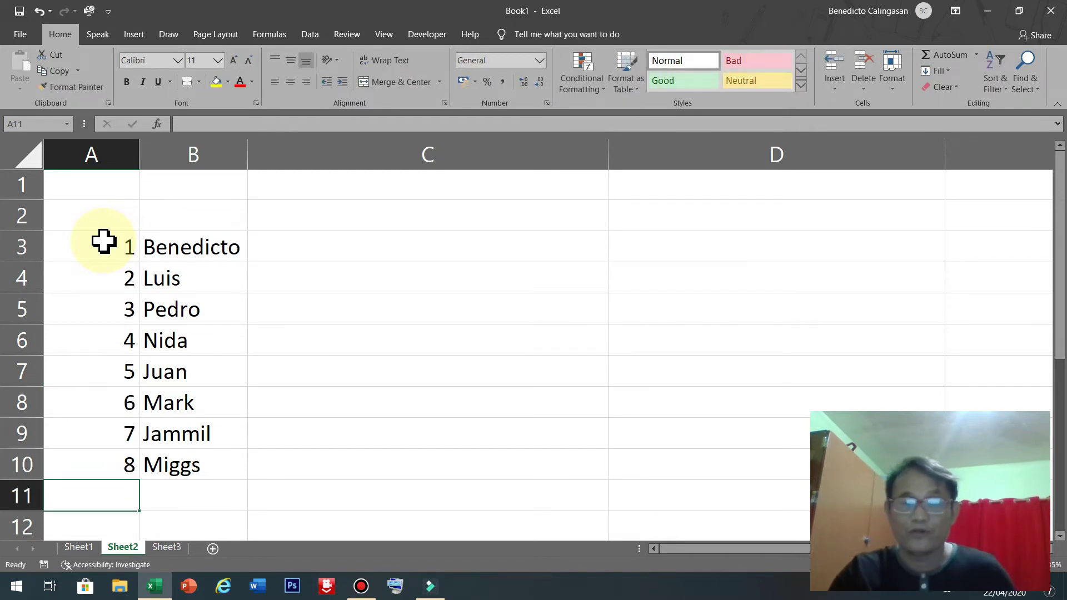
{"action": "left_click", "coordinate": [89, 156]}
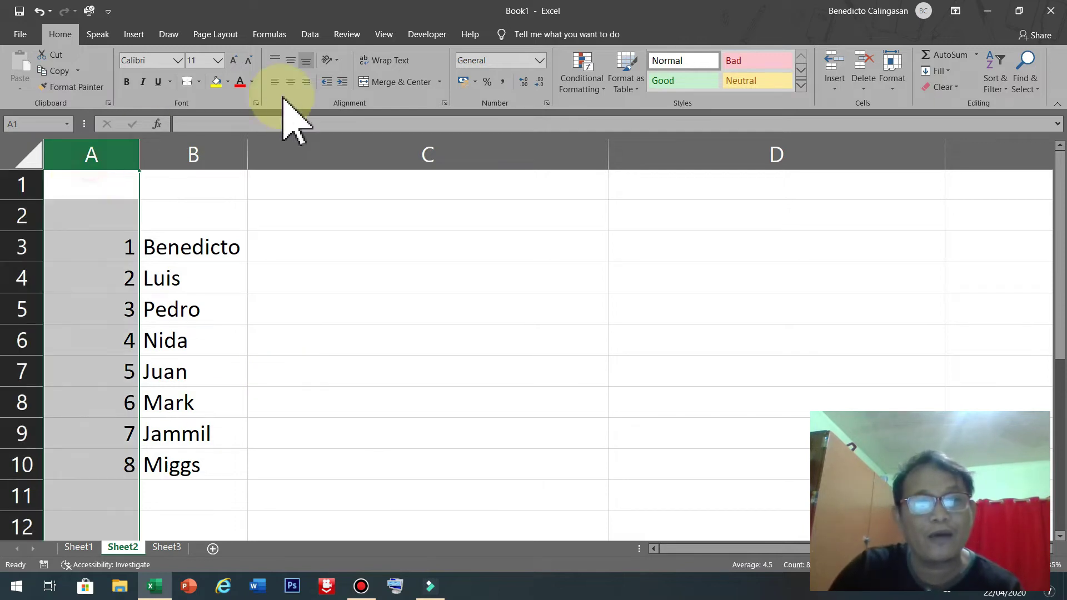
{"action": "left_click", "coordinate": [290, 82]}
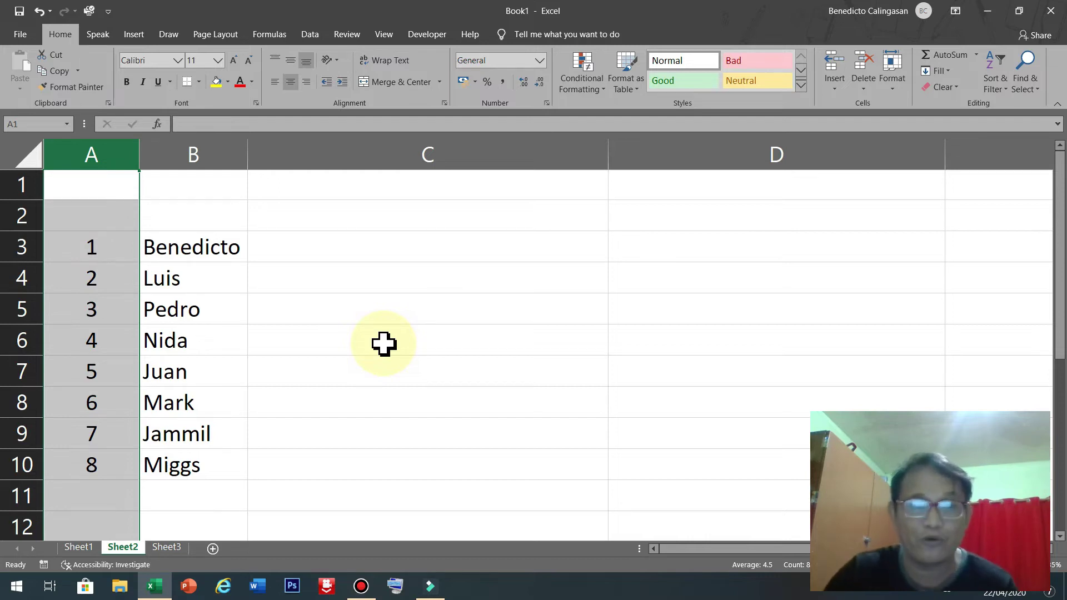
Clear the numbers 3 to 8 from A5:A10.
{"action": "left_click", "coordinate": [230, 313]}
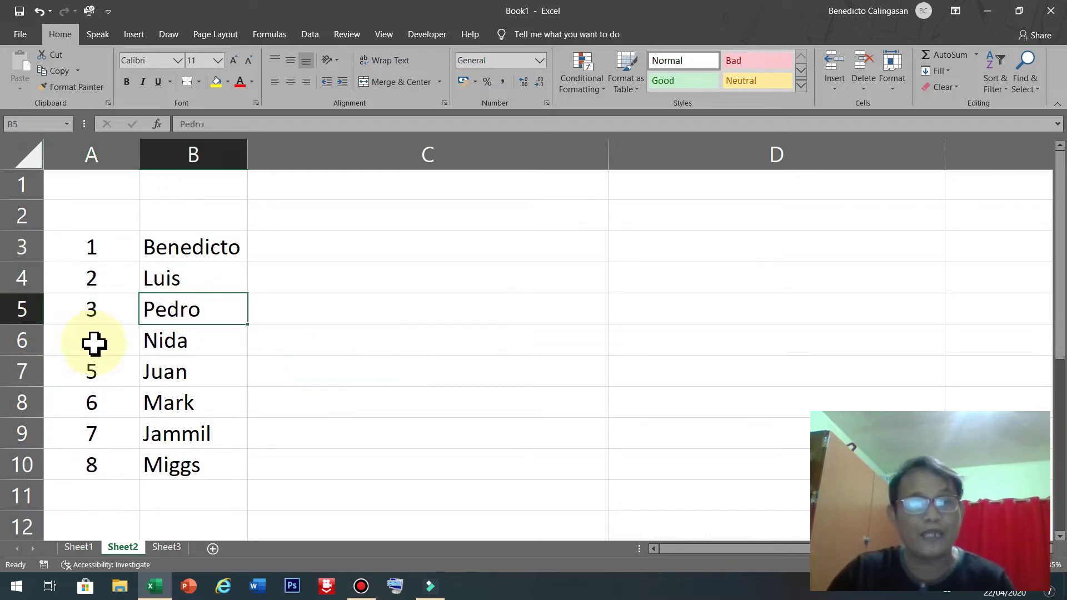
{"action": "left_click_drag", "start_coordinate": [86, 314], "coordinate": [93, 464]}
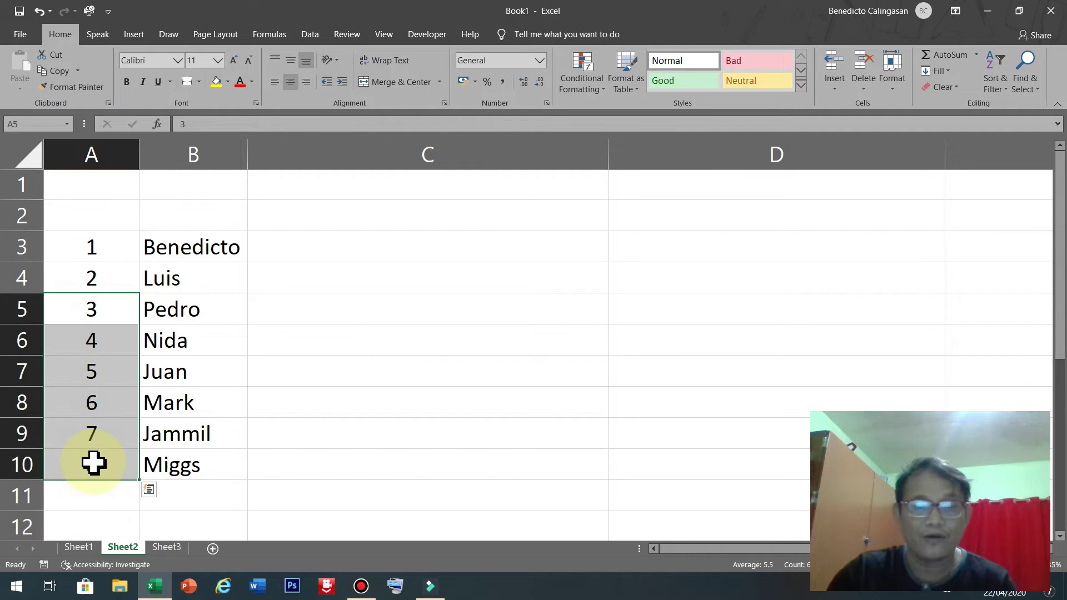
{"action": "key", "text": "Delete"}
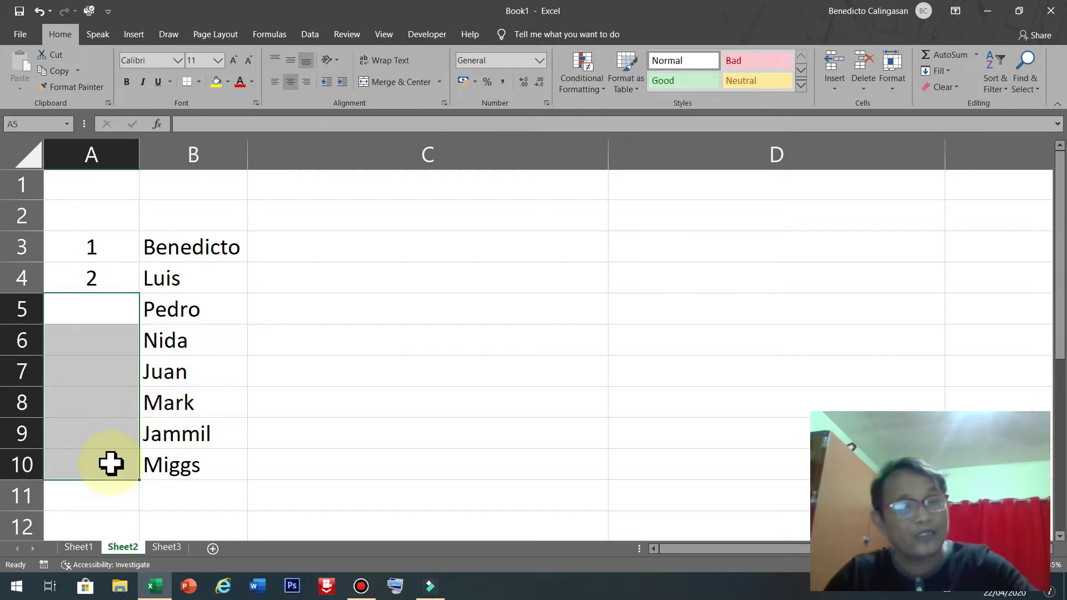
Fill the 1, 2 series from A3:A4 down to row 10, then undo the fill.
{"action": "scroll", "coordinate": [89, 468], "scroll_direction": "down", "scroll_amount": 8}
{"action": "scroll", "coordinate": [114, 472], "scroll_direction": "down", "scroll_amount": 15}
{"action": "scroll", "coordinate": [116, 473], "scroll_direction": "up", "scroll_amount": 20}
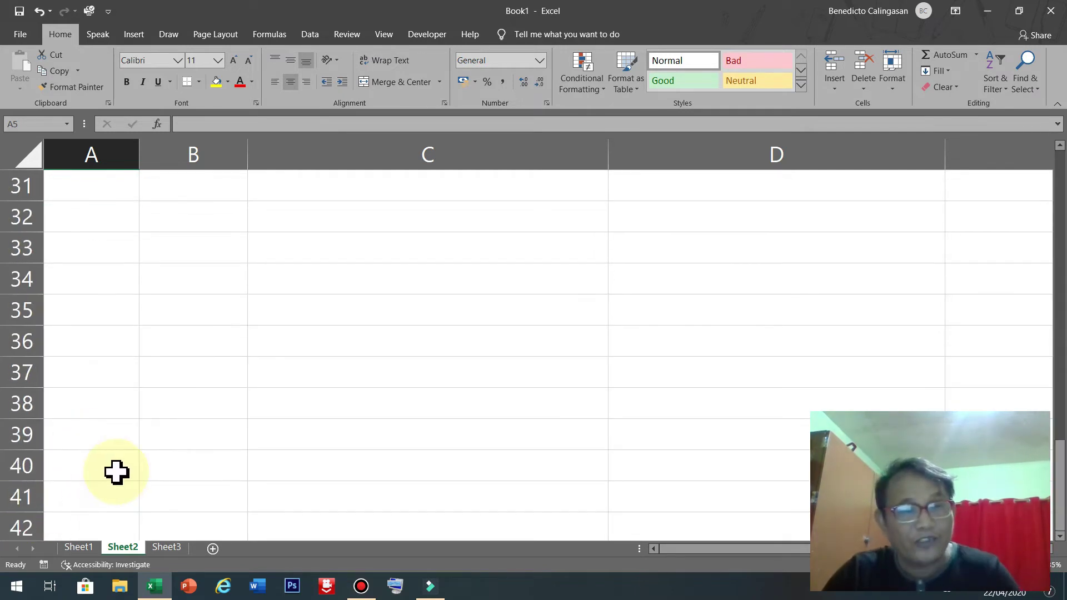
{"action": "scroll", "coordinate": [116, 472], "scroll_direction": "up", "scroll_amount": 3}
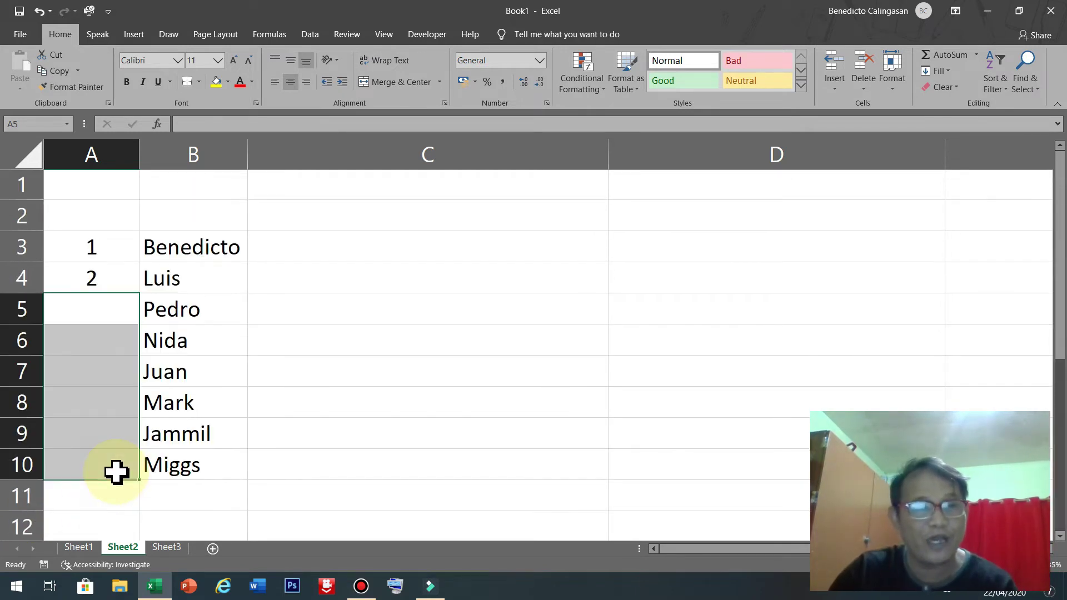
{"action": "left_click", "coordinate": [119, 245]}
{"action": "left_click_drag", "start_coordinate": [119, 248], "coordinate": [113, 277]}
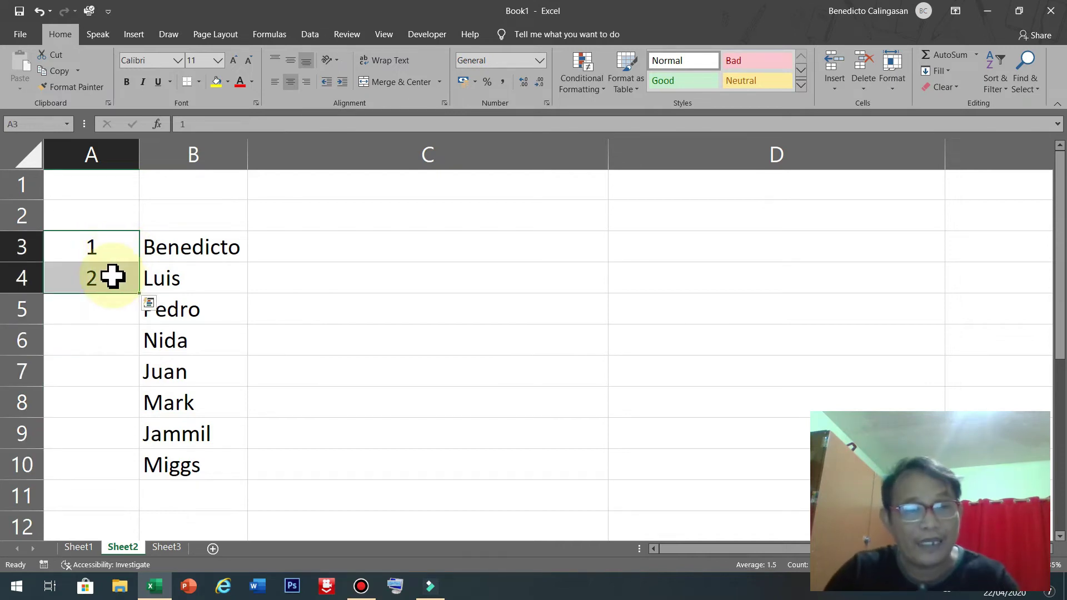
{"action": "key", "text": "ctrl+q"}
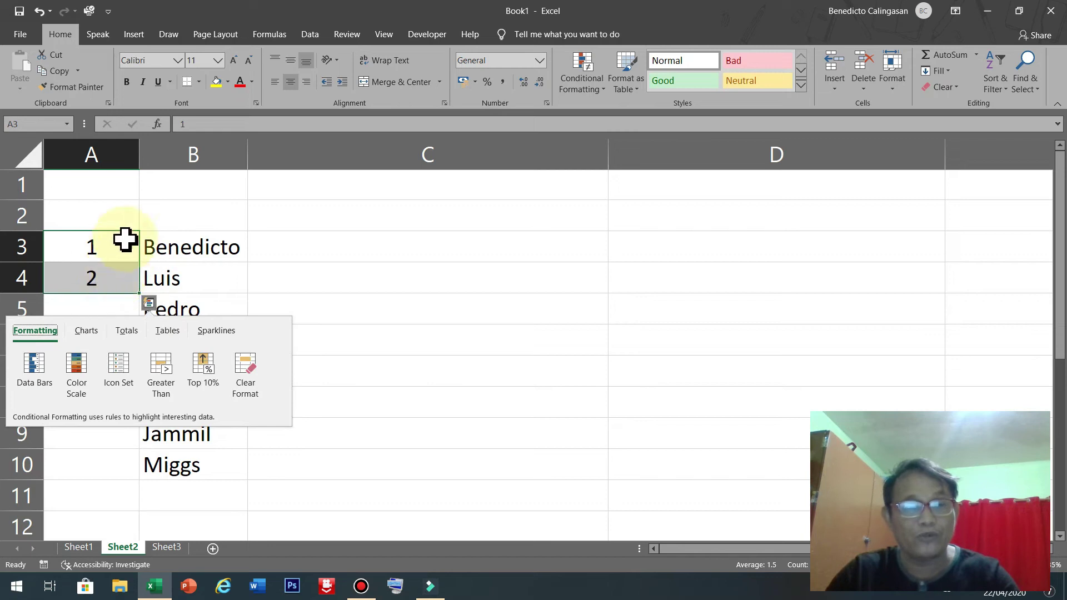
{"action": "left_click", "coordinate": [340, 266]}
{"action": "left_click_drag", "start_coordinate": [111, 253], "coordinate": [114, 268]}
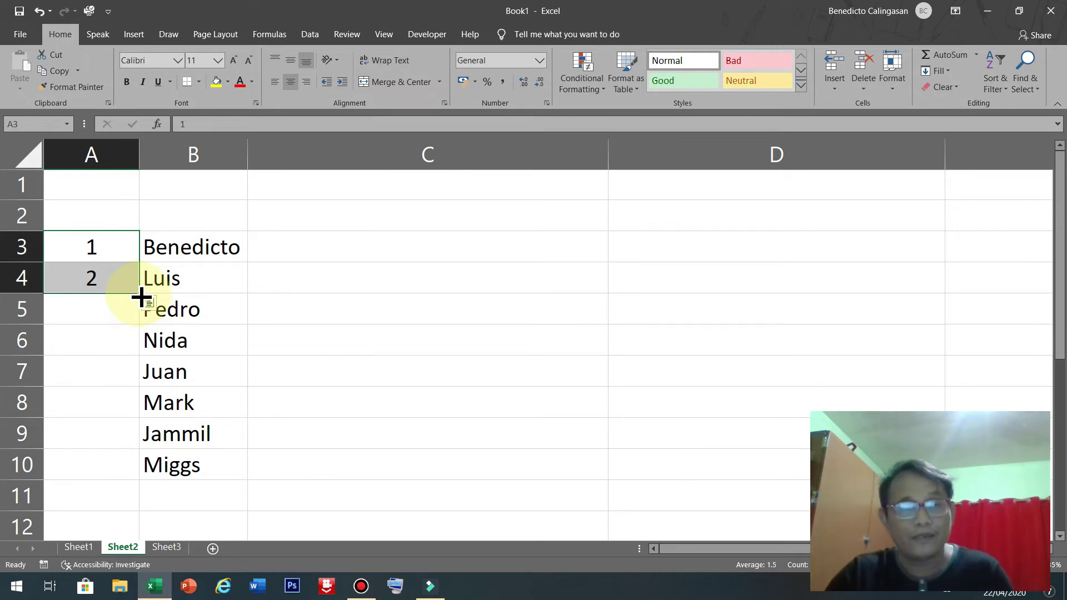
{"action": "left_click_drag", "start_coordinate": [142, 297], "coordinate": [146, 471]}
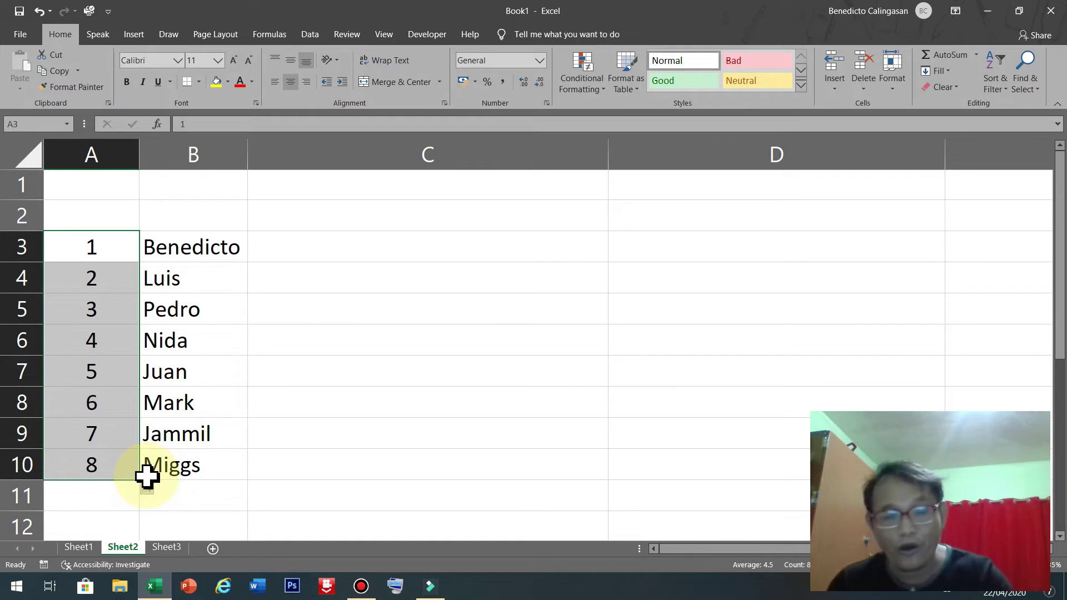
{"action": "key", "text": "ctrl+z"}
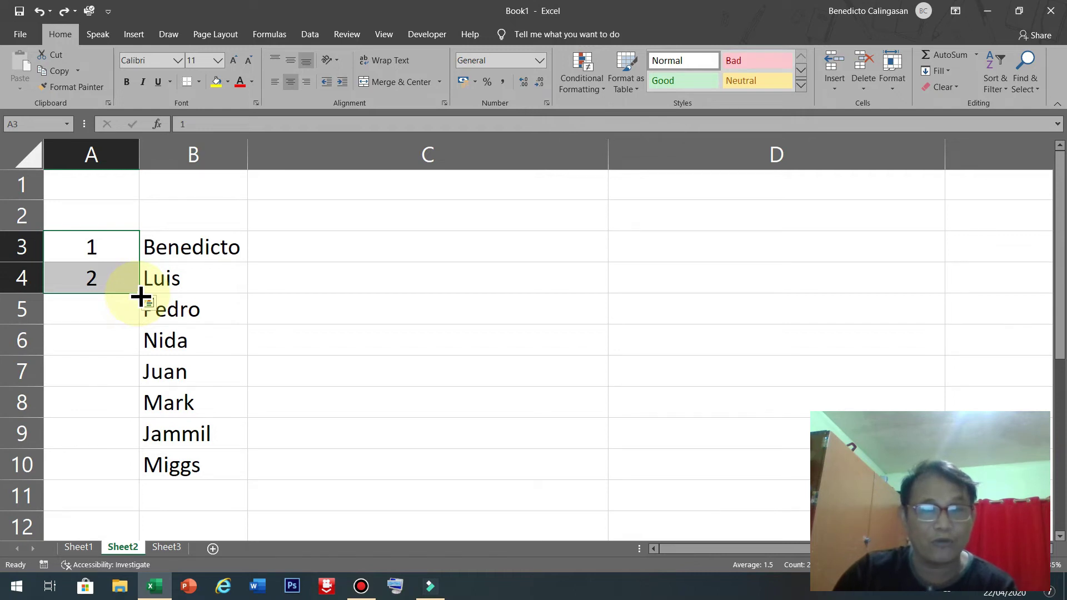
Auto-fill the numbering beside all names, then clear the numbers 1–8 from A3:A10.
{"action": "double_click", "coordinate": [141, 297]}
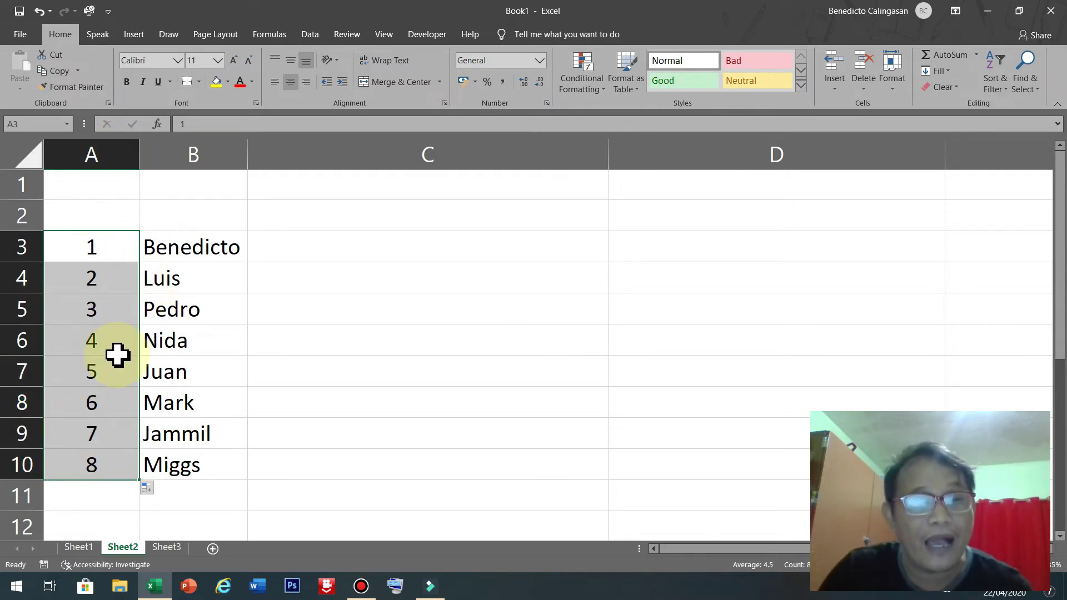
{"action": "left_click_drag", "start_coordinate": [167, 273], "coordinate": [180, 416]}
{"action": "left_click_drag", "start_coordinate": [90, 288], "coordinate": [95, 405]}
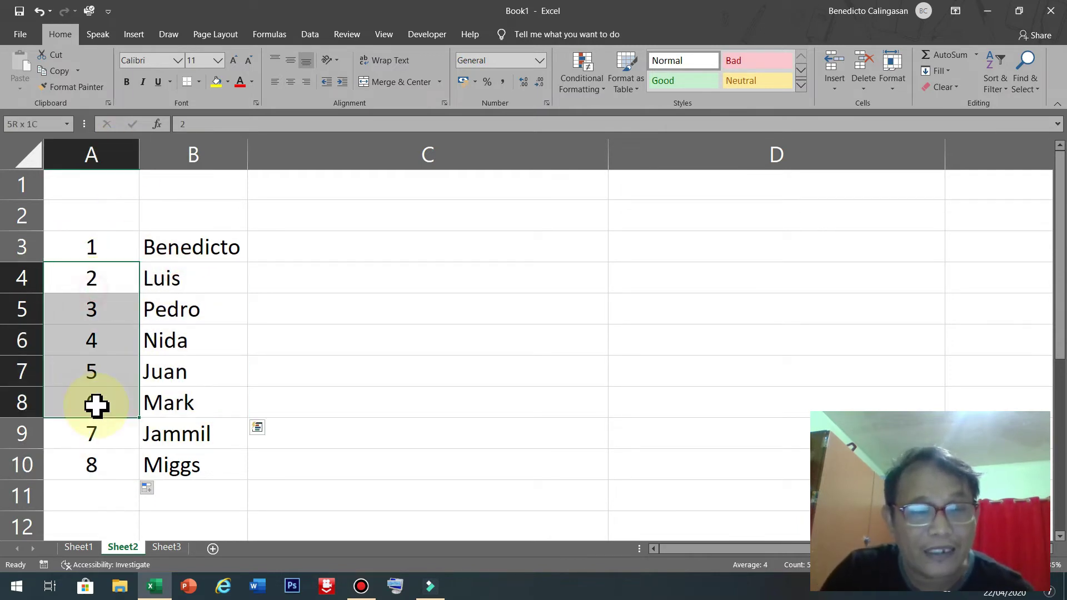
{"action": "left_click", "coordinate": [511, 245]}
{"action": "left_click_drag", "start_coordinate": [105, 231], "coordinate": [103, 466]}
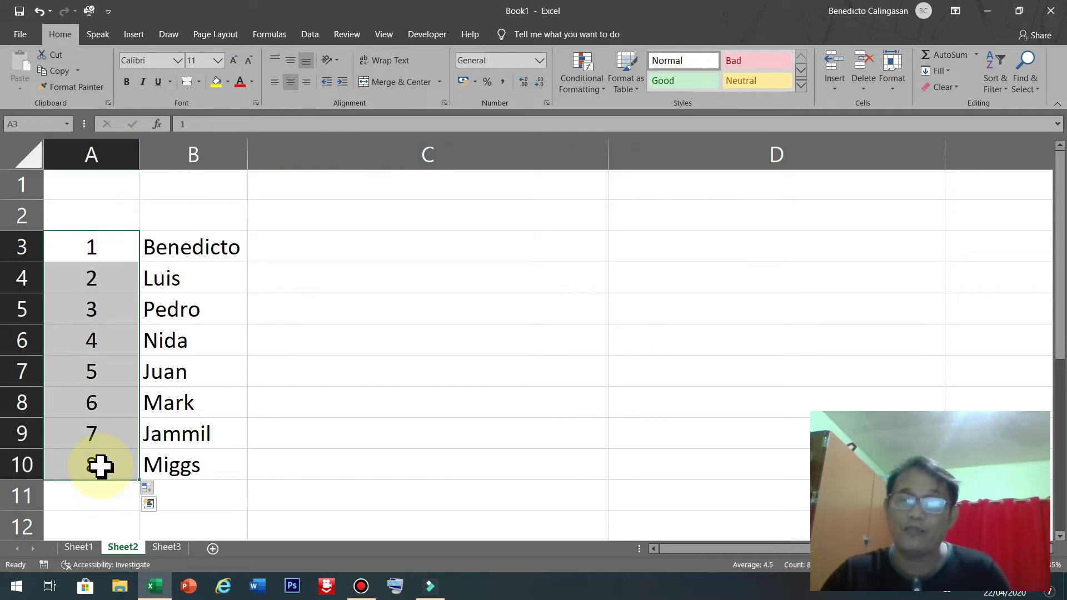
{"action": "left_click", "coordinate": [369, 337]}
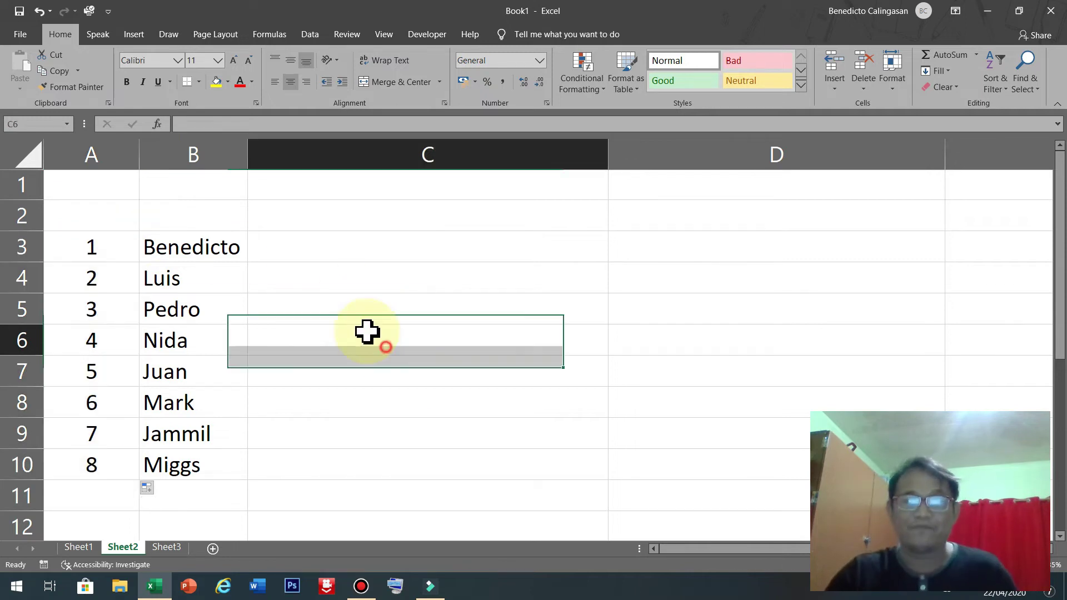
{"action": "left_click_drag", "start_coordinate": [121, 245], "coordinate": [120, 463]}
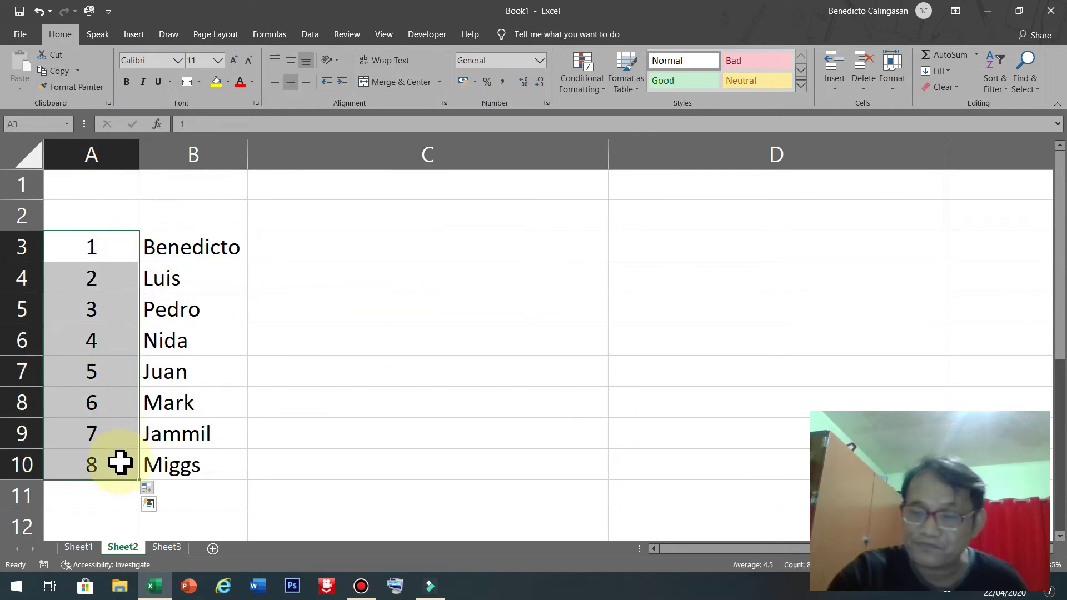
{"action": "key", "text": "Delete"}
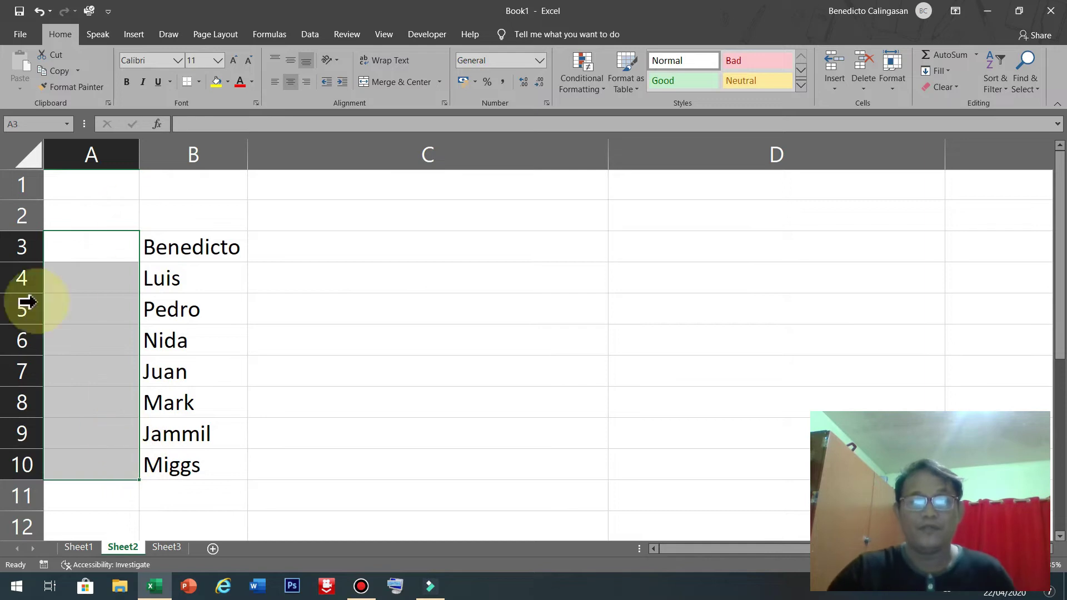
{"action": "left_click", "coordinate": [94, 245]}
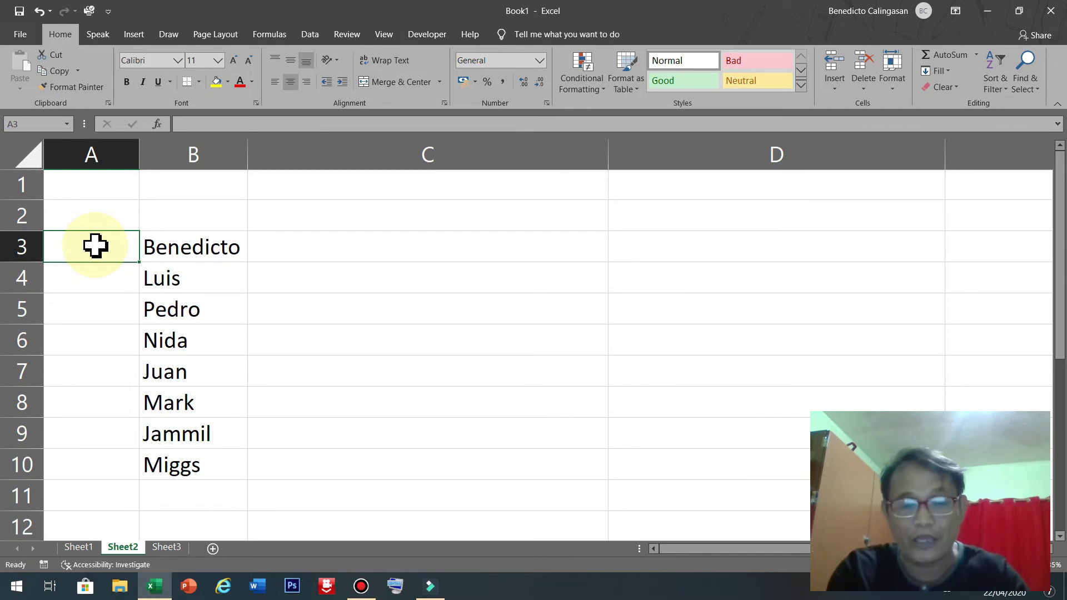
Widen column A.
{"action": "type", "text": "="}
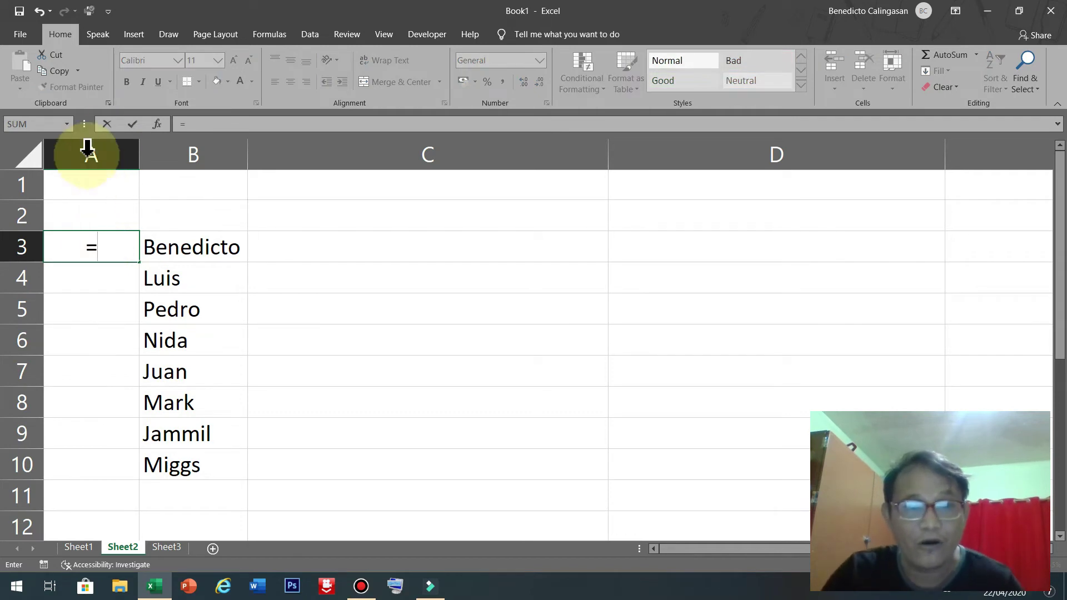
{"action": "key", "text": "Escape"}
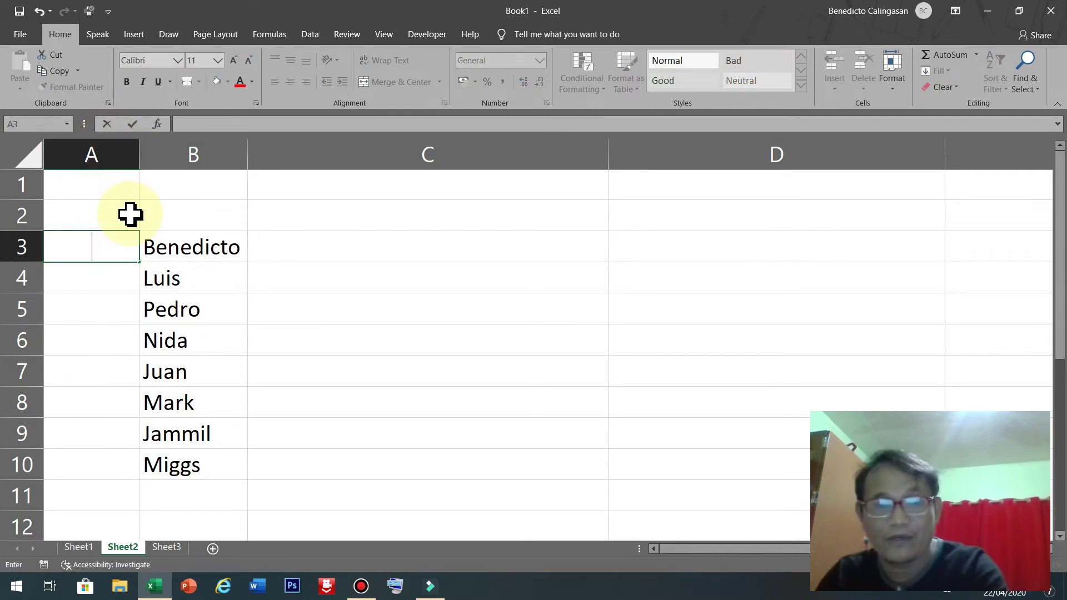
{"action": "left_click", "coordinate": [271, 383]}
{"action": "left_click_drag", "start_coordinate": [139, 153], "coordinate": [315, 156]}
Enter =IF(B3="","",1) into cell A3.
{"action": "left_click", "coordinate": [180, 251]}
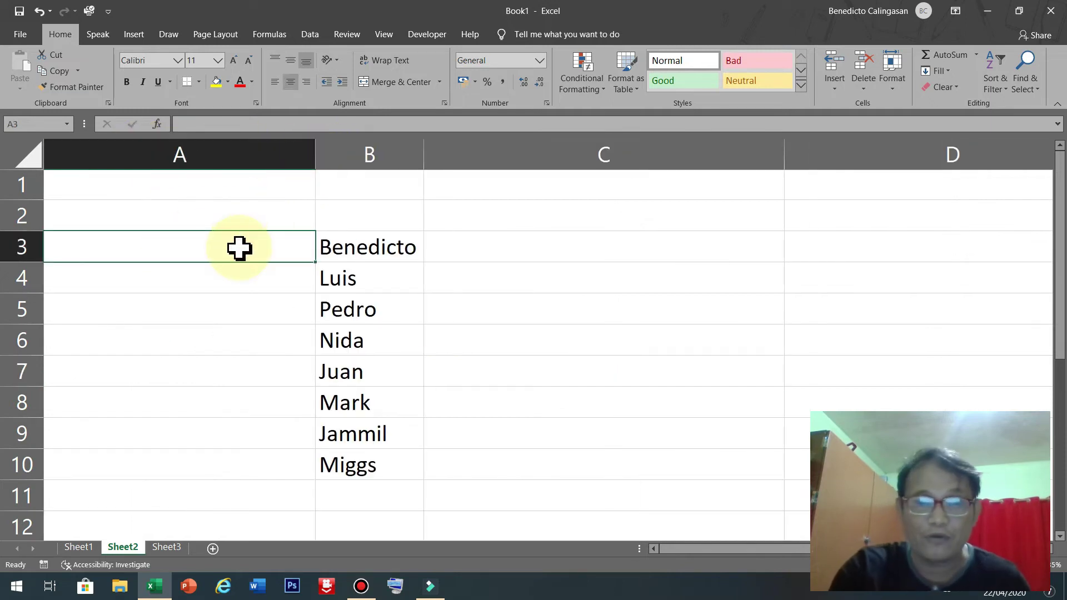
{"action": "type", "text": "="}
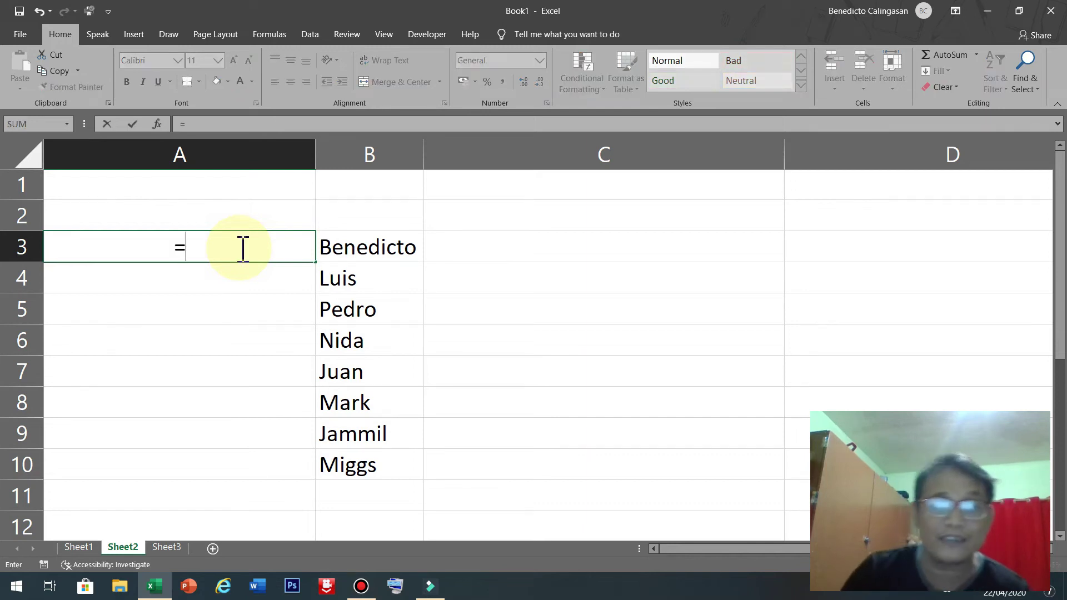
{"action": "type", "text": "IF"}
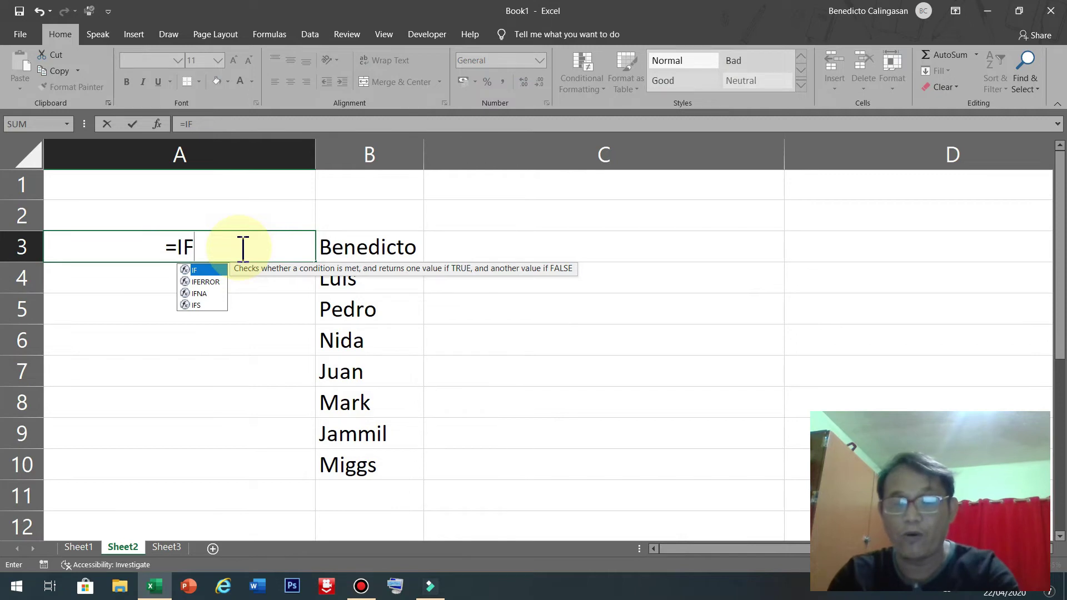
{"action": "type", "text": "("}
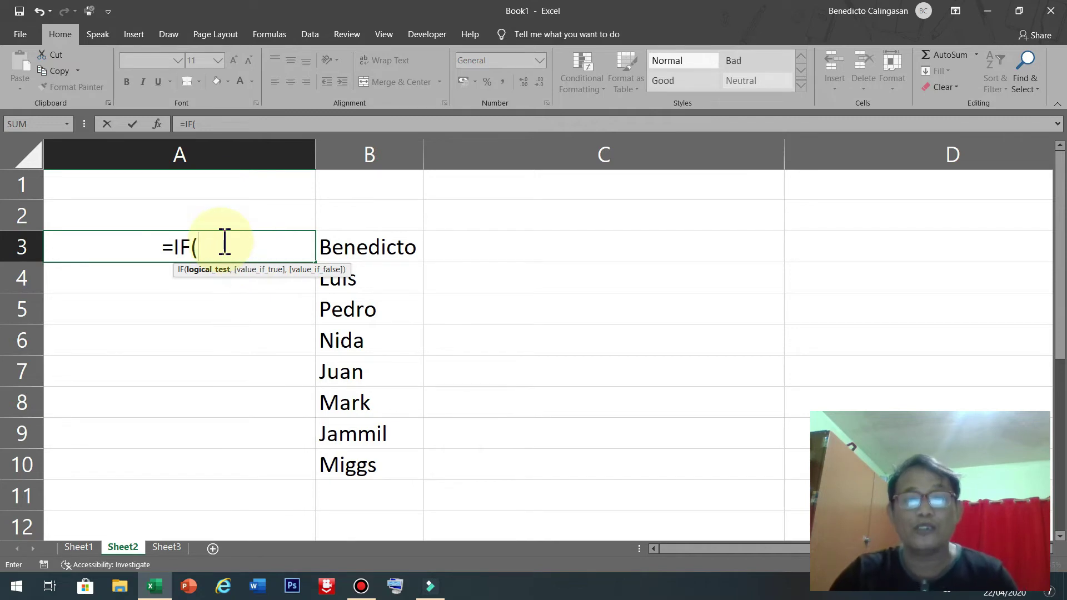
{"action": "left_click", "coordinate": [393, 240]}
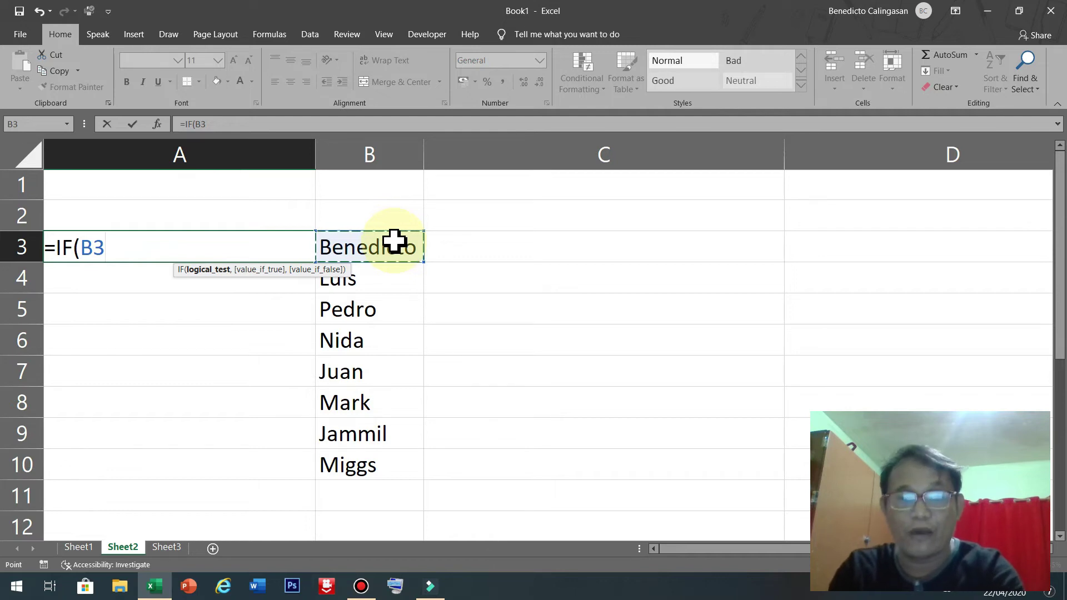
{"action": "type", "text": "="}
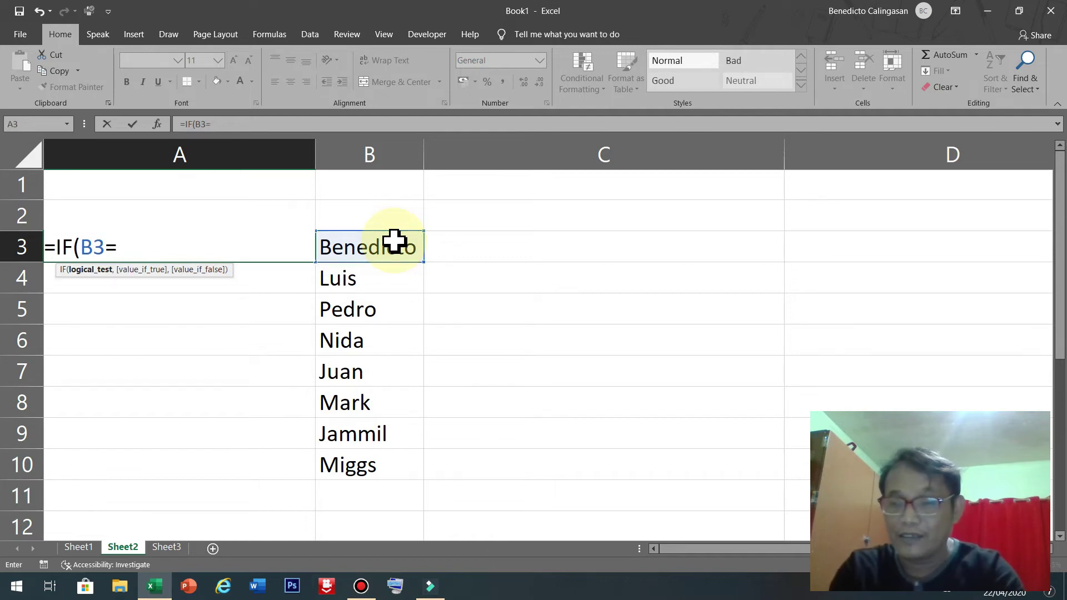
{"action": "type", "text": "\"\""}
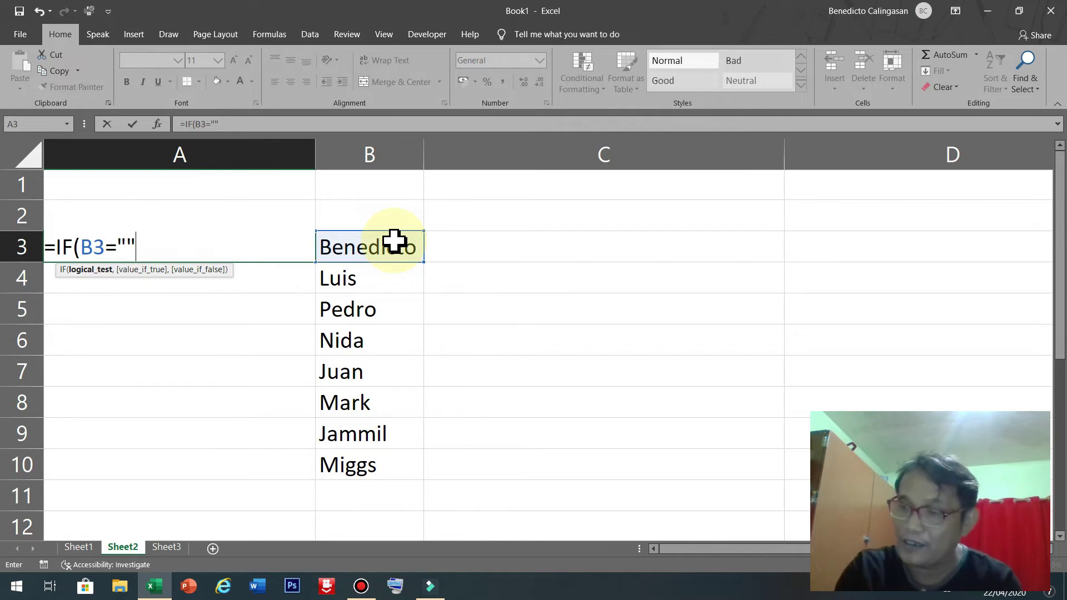
{"action": "type", "text": ",\""}
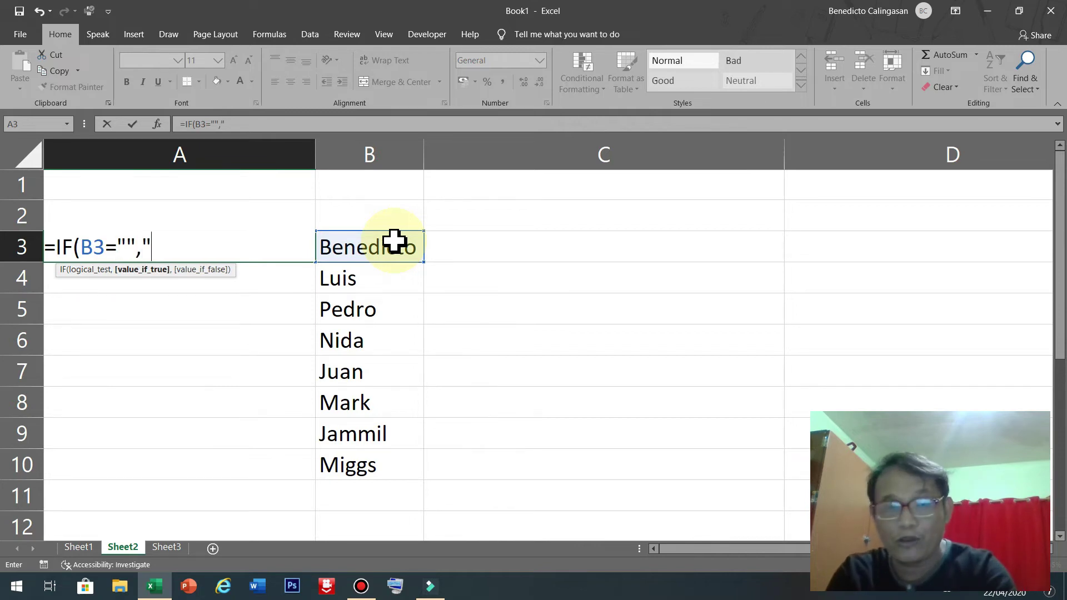
{"action": "type", "text": "\",1"}
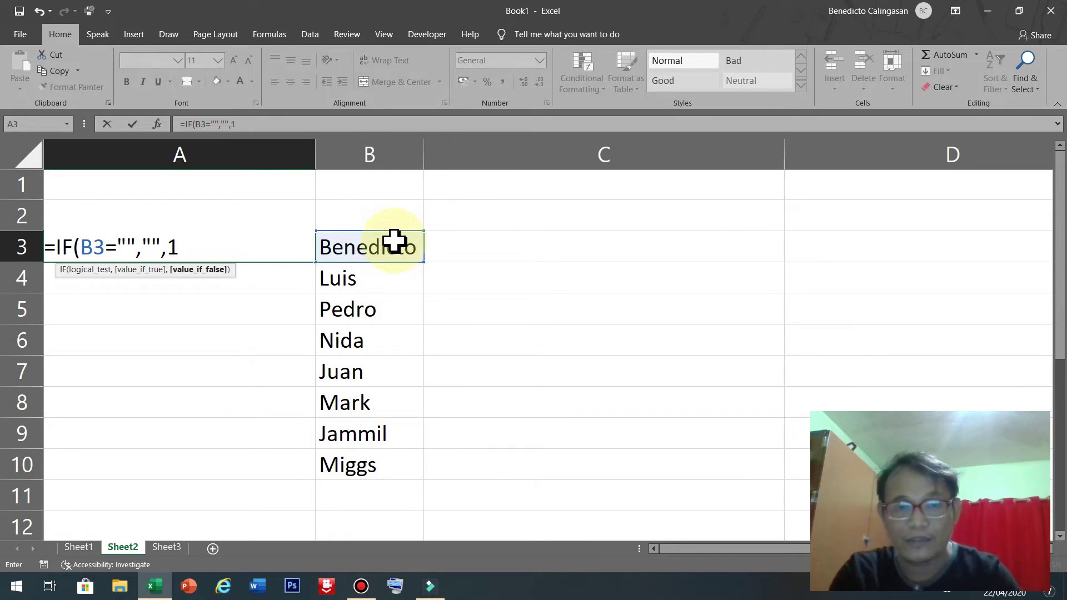
{"action": "type", "text": ")"}
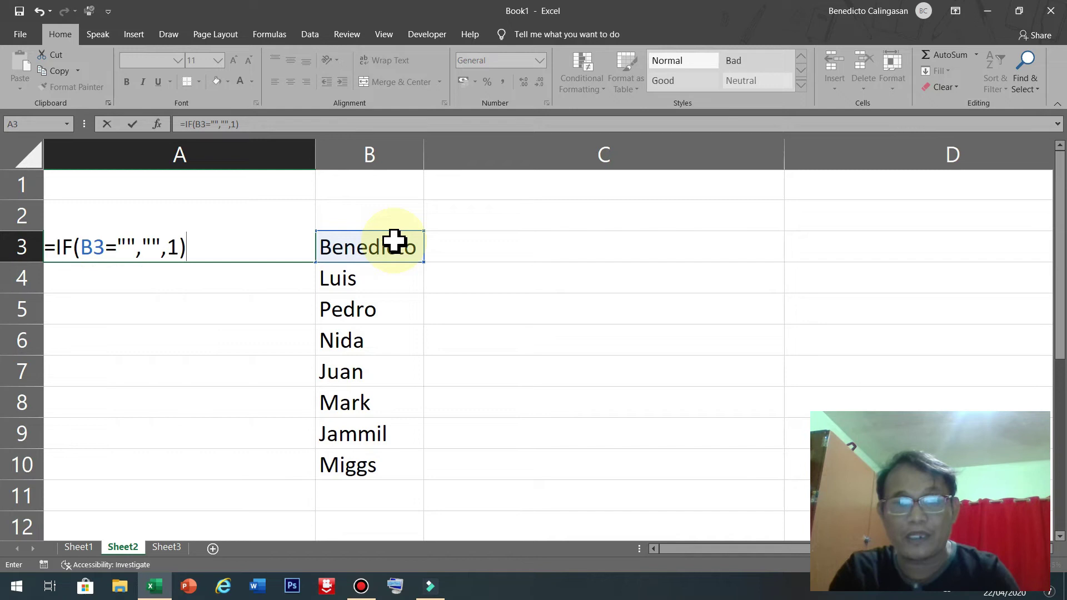
Commit the A3 formula so it shows 1, then review it.
{"action": "key", "text": "Return"}
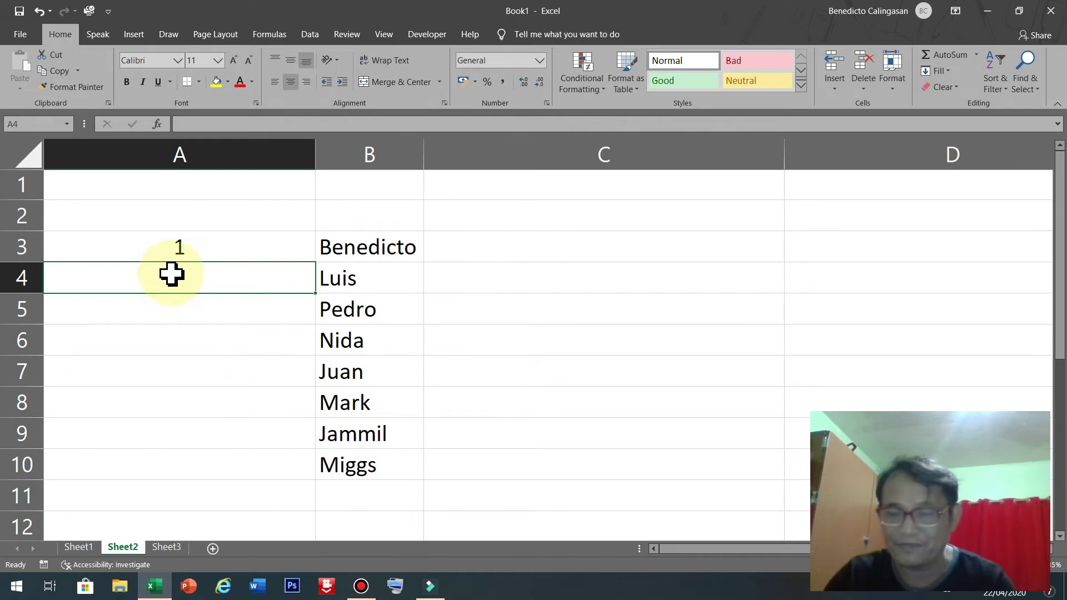
{"action": "type", "text": "="}
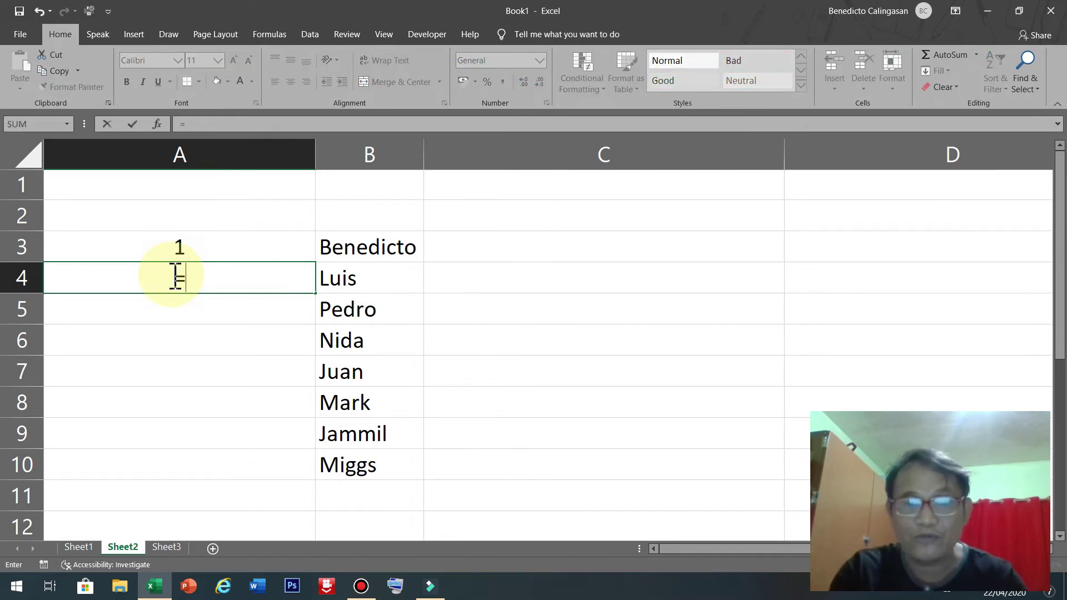
{"action": "key", "text": "Escape"}
{"action": "left_click", "coordinate": [212, 243]}
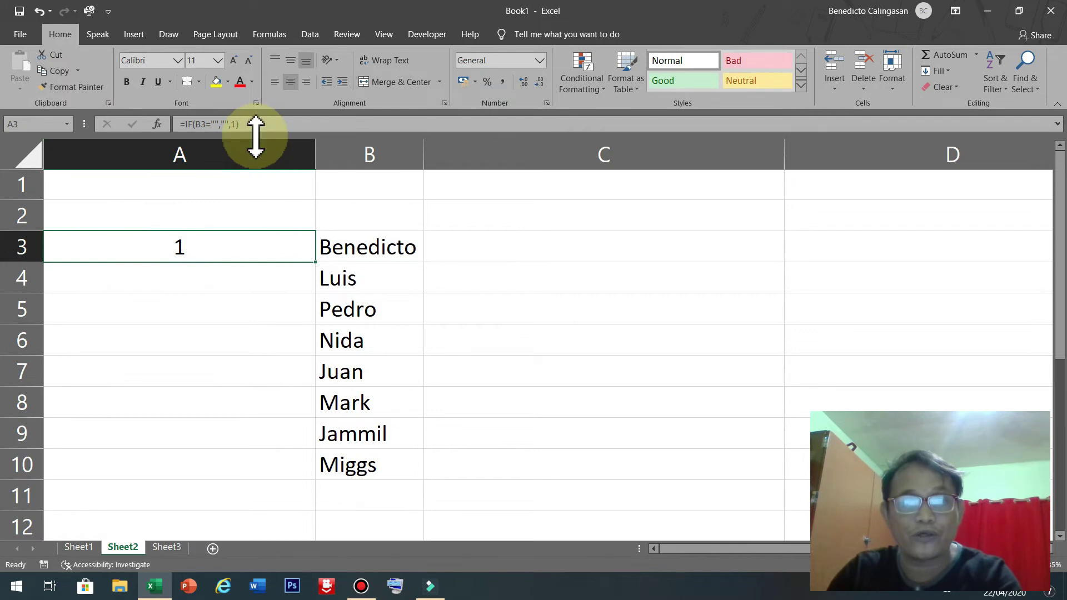
{"action": "left_click", "coordinate": [220, 281]}
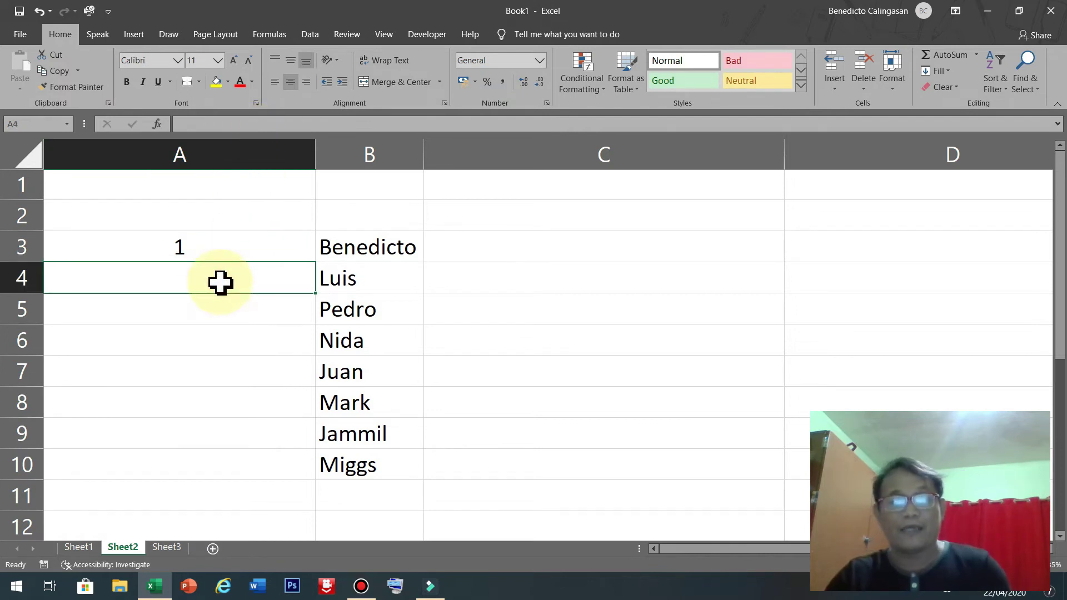
{"action": "left_click", "coordinate": [210, 245]}
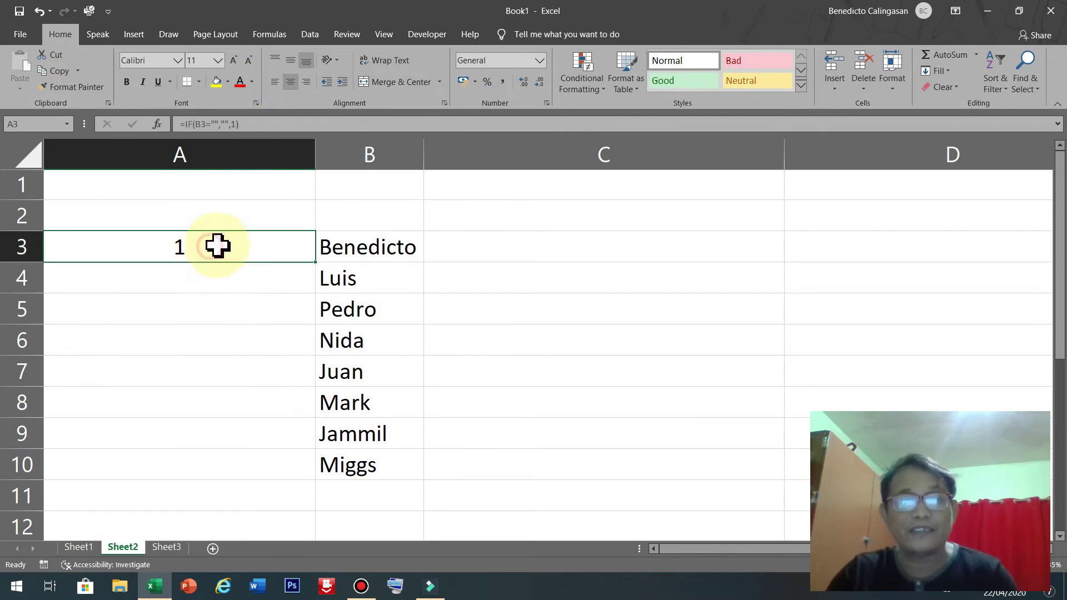
{"action": "left_click", "coordinate": [382, 284]}
Enter =IF(B4="","",A3+1) in A4 so it shows 2 beside Luis.
{"action": "left_click", "coordinate": [253, 281]}
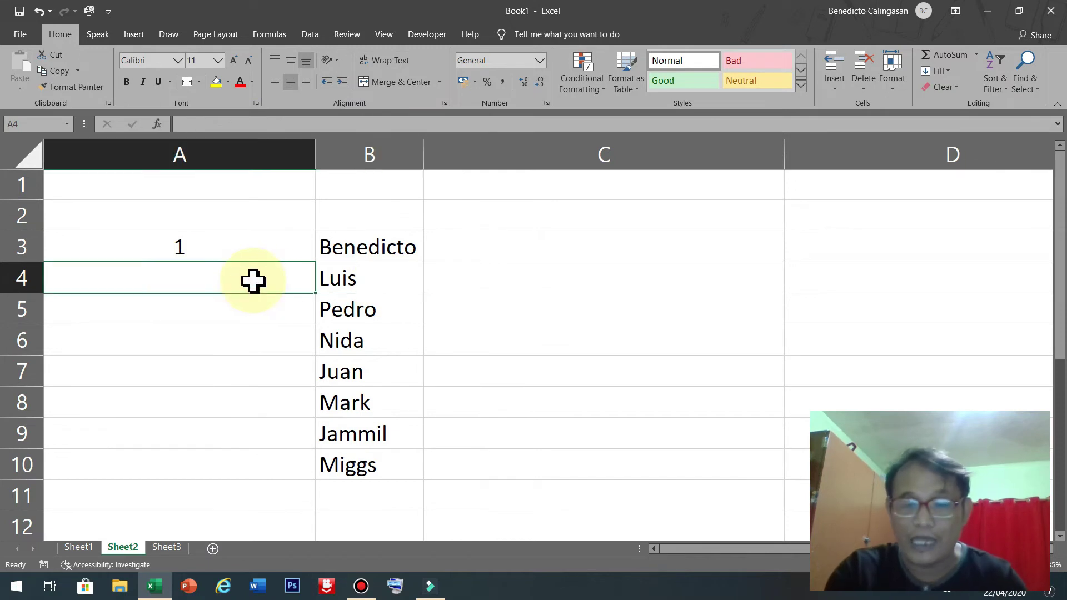
{"action": "type", "text": "=I"}
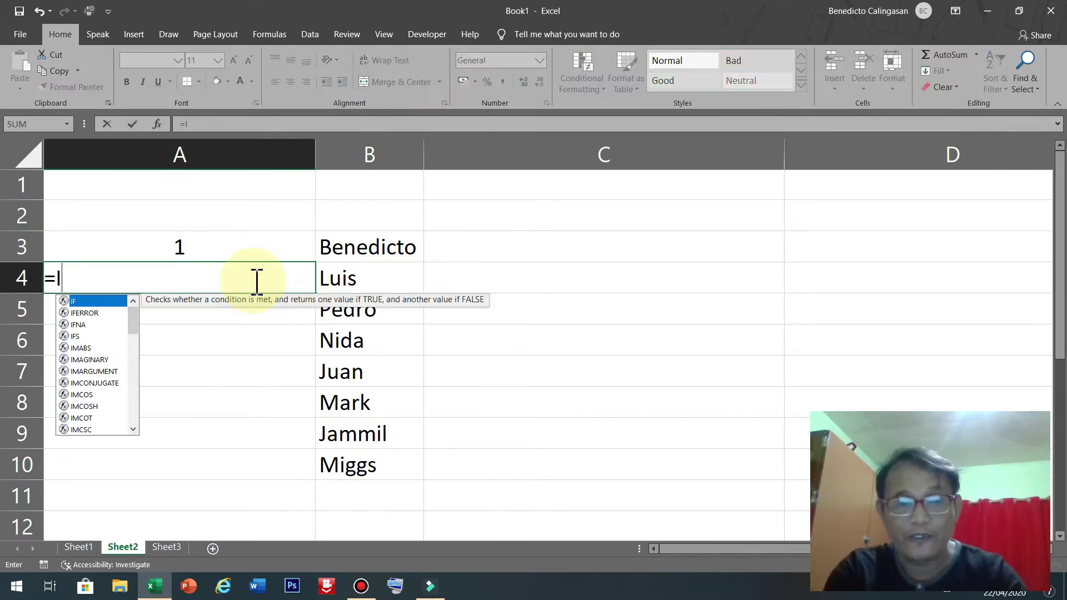
{"action": "type", "text": "F("}
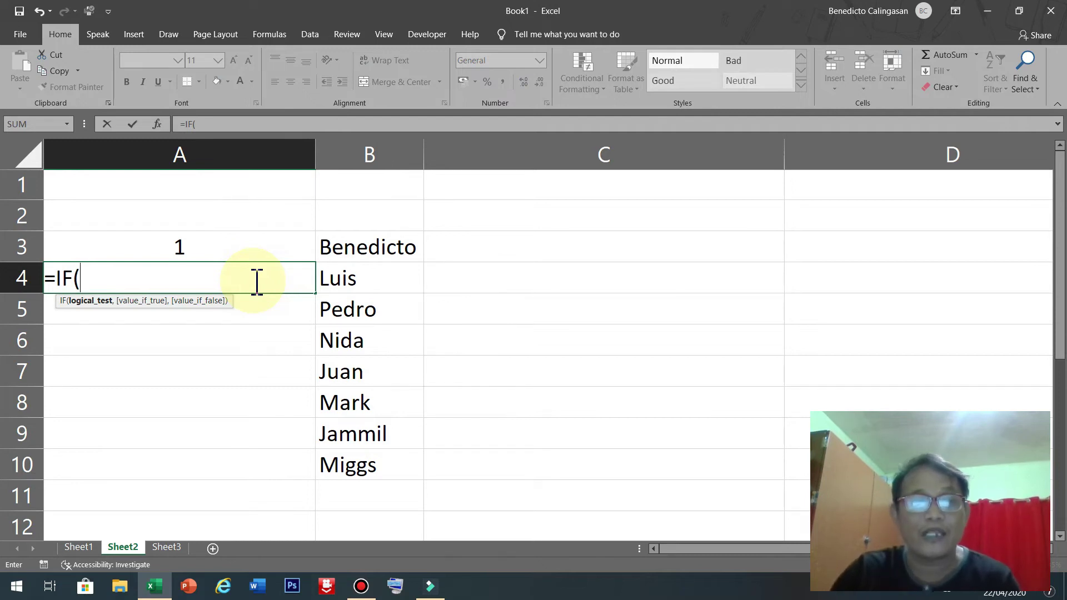
{"action": "left_click", "coordinate": [366, 279]}
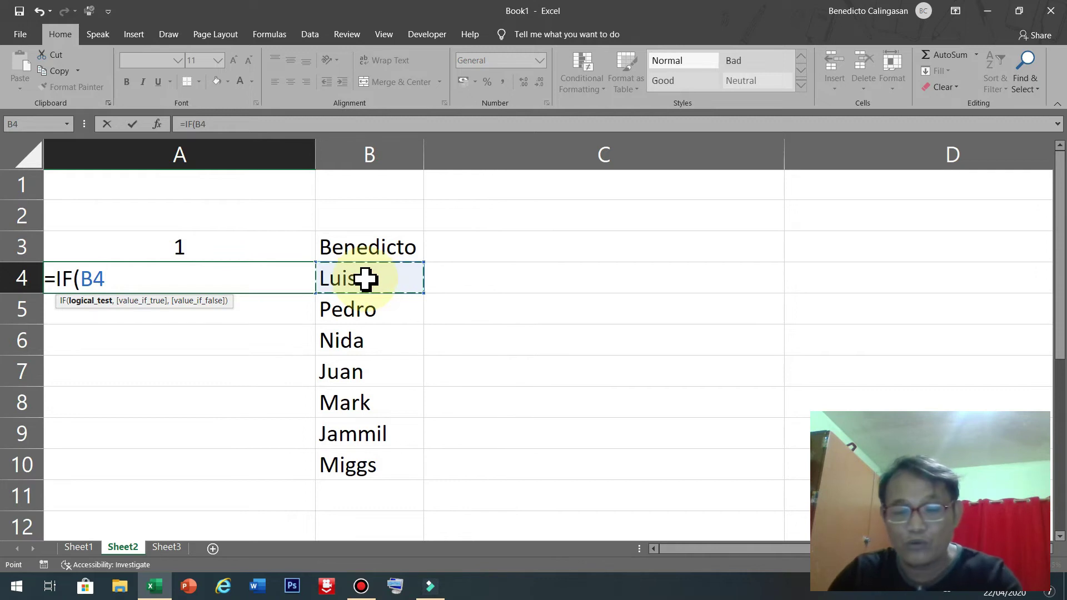
{"action": "type", "text": ","}
{"action": "key", "text": "BackSpace"}
{"action": "type", "text": "+"}
{"action": "key", "text": "BackSpace"}
{"action": "type", "text": "="}
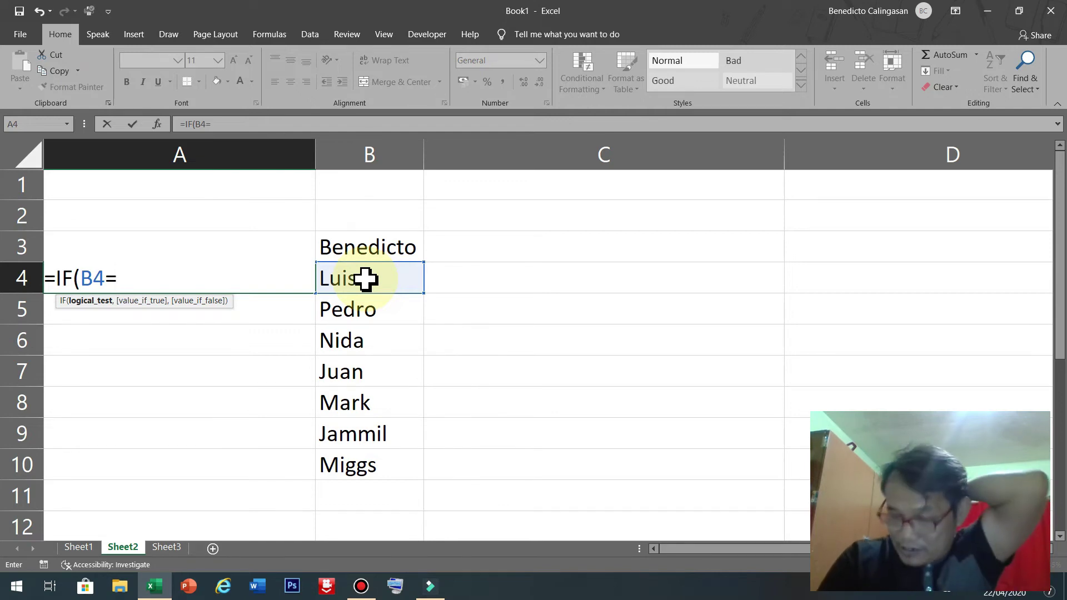
{"action": "type", "text": "\"\""}
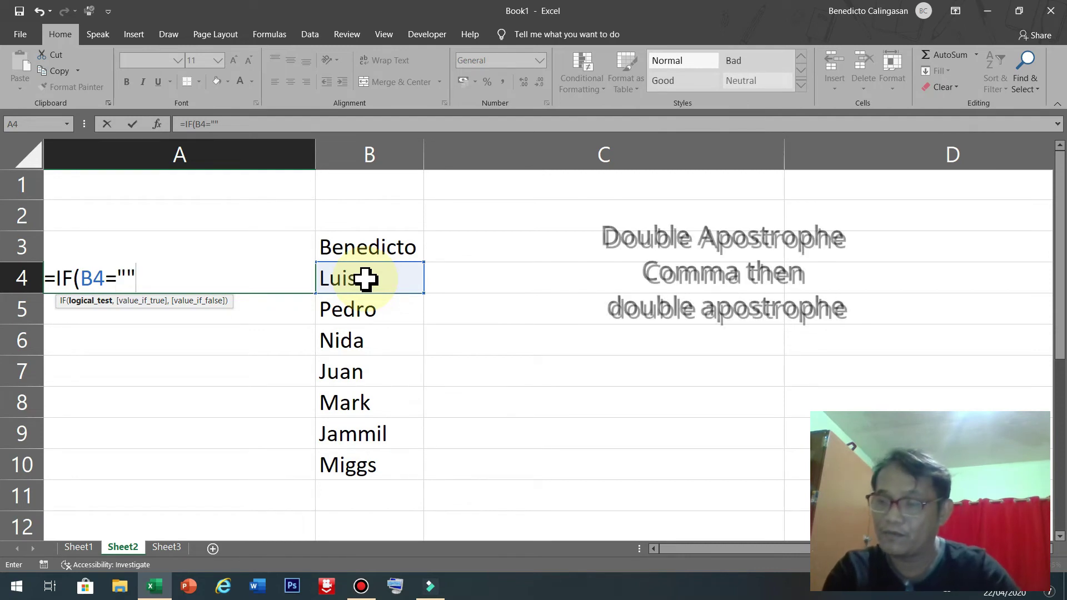
{"action": "type", "text": ",\"\""}
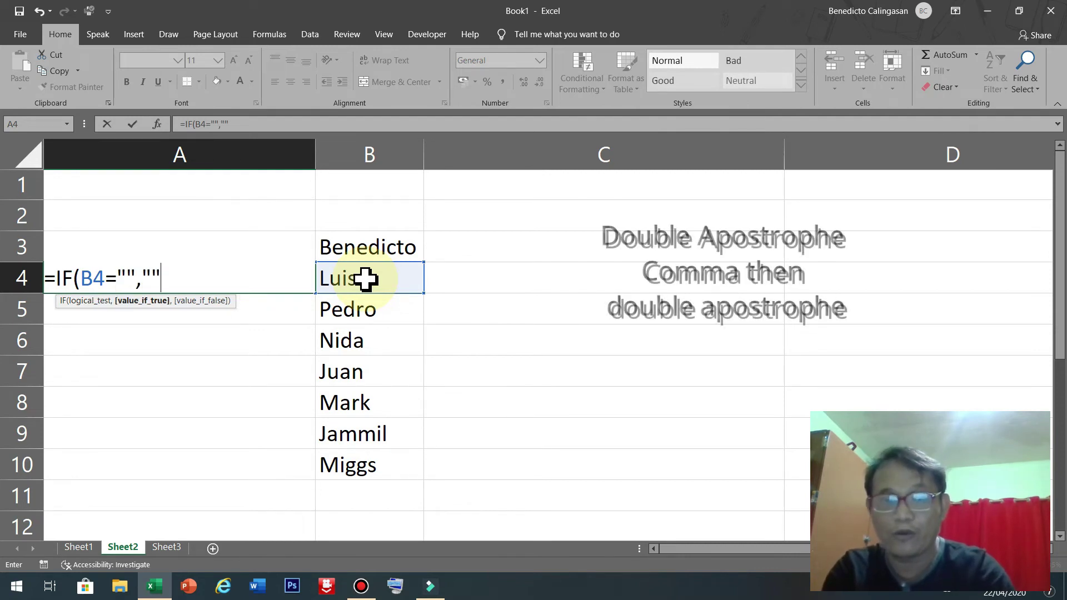
{"action": "type", "text": ","}
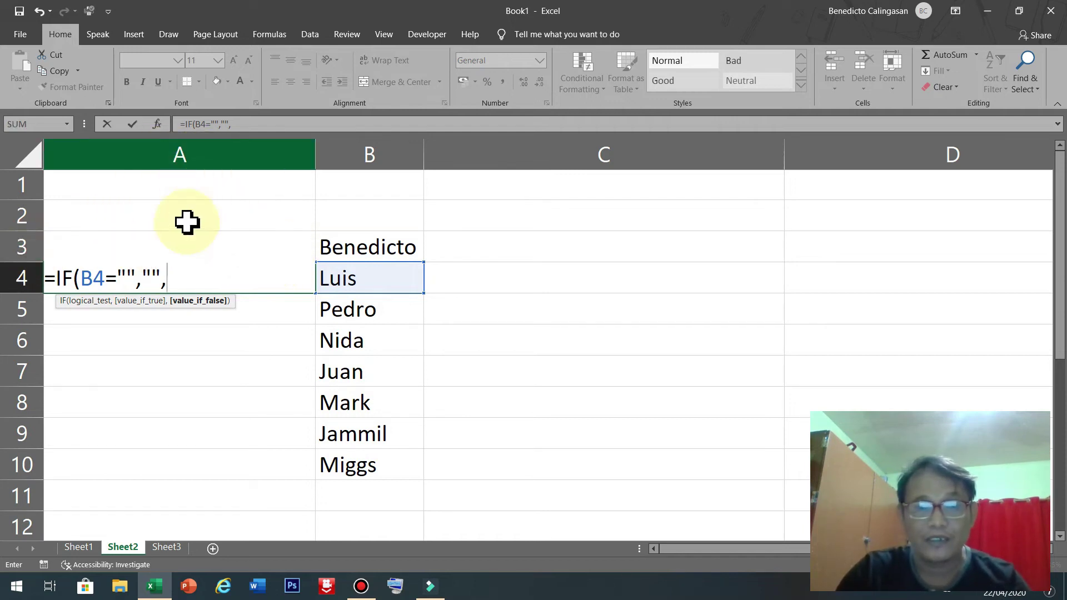
{"action": "type", "text": "A"}
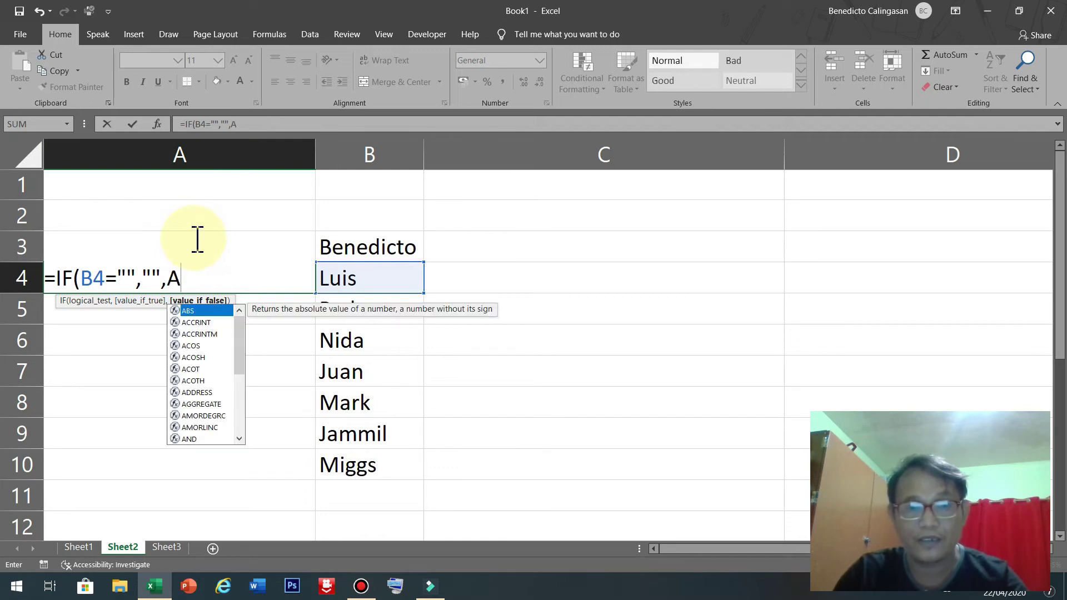
{"action": "type", "text": "3"}
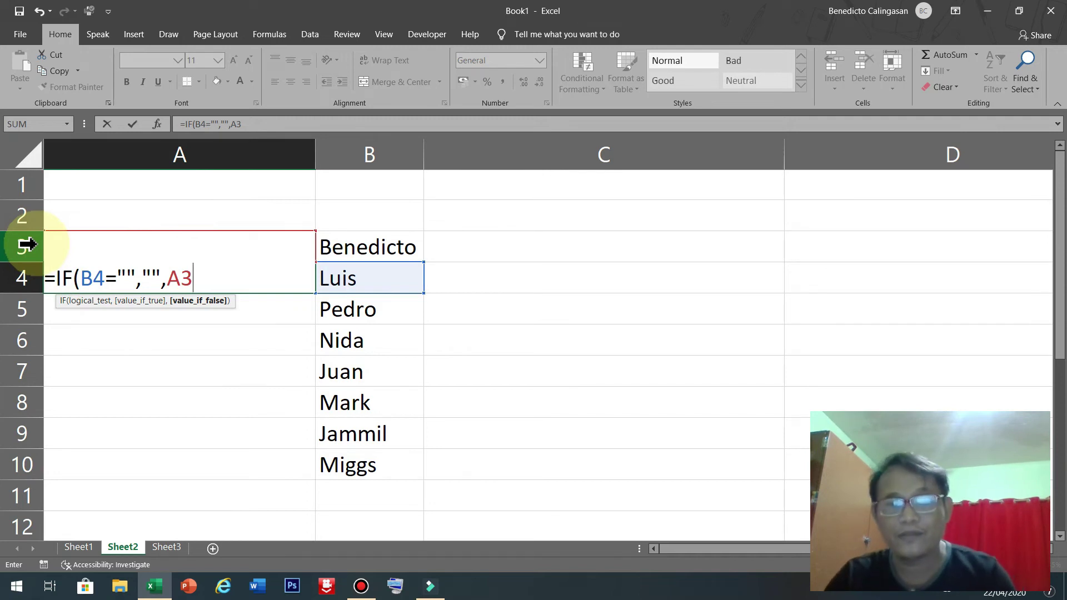
{"action": "type", "text": "="}
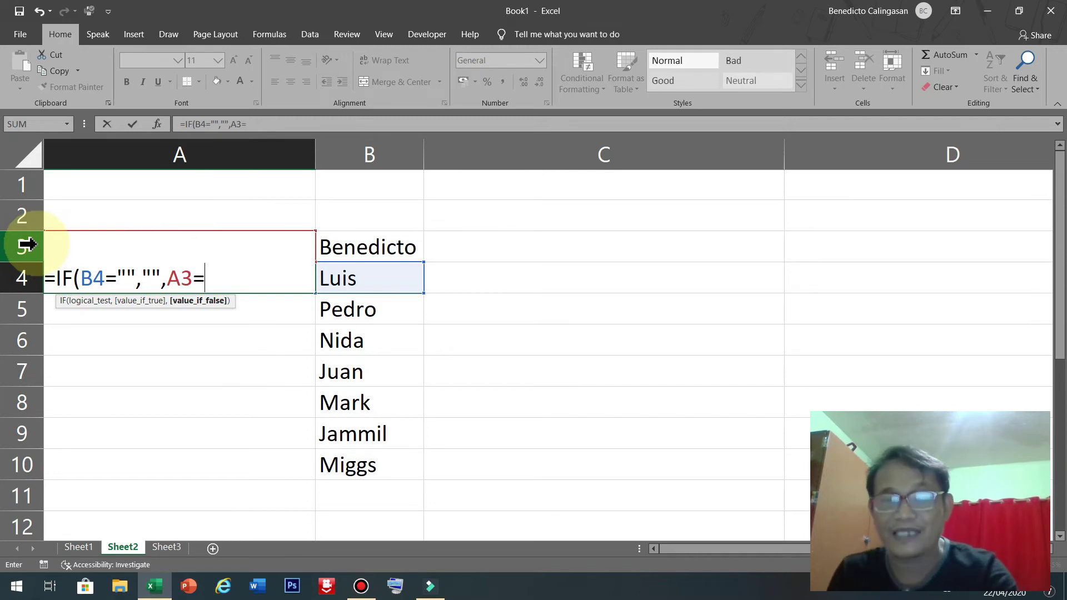
{"action": "key", "text": "BackSpace"}
{"action": "type", "text": "+"}
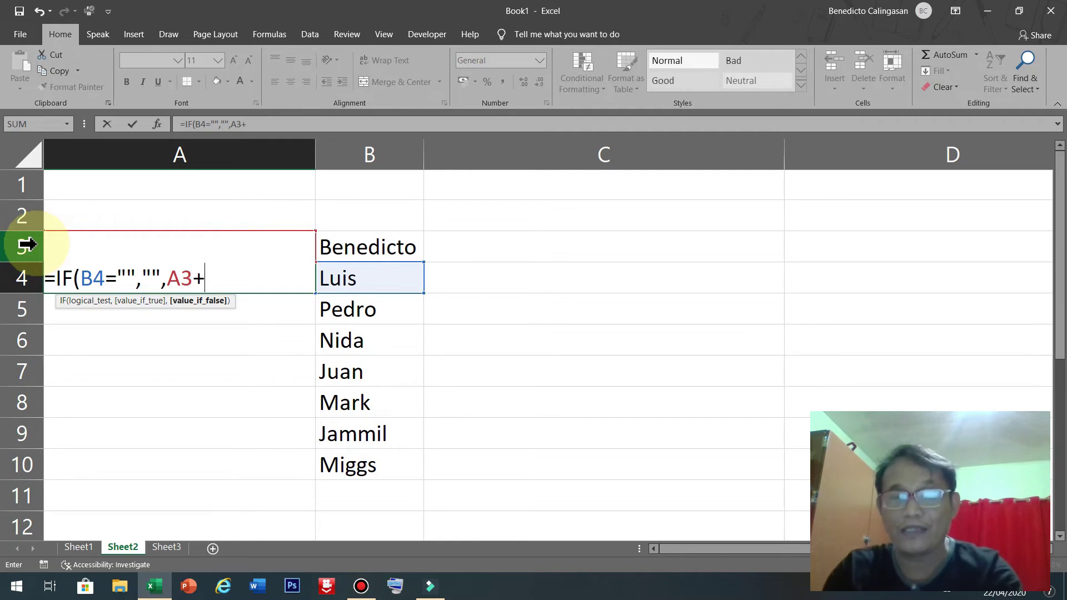
{"action": "type", "text": "1)"}
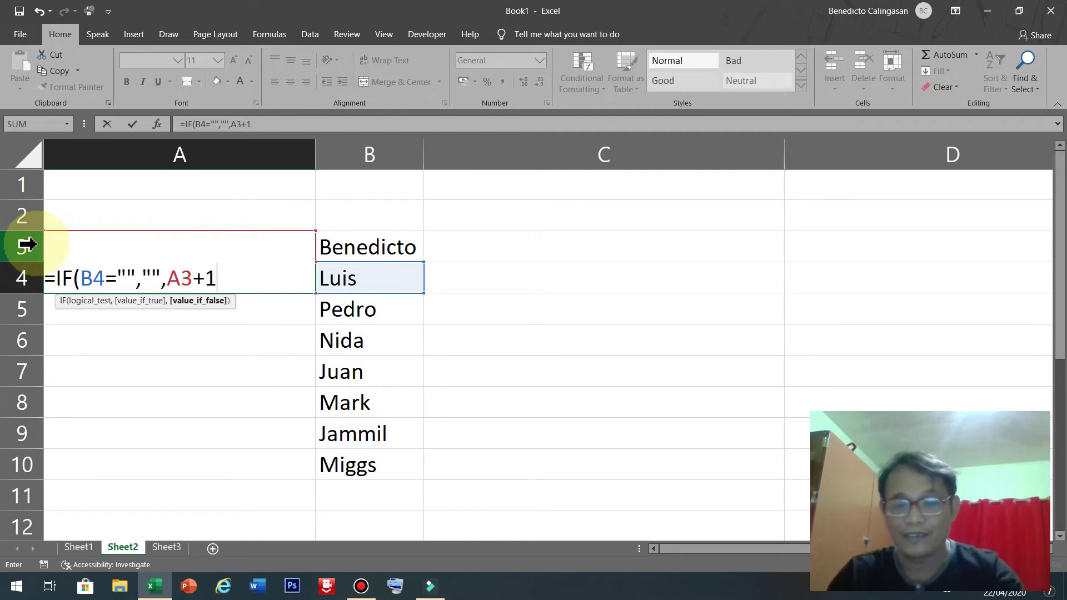
{"action": "key", "text": "Return"}
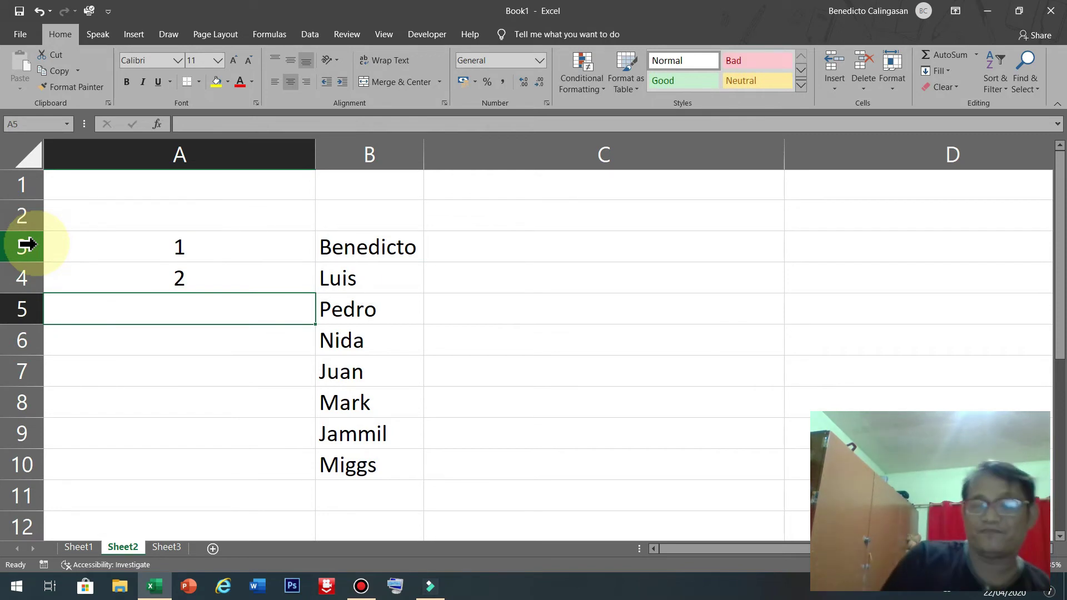
{"action": "double_click", "coordinate": [203, 274]}
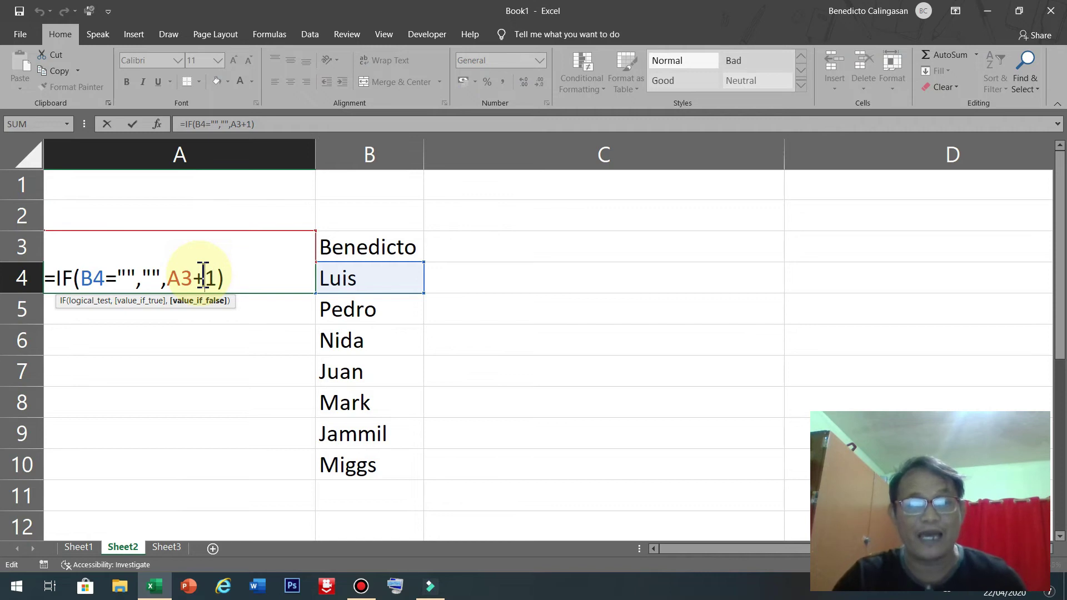
{"action": "key", "text": "Return"}
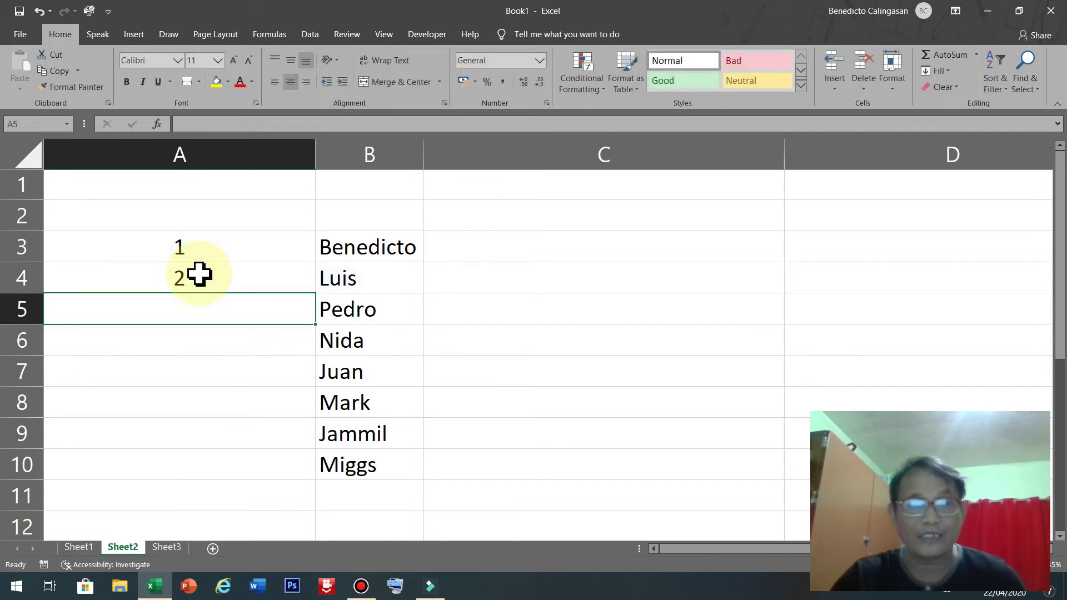
{"action": "double_click", "coordinate": [223, 247]}
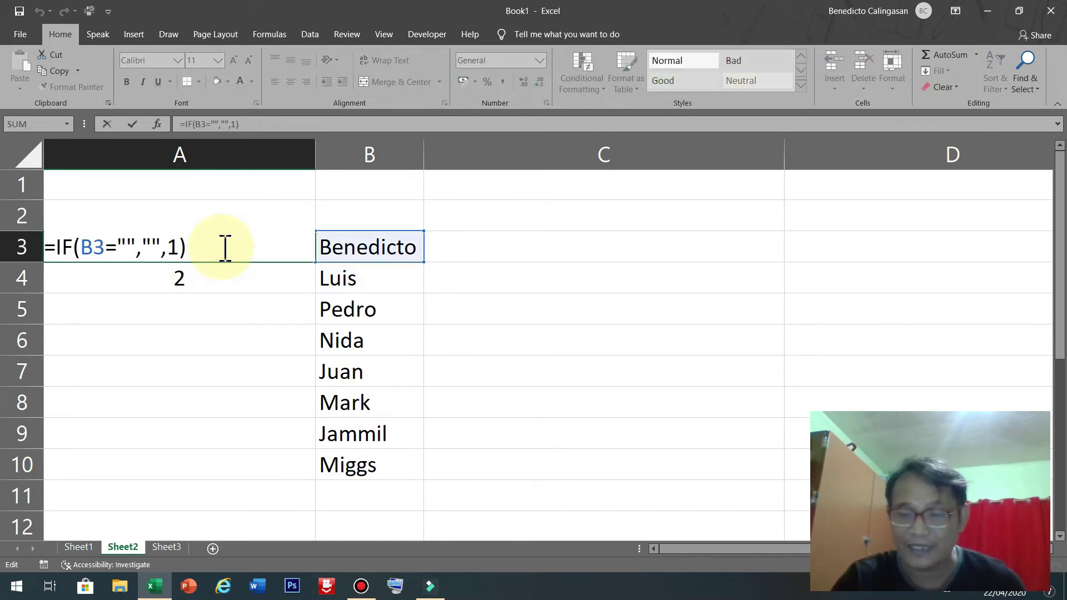
{"action": "key", "text": "Return"}
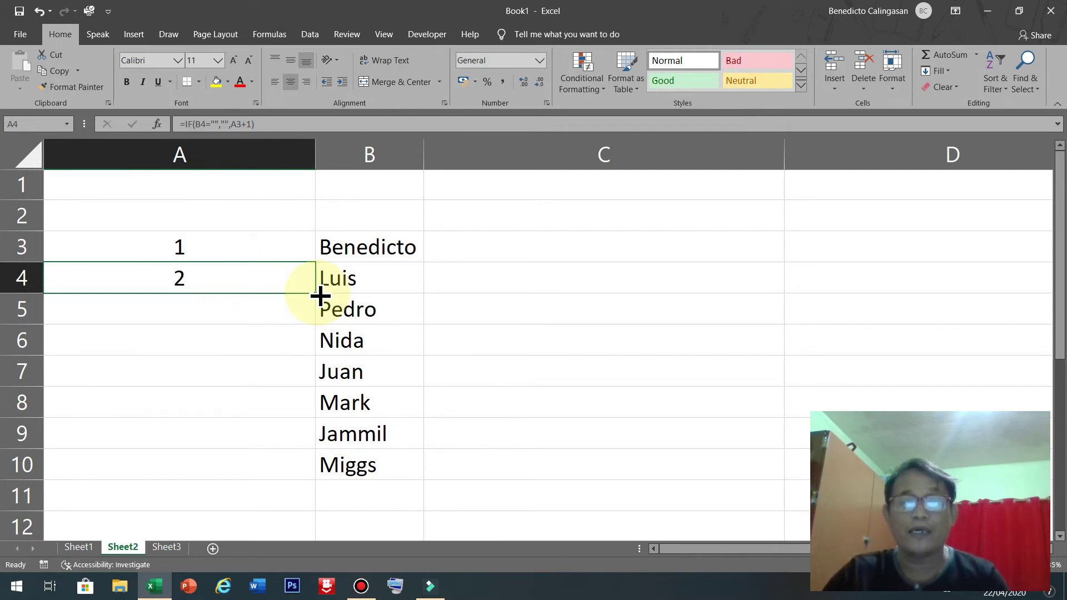
Copy A4's formula down to A10, narrow column A and widen column B.
{"action": "double_click", "coordinate": [315, 293]}
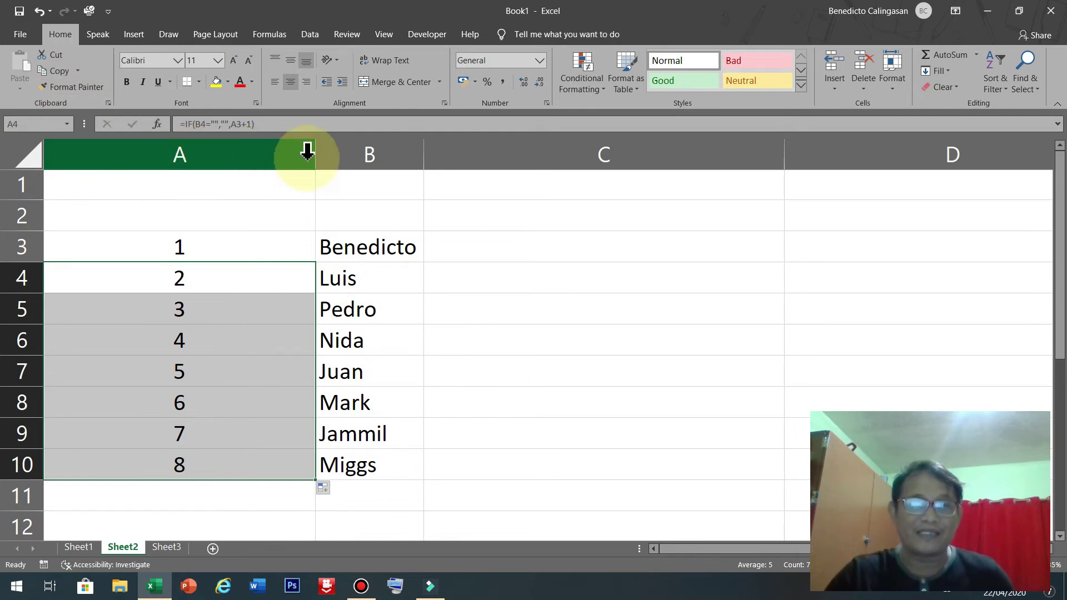
{"action": "left_click_drag", "start_coordinate": [310, 157], "coordinate": [197, 163]}
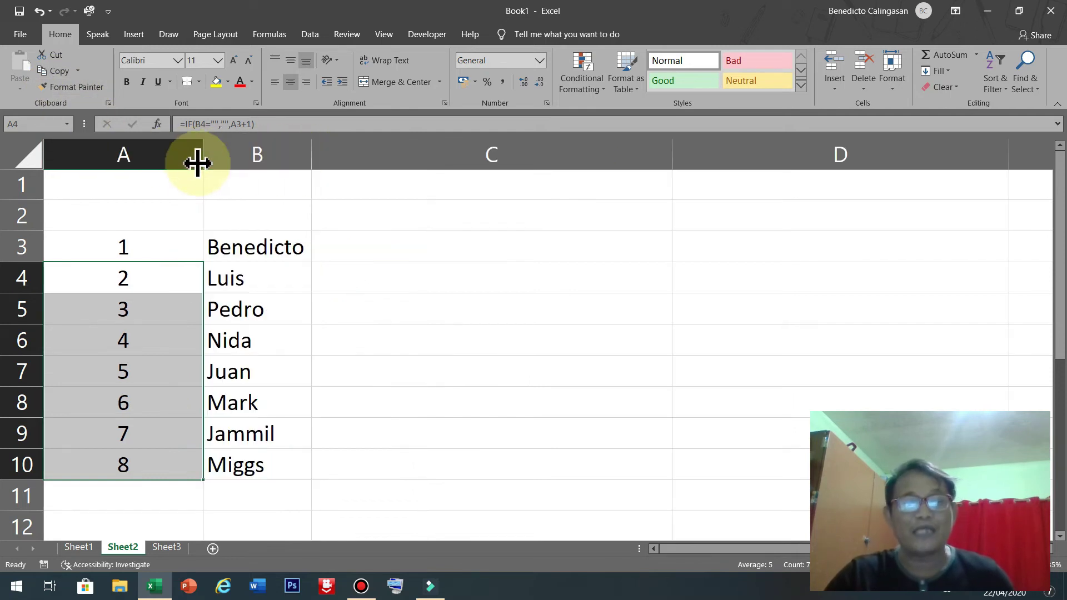
{"action": "left_click_drag", "start_coordinate": [311, 153], "coordinate": [348, 159]}
{"action": "left_click", "coordinate": [284, 466]}
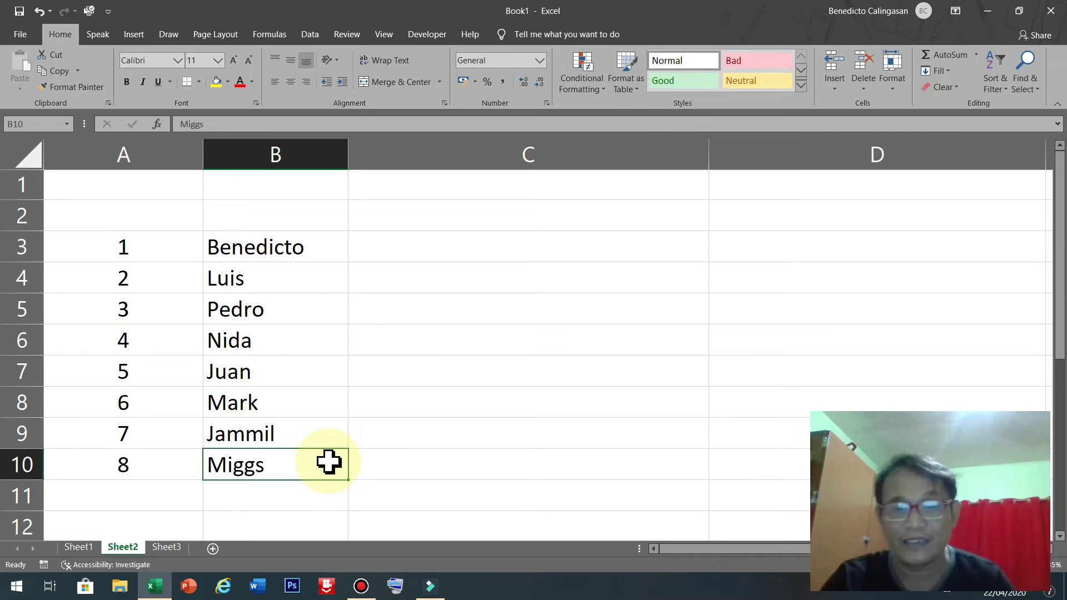
Remove Miggs from B10 and inspect the formula behind A10.
{"action": "left_click", "coordinate": [155, 467]}
{"action": "left_click", "coordinate": [281, 465]}
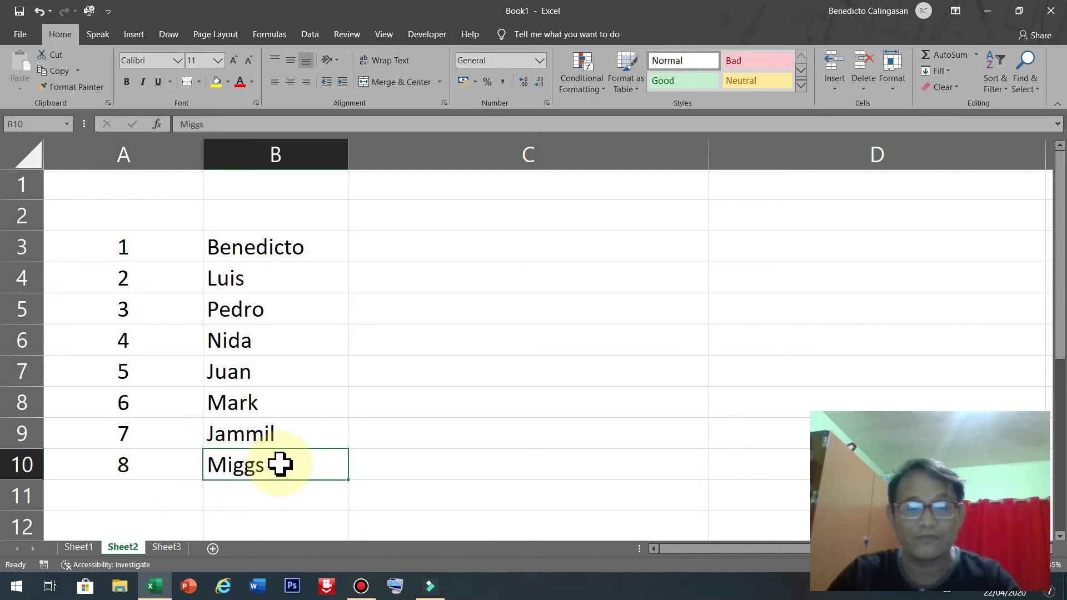
{"action": "left_click", "coordinate": [370, 502]}
{"action": "left_click", "coordinate": [284, 456]}
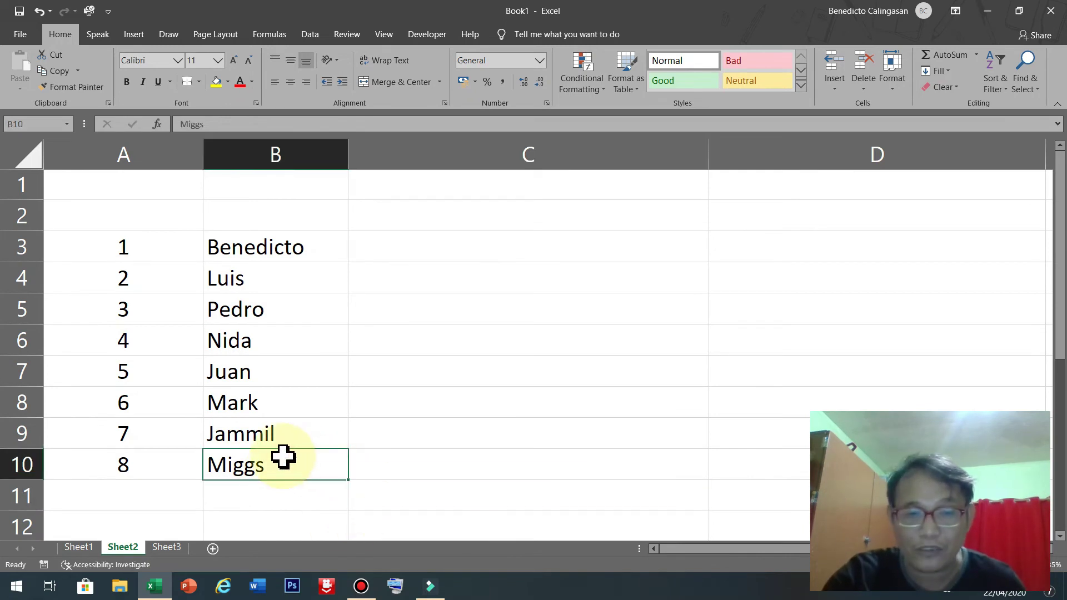
{"action": "key", "text": "ctrl+z"}
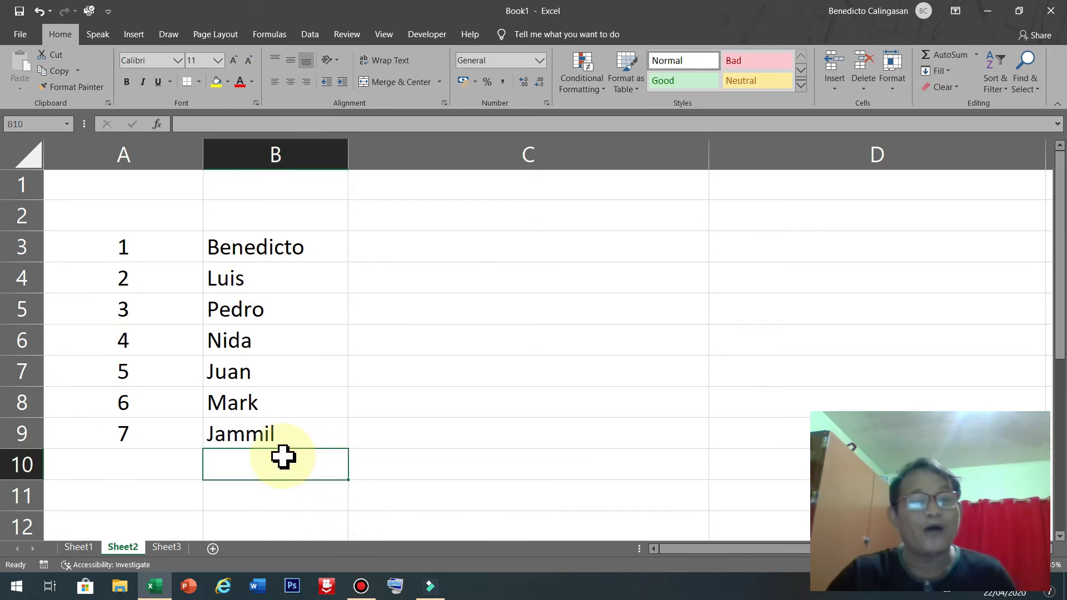
{"action": "left_click", "coordinate": [145, 473]}
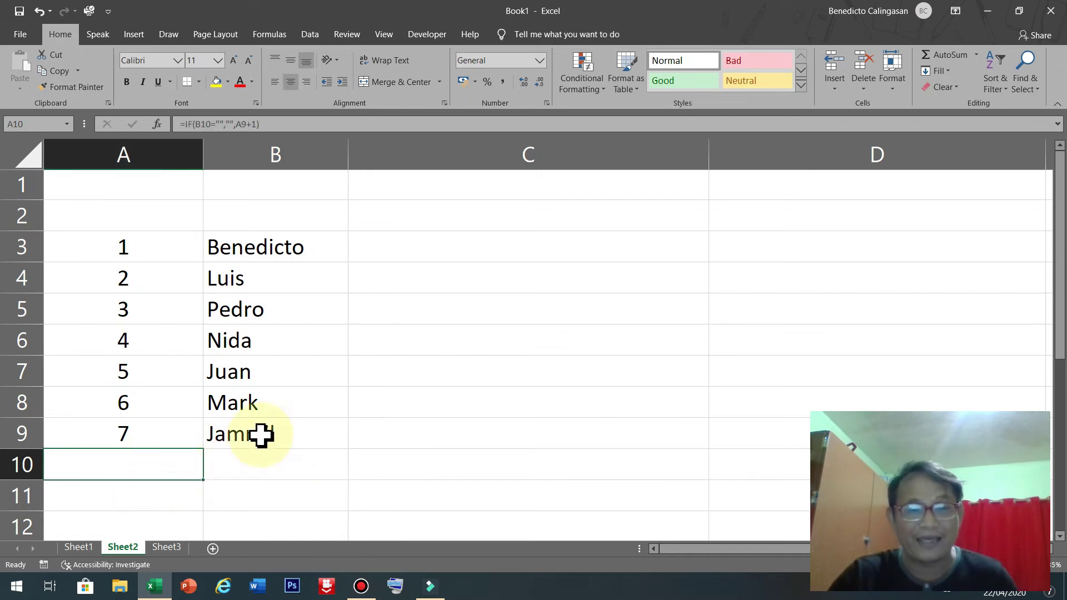
Delete Jammil, Mark and Juan from B9, B8 and B7, checking A9's formula.
{"action": "left_click", "coordinate": [296, 433]}
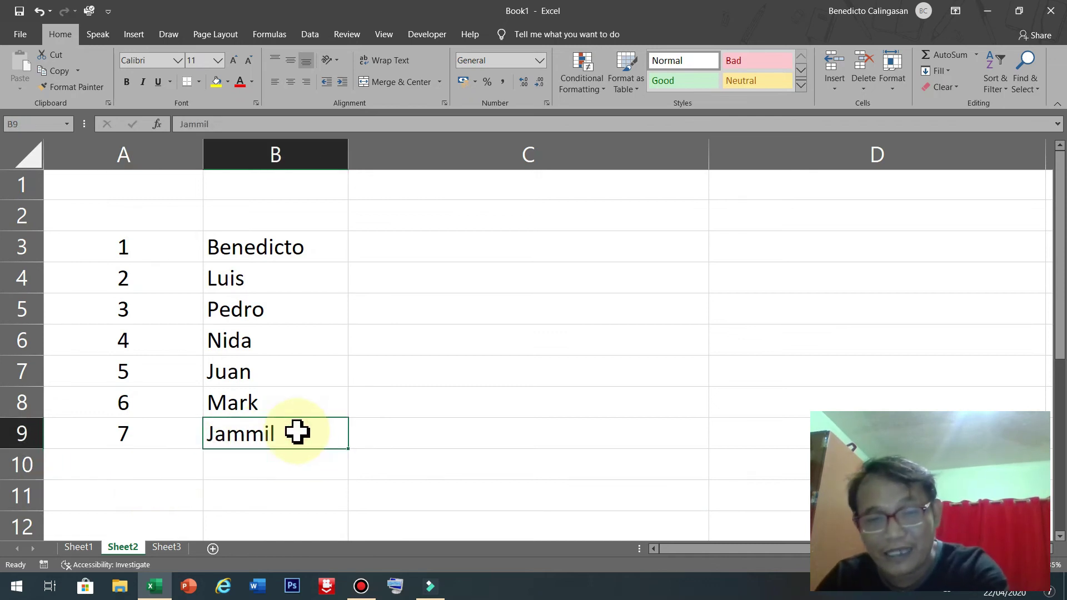
{"action": "key", "text": "Delete"}
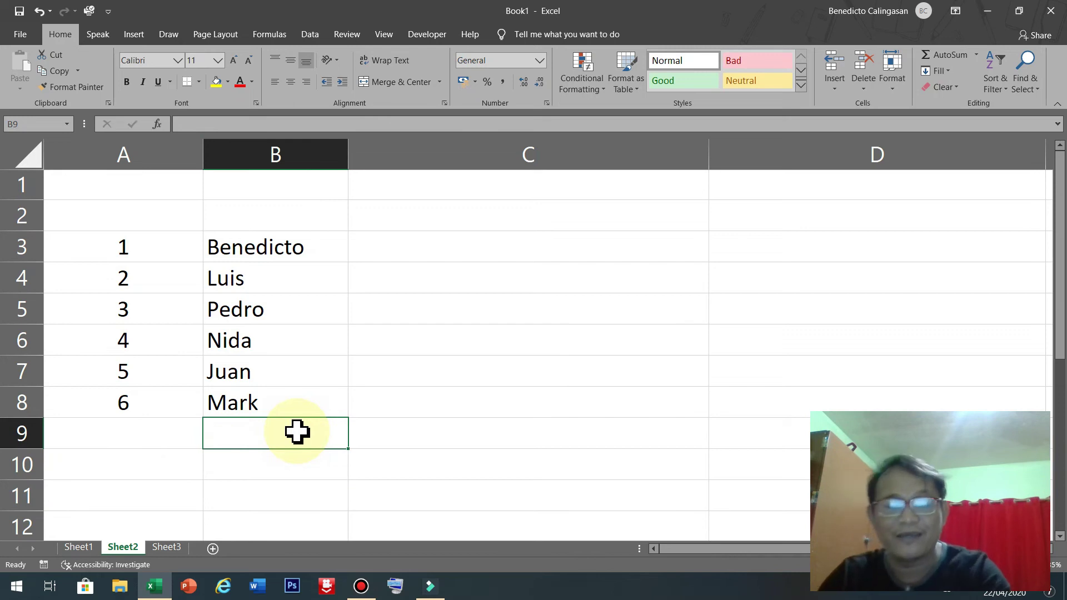
{"action": "left_click", "coordinate": [98, 433]}
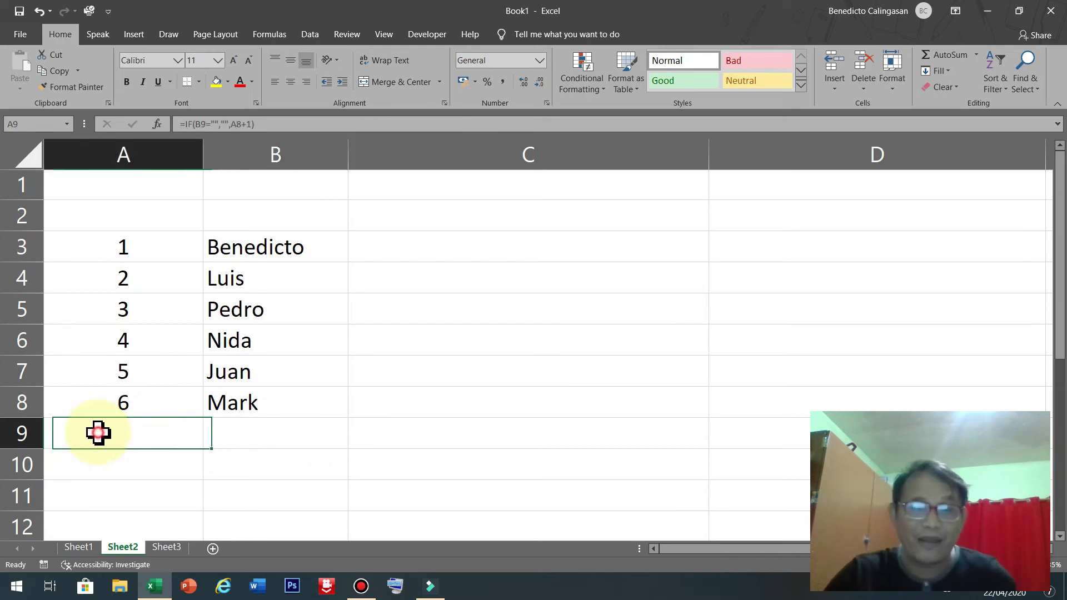
{"action": "left_click", "coordinate": [271, 405]}
{"action": "key", "text": "Delete"}
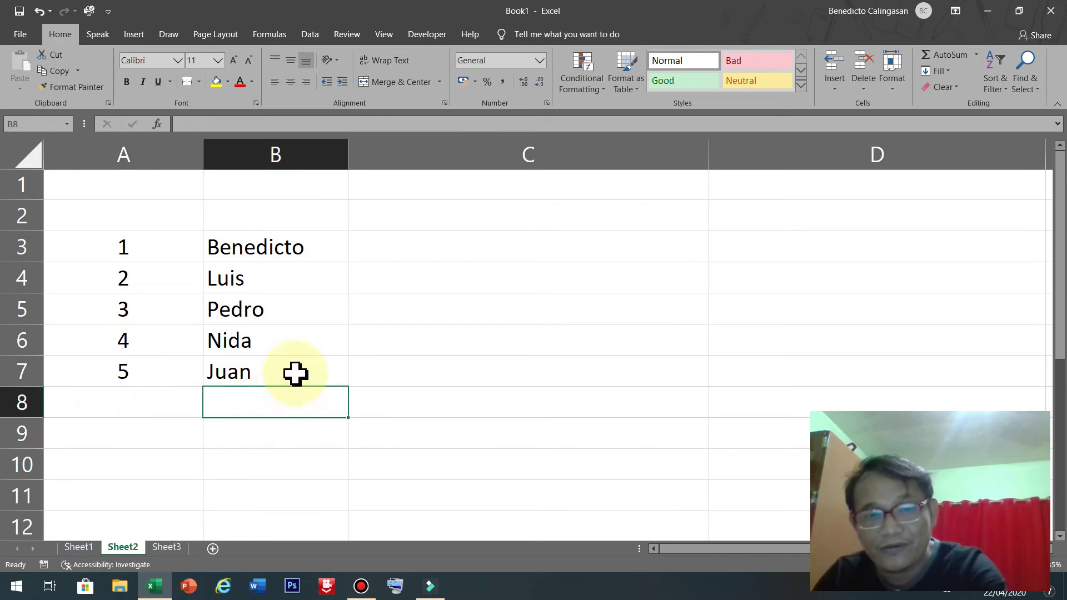
{"action": "left_click", "coordinate": [295, 374]}
{"action": "key", "text": "Delete"}
Delete Nida, Pedro, Luis and Benedicto from B6 up to B3.
{"action": "left_click", "coordinate": [300, 340]}
{"action": "key", "text": "Delete"}
{"action": "left_click", "coordinate": [295, 314]}
{"action": "key", "text": "Delete"}
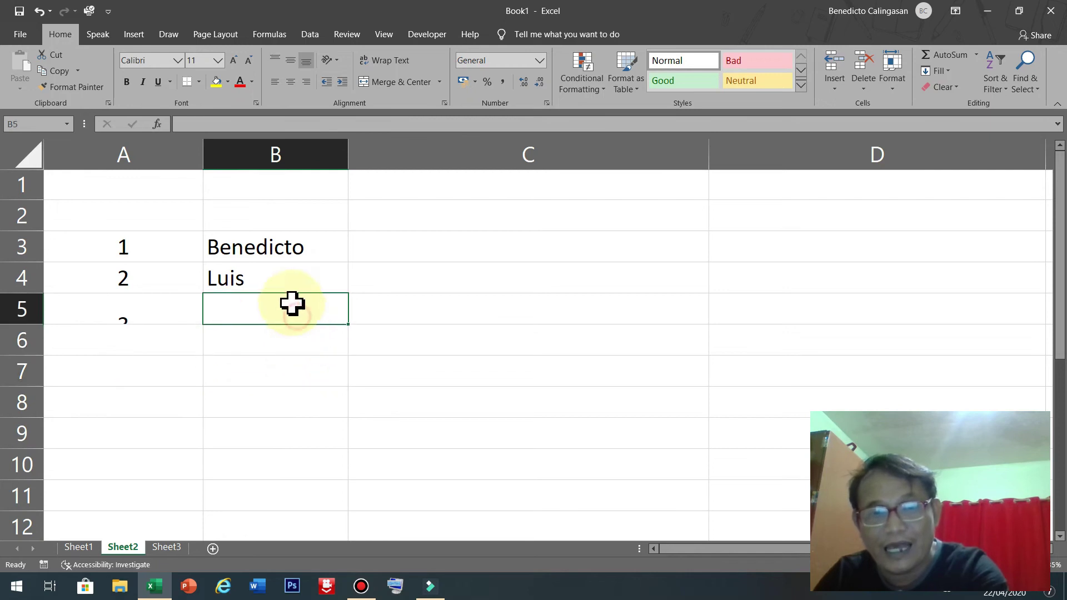
{"action": "left_click", "coordinate": [289, 281]}
{"action": "key", "text": "Delete"}
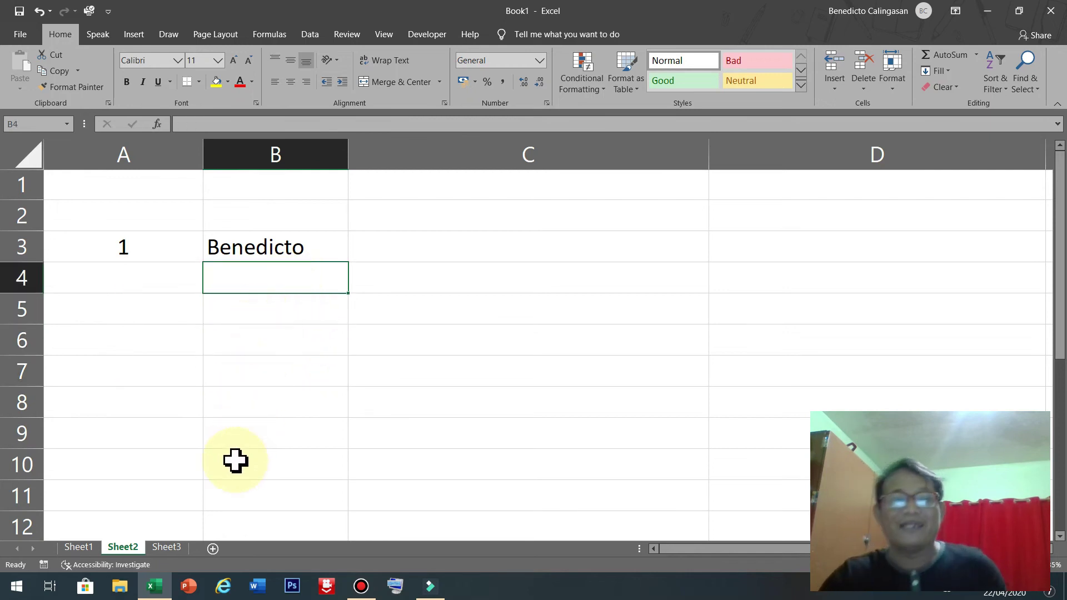
{"action": "left_click", "coordinate": [305, 249]}
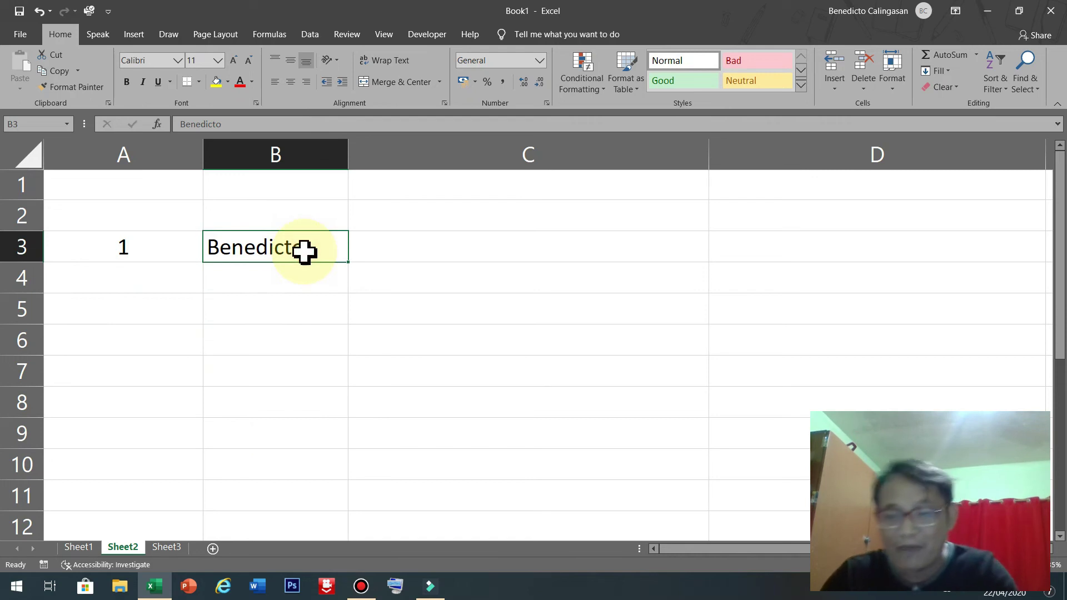
{"action": "key", "text": "Delete"}
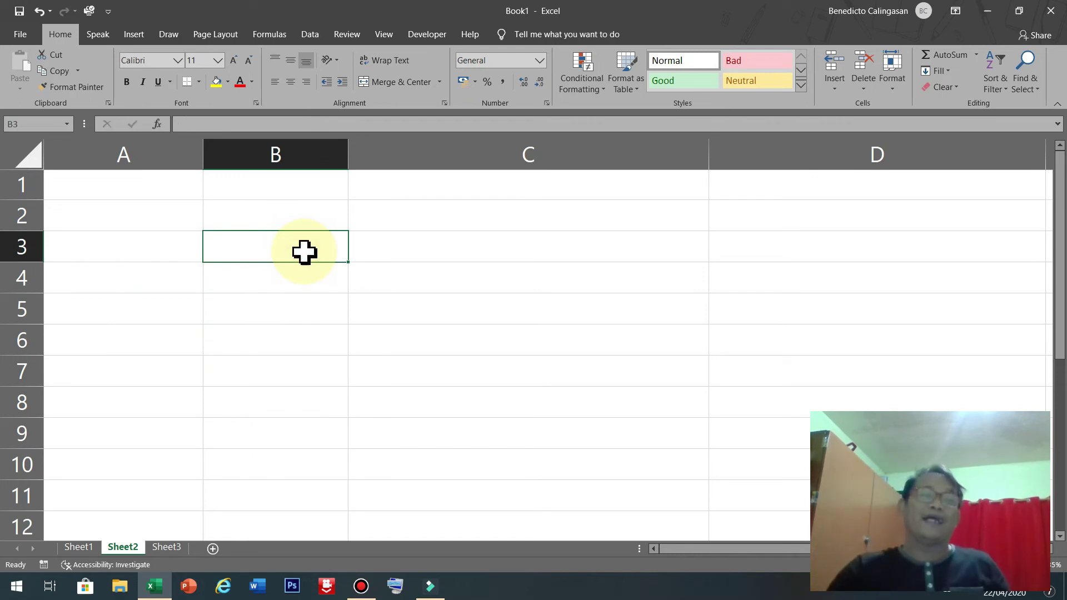
Fill cell A3 with yellow.
{"action": "left_click", "coordinate": [146, 250]}
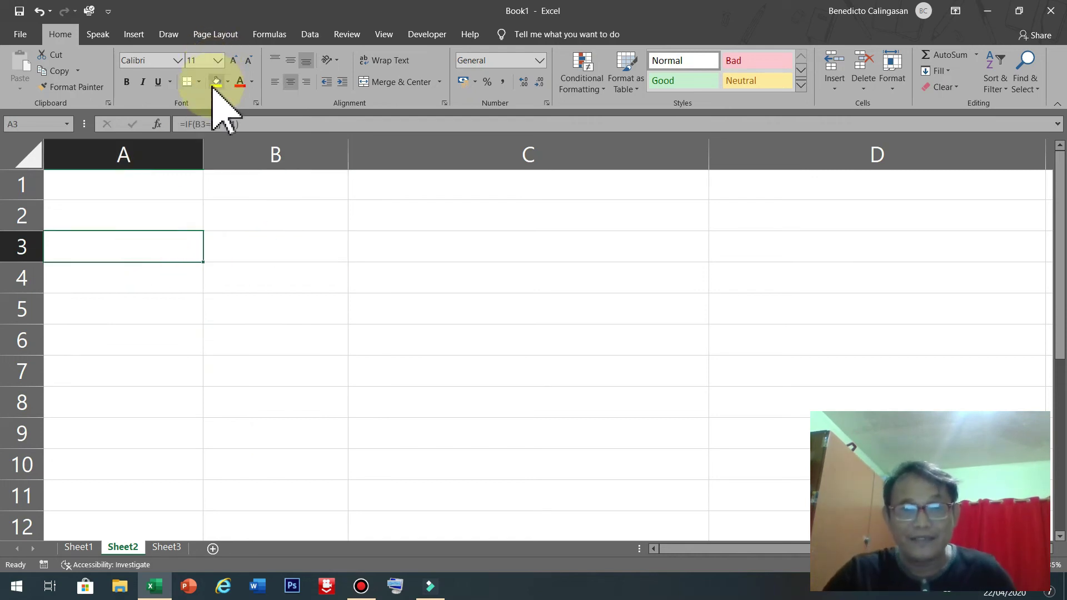
{"action": "left_click", "coordinate": [214, 84]}
{"action": "left_click", "coordinate": [283, 334]}
Enter PEDRO as the new name in B3.
{"action": "left_click", "coordinate": [279, 244]}
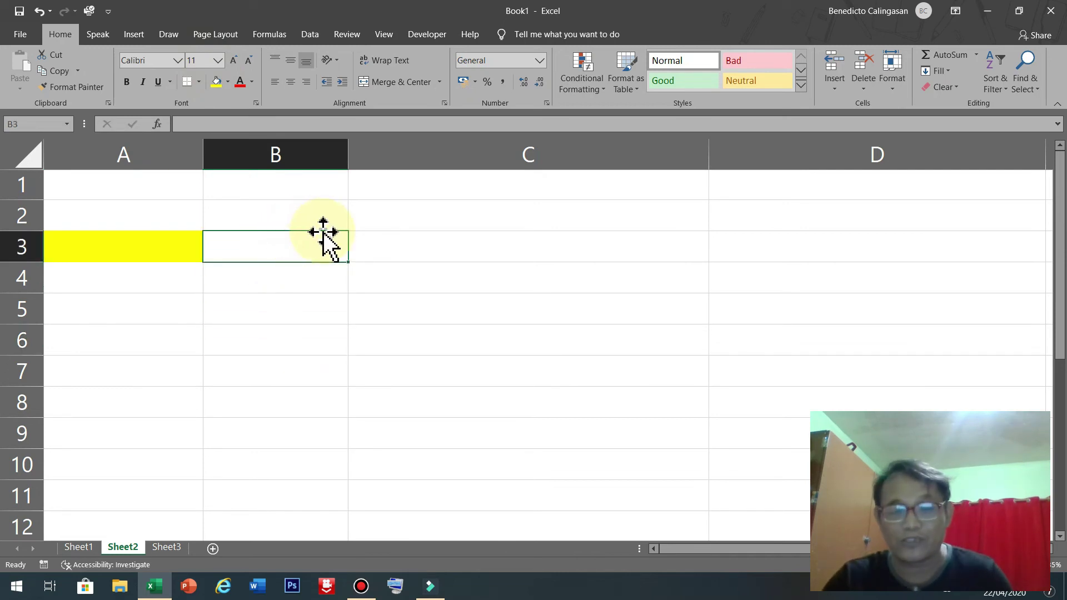
{"action": "type", "text": "PR"}
{"action": "key", "text": "BackSpace"}
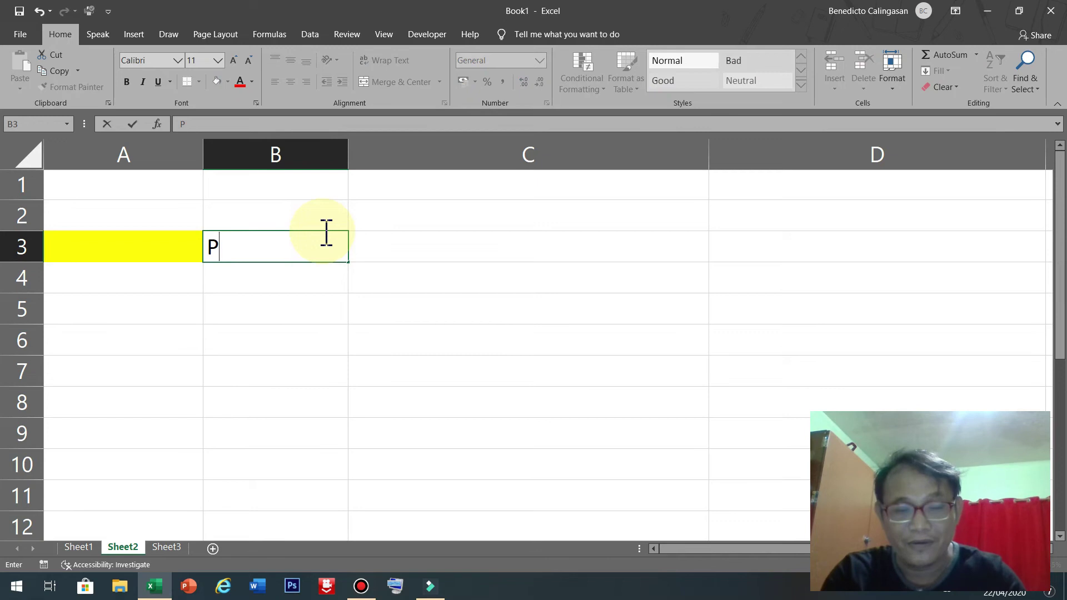
{"action": "type", "text": "EDRO"}
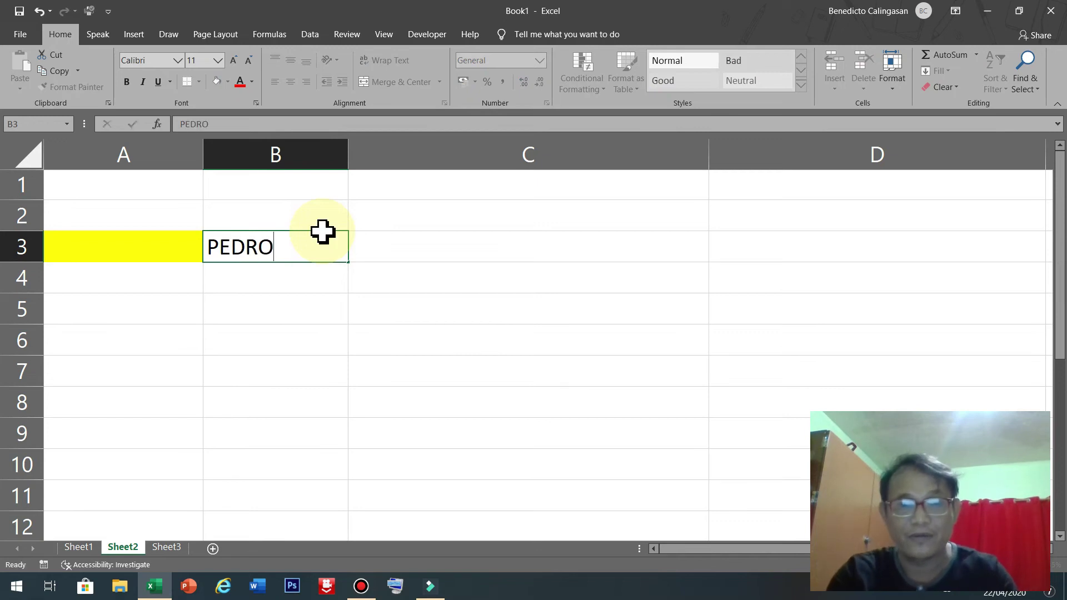
{"action": "key", "text": "Return"}
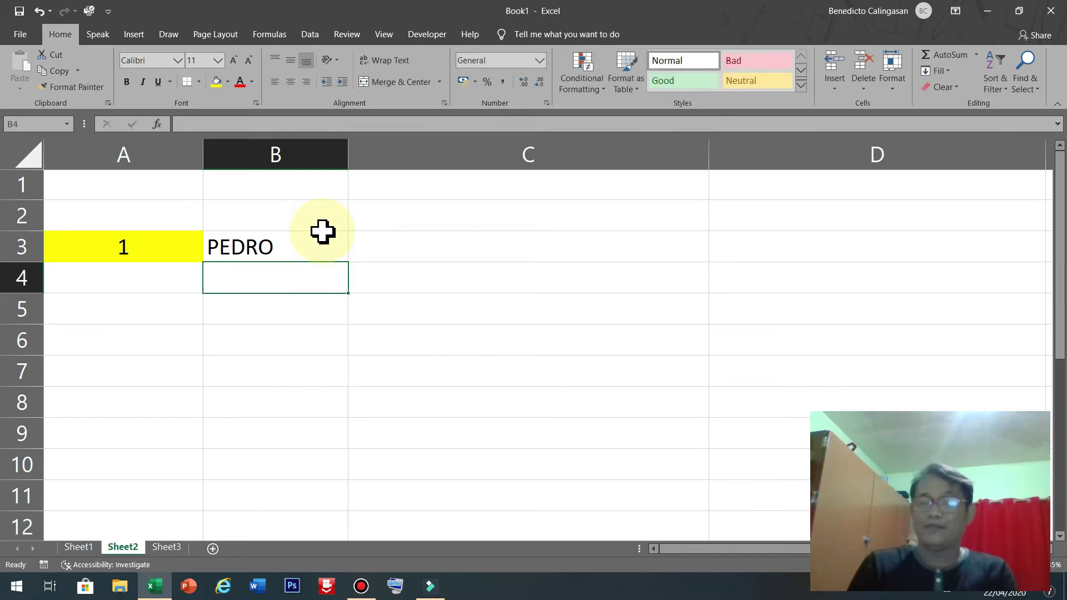
Enter Juana in B4 and Mabel in B5.
{"action": "type", "text": "jUANA"}
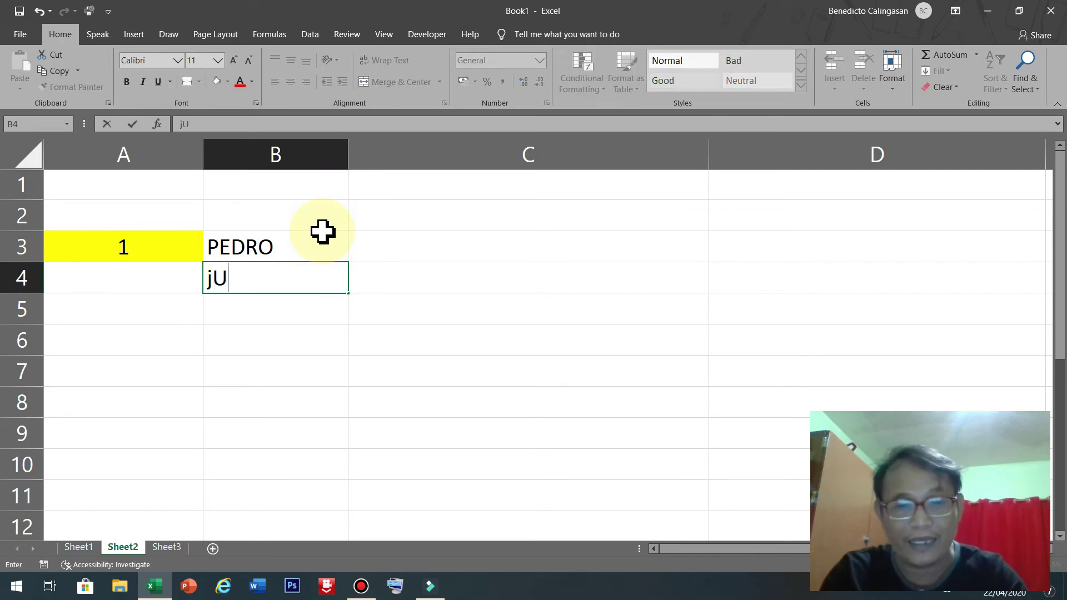
{"action": "key", "text": "BackSpace"}
{"action": "key", "text": "BackSpace"}
{"action": "key", "text": "BackSpace"}
{"action": "key", "text": "BackSpace"}
{"action": "key", "text": "BackSpace"}
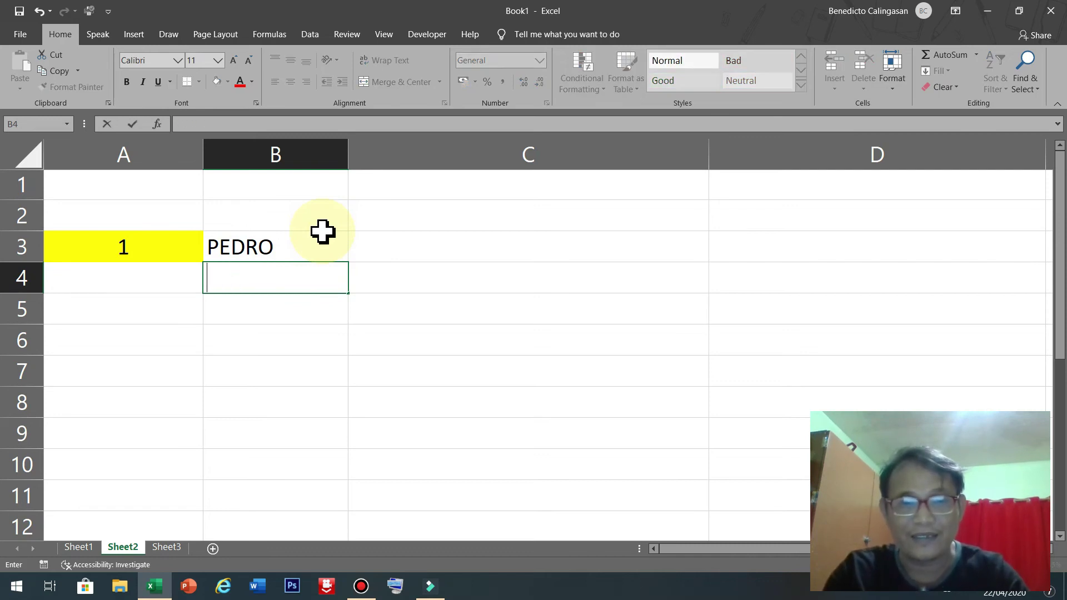
{"action": "type", "text": "jUANA"}
{"action": "key", "text": "BackSpace"}
{"action": "key", "text": "BackSpace"}
{"action": "key", "text": "BackSpace"}
{"action": "key", "text": "BackSpace"}
{"action": "key", "text": "BackSpace"}
{"action": "type", "text": "J"}
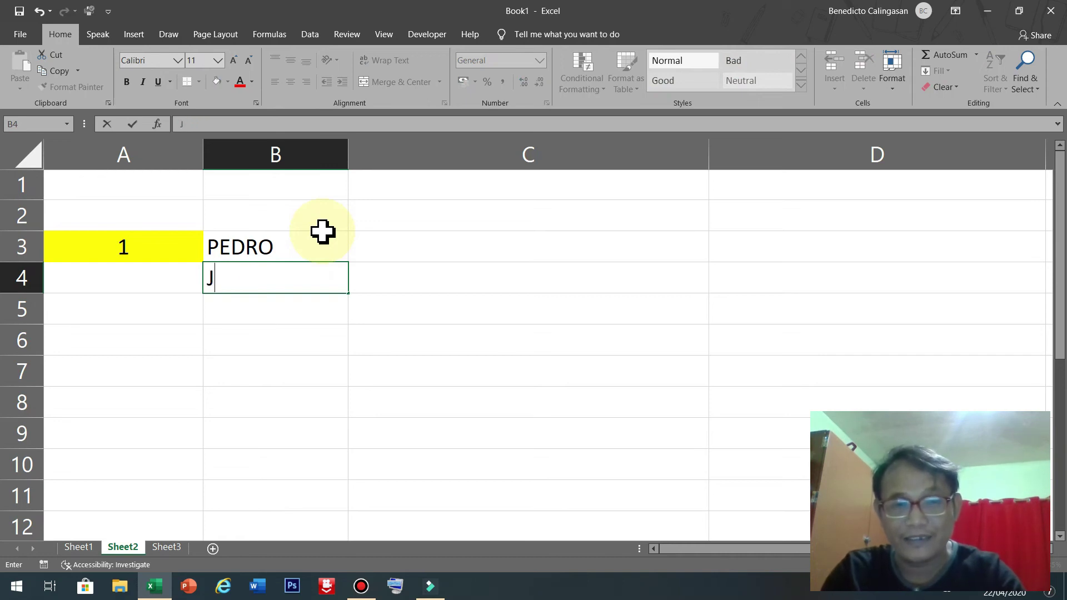
{"action": "type", "text": "uan"}
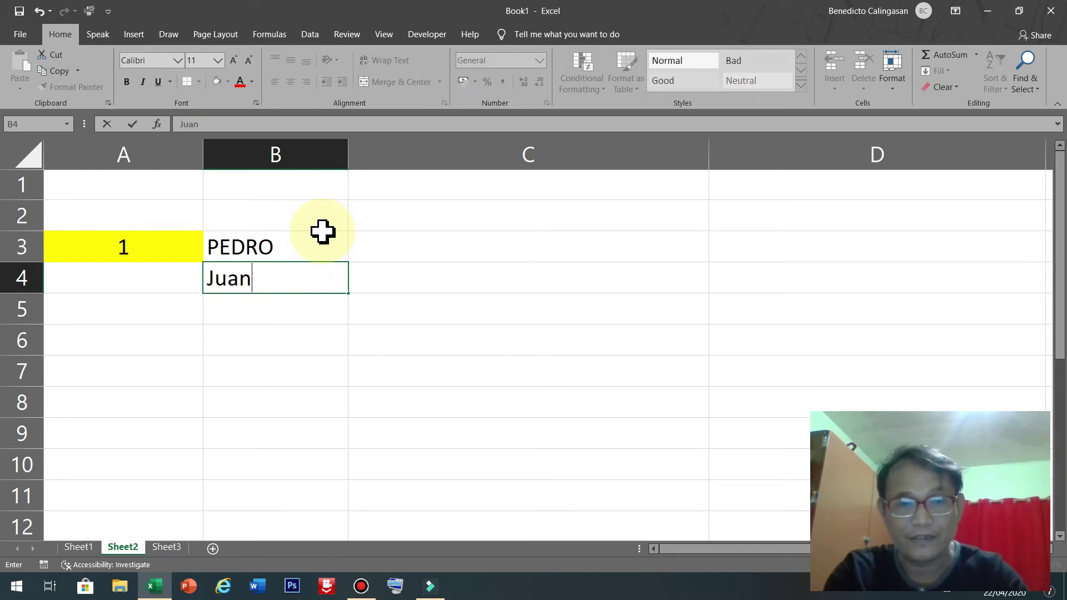
{"action": "type", "text": "a"}
{"action": "key", "text": "Return"}
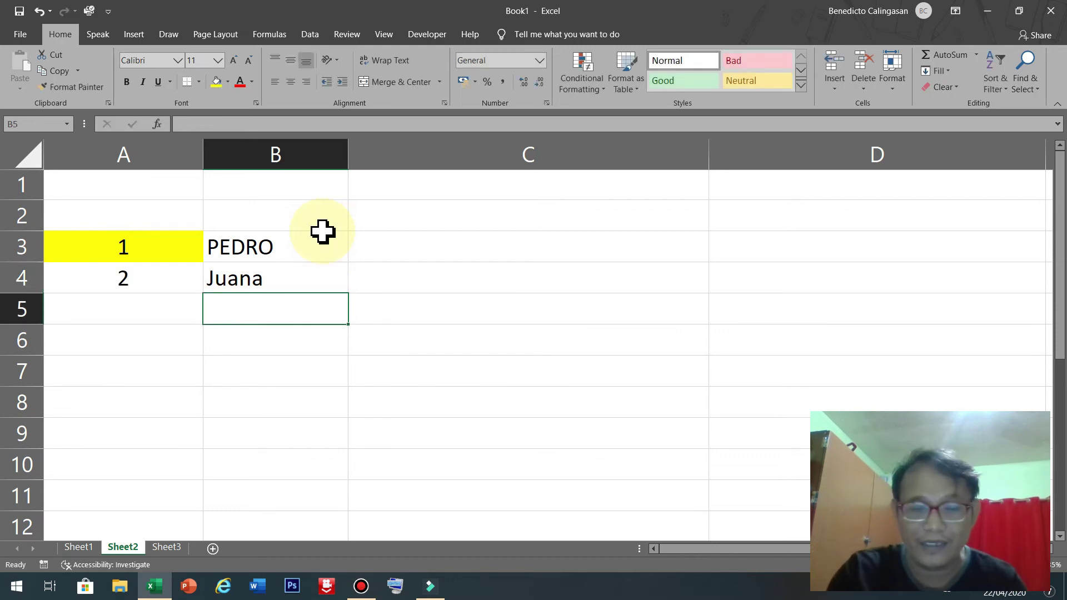
{"action": "type", "text": "Mabel"}
{"action": "key", "text": "Return"}
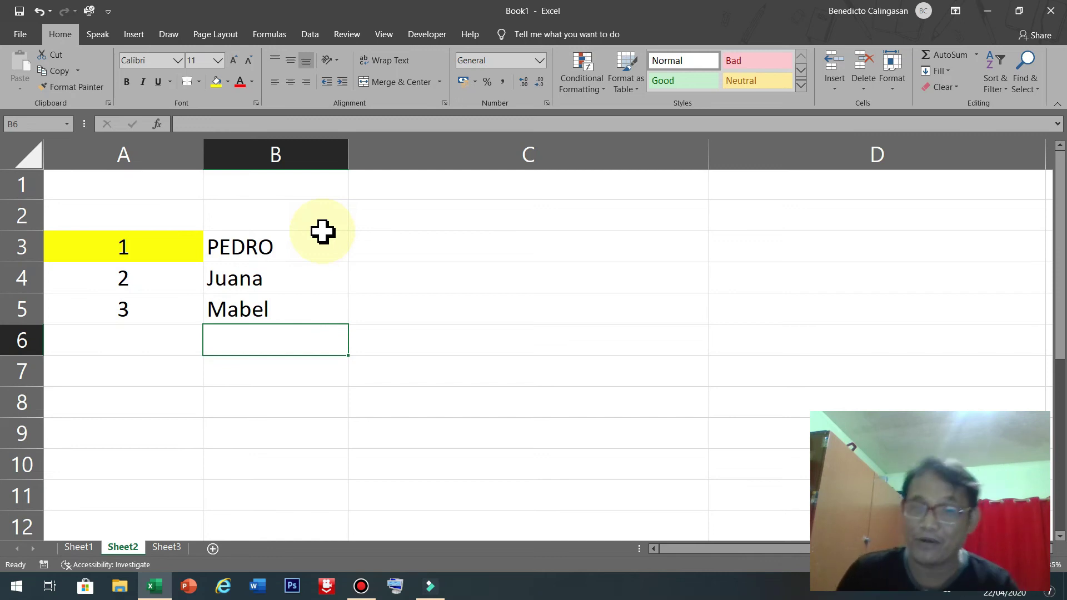
Enter Rina in B6 and Dondon in B7.
{"action": "left_click_drag", "start_coordinate": [160, 245], "coordinate": [149, 449]}
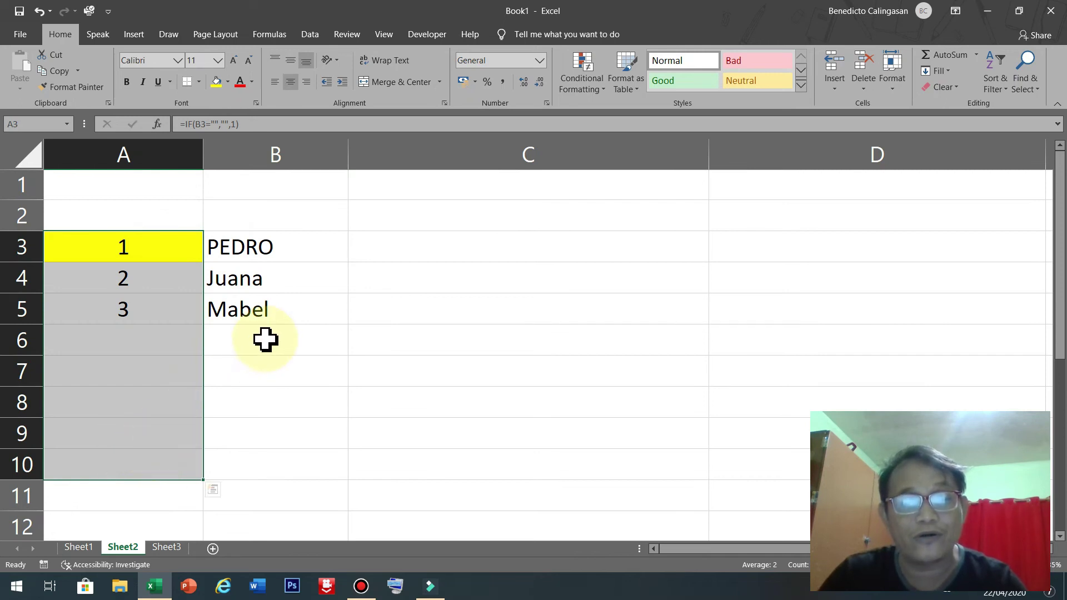
{"action": "left_click", "coordinate": [266, 339]}
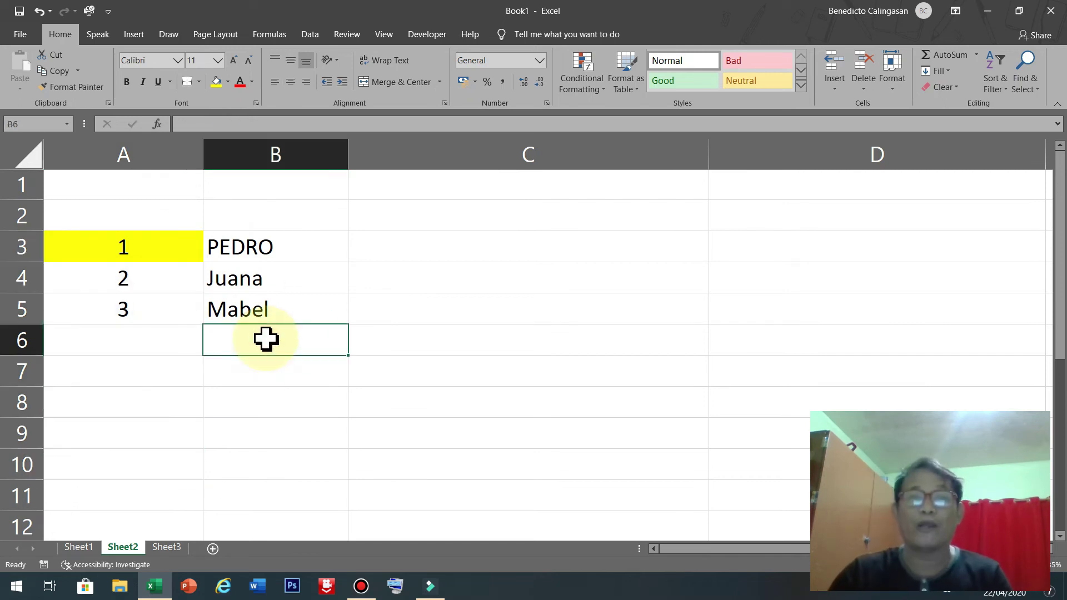
{"action": "key", "text": "Up"}
{"action": "left_click", "coordinate": [280, 345]}
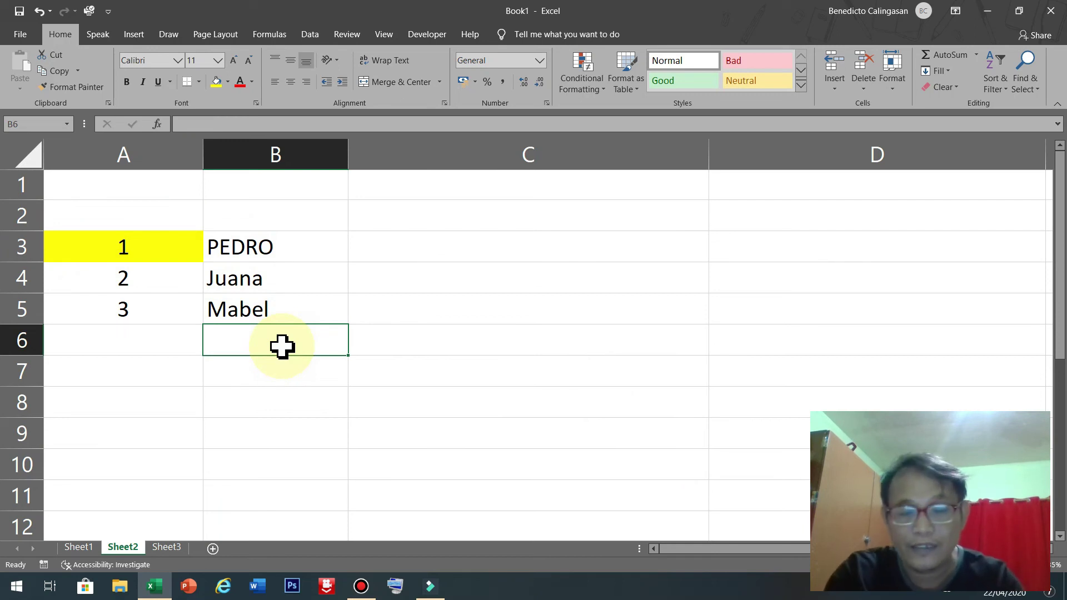
{"action": "type", "text": "Rina"}
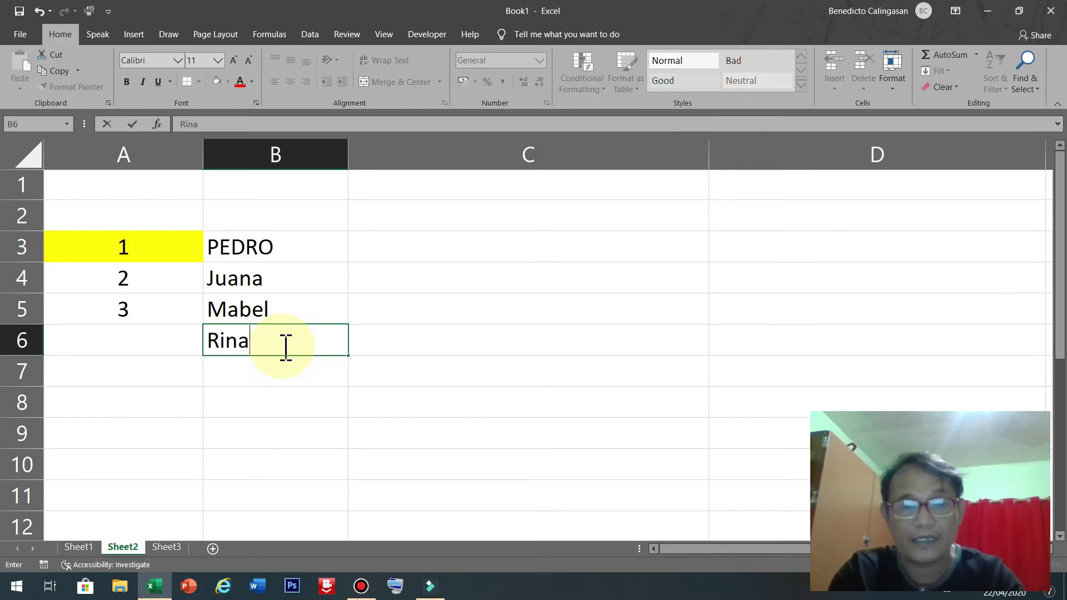
{"action": "key", "text": "Return"}
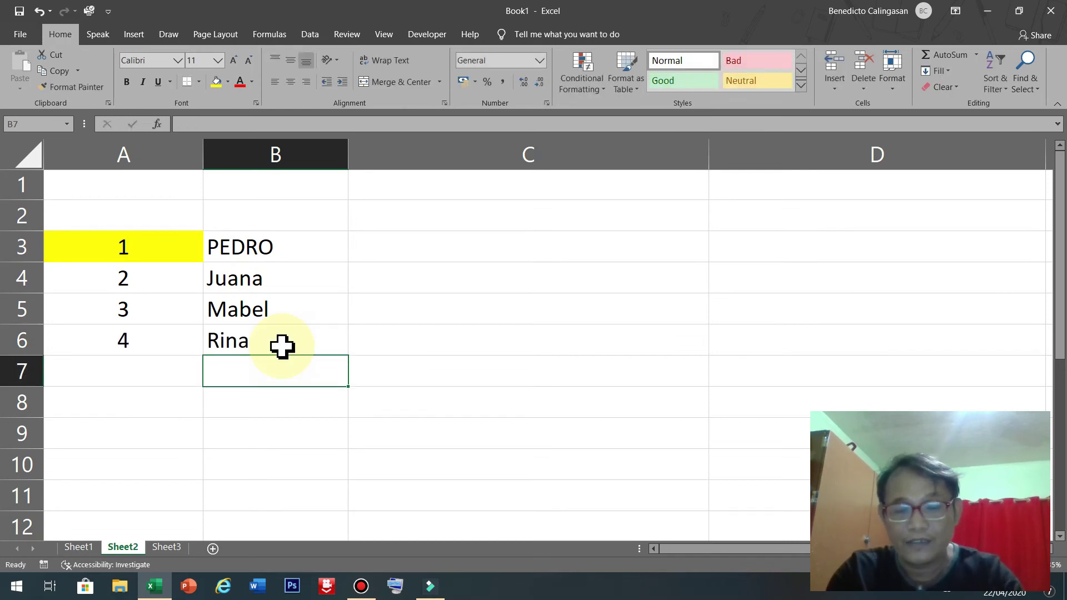
{"action": "type", "text": "dopl"}
{"action": "key", "text": "BackSpace"}
{"action": "key", "text": "BackSpace"}
{"action": "key", "text": "BackSpace"}
{"action": "key", "text": "BackSpace"}
{"action": "type", "text": "D"}
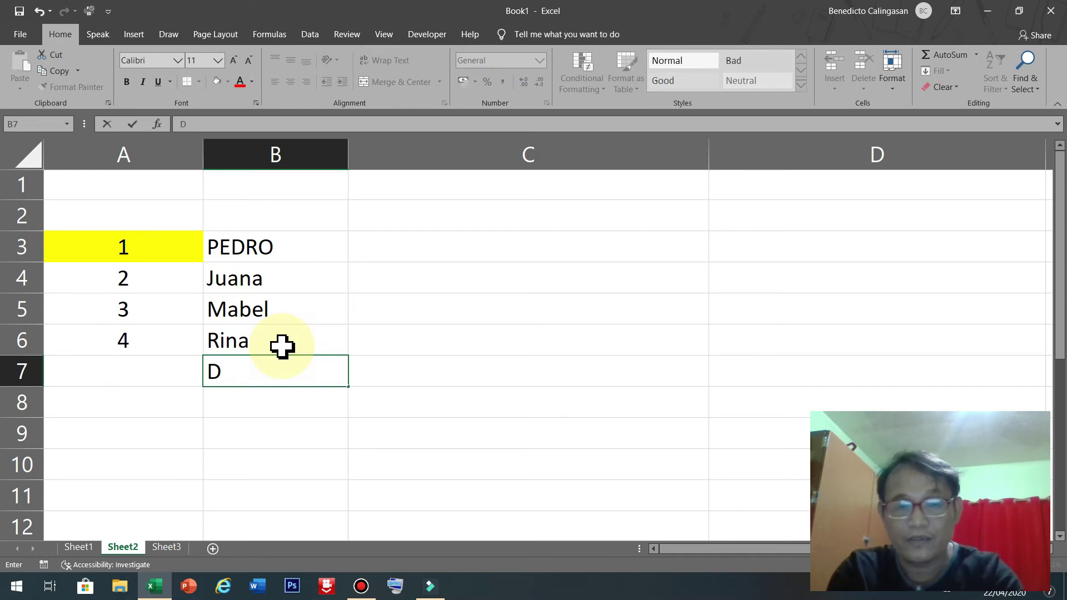
{"action": "type", "text": "on"}
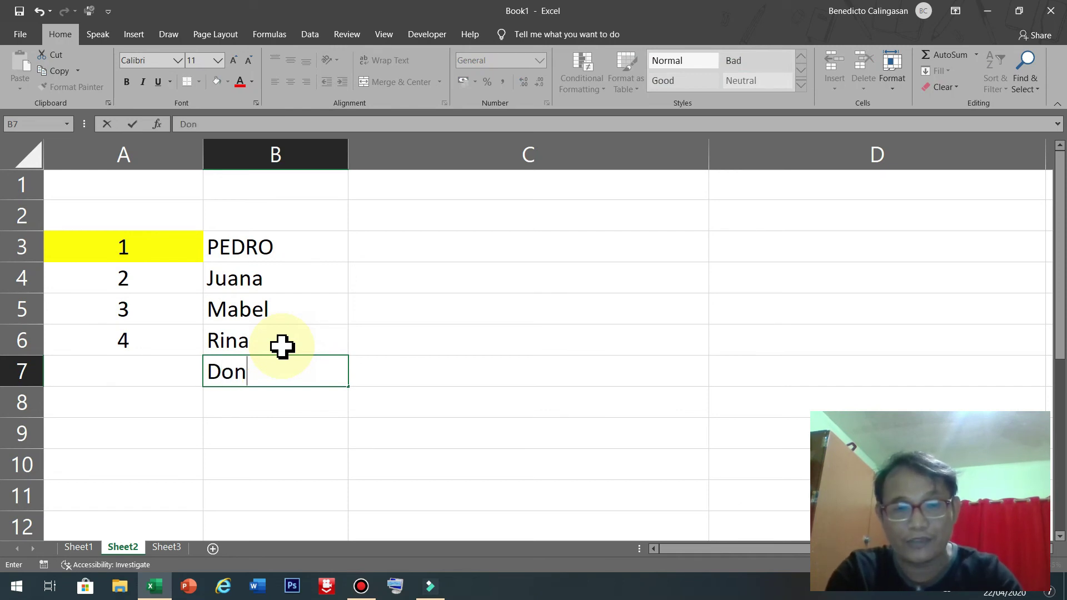
{"action": "type", "text": "don"}
{"action": "key", "text": "Return"}
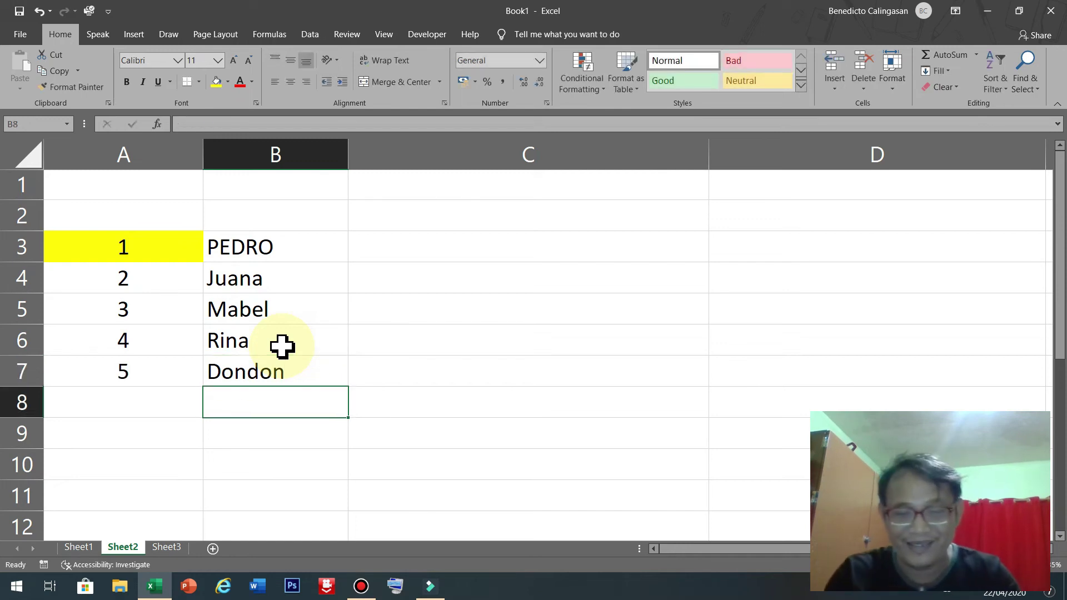
Enter Ferdinand, Cory and Lily in B8:B10.
{"action": "type", "text": "F"}
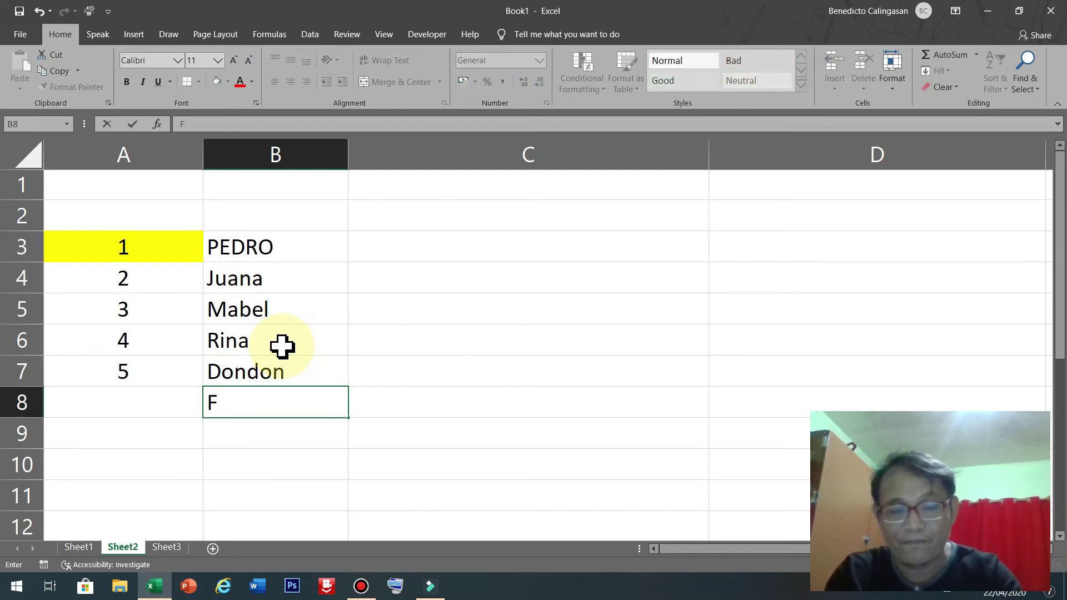
{"action": "type", "text": "erdina"}
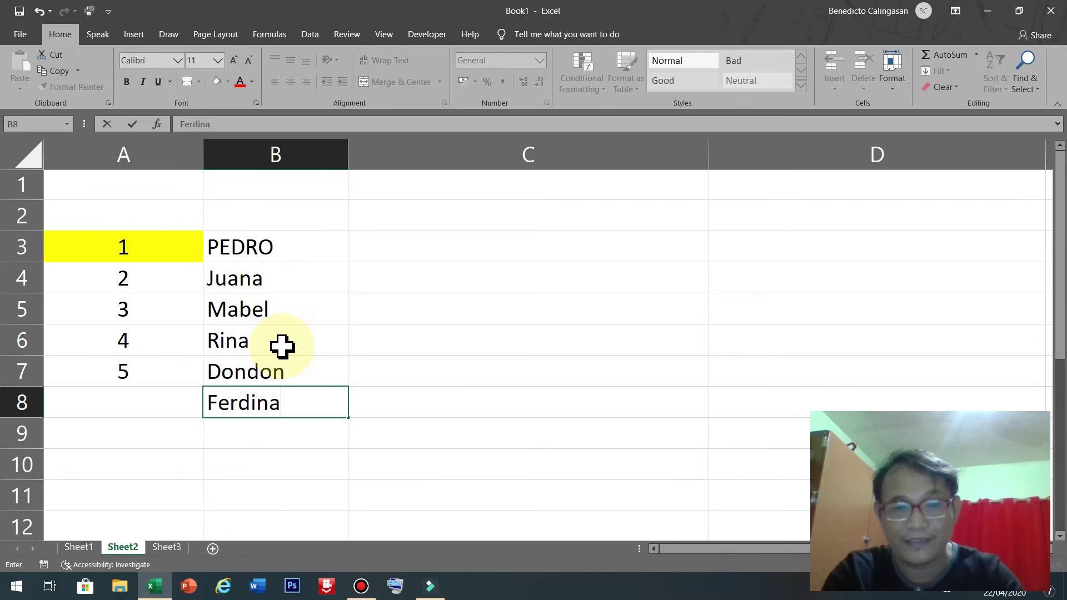
{"action": "type", "text": "nd"}
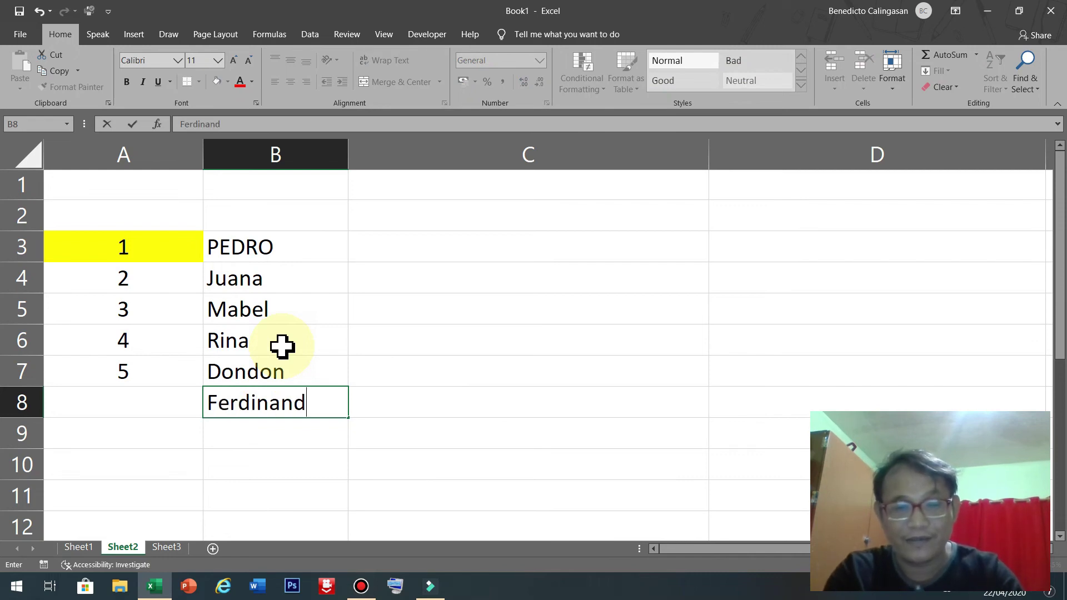
{"action": "key", "text": "Return"}
{"action": "type", "text": "cory"}
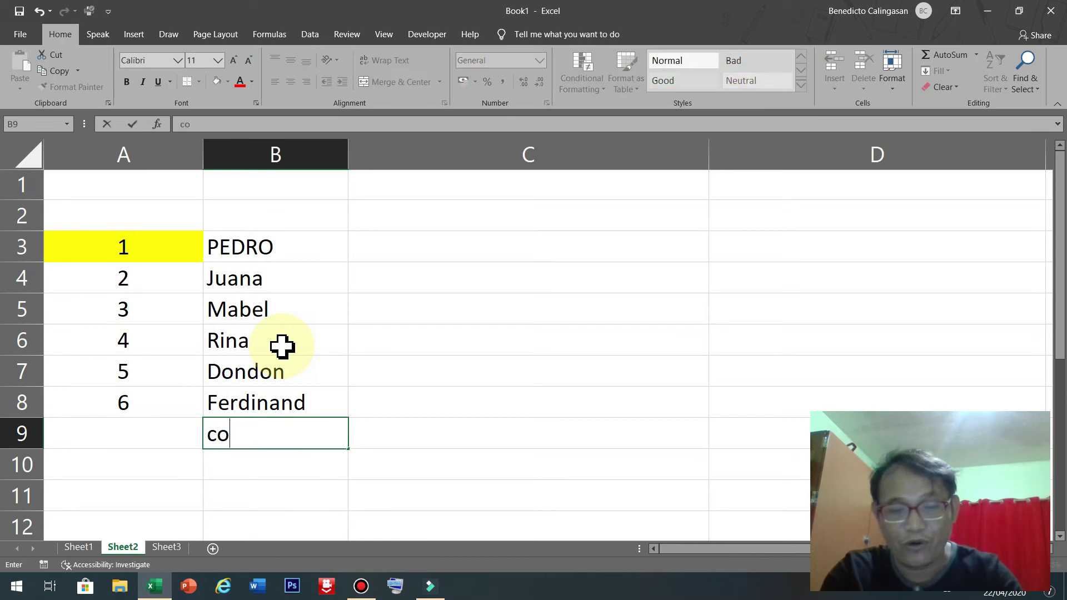
{"action": "key", "text": "Return"}
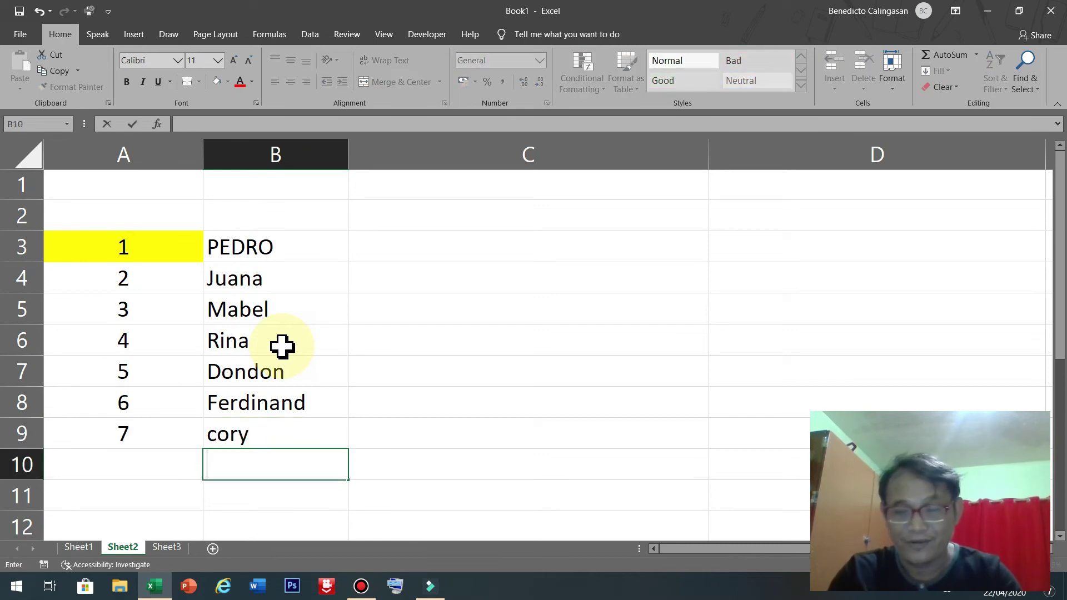
{"action": "key", "text": "Up"}
{"action": "type", "text": "Cor"}
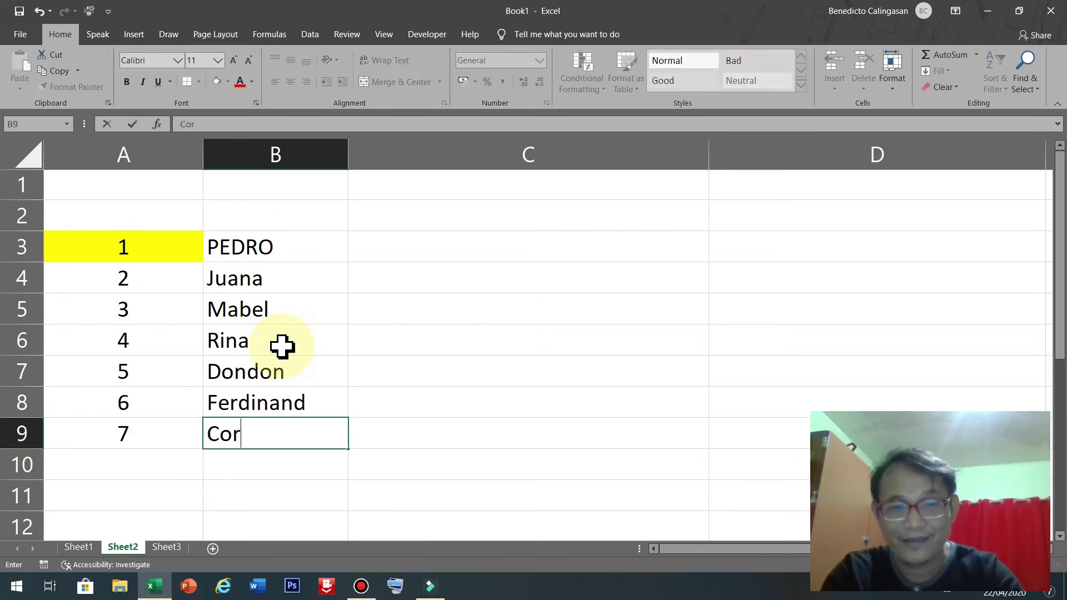
{"action": "type", "text": "ry"}
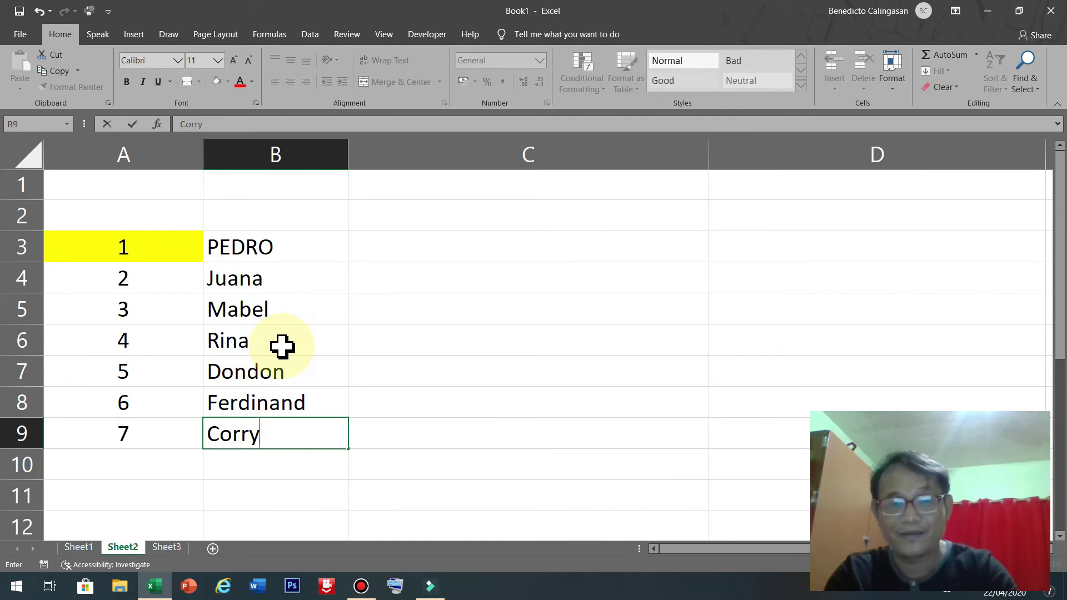
{"action": "key", "text": "BackSpace"}
{"action": "key", "text": "BackSpace"}
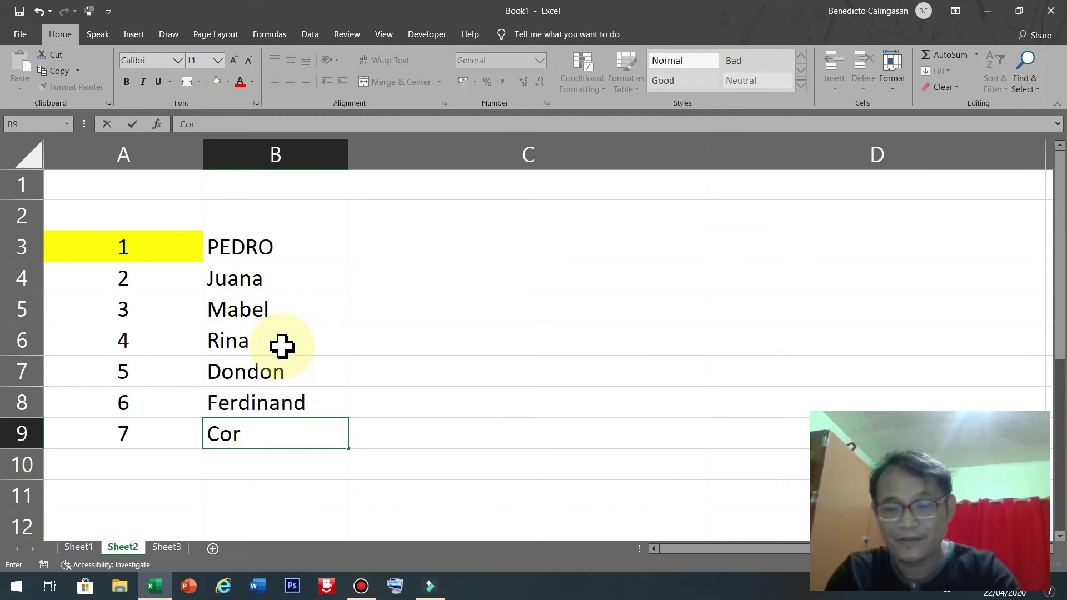
{"action": "type", "text": "y"}
{"action": "key", "text": "Return"}
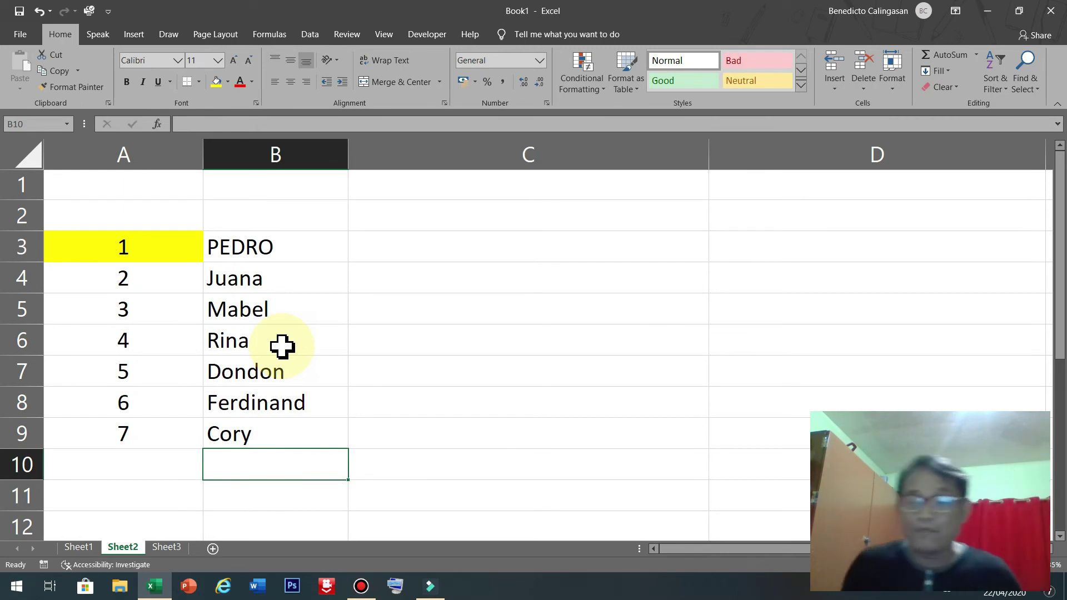
{"action": "type", "text": "Lily"}
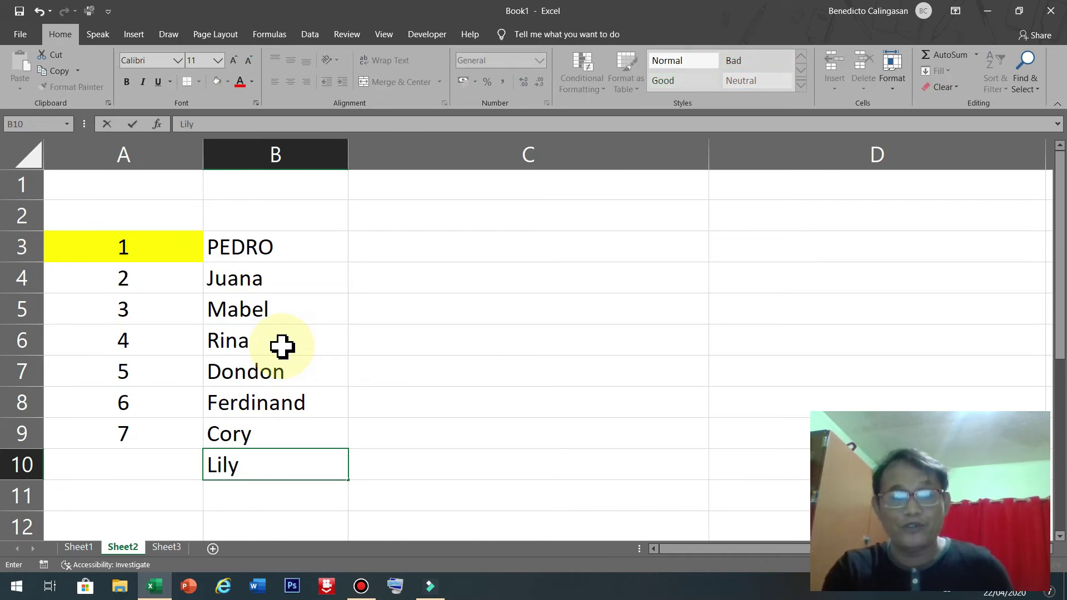
{"action": "key", "text": "Return"}
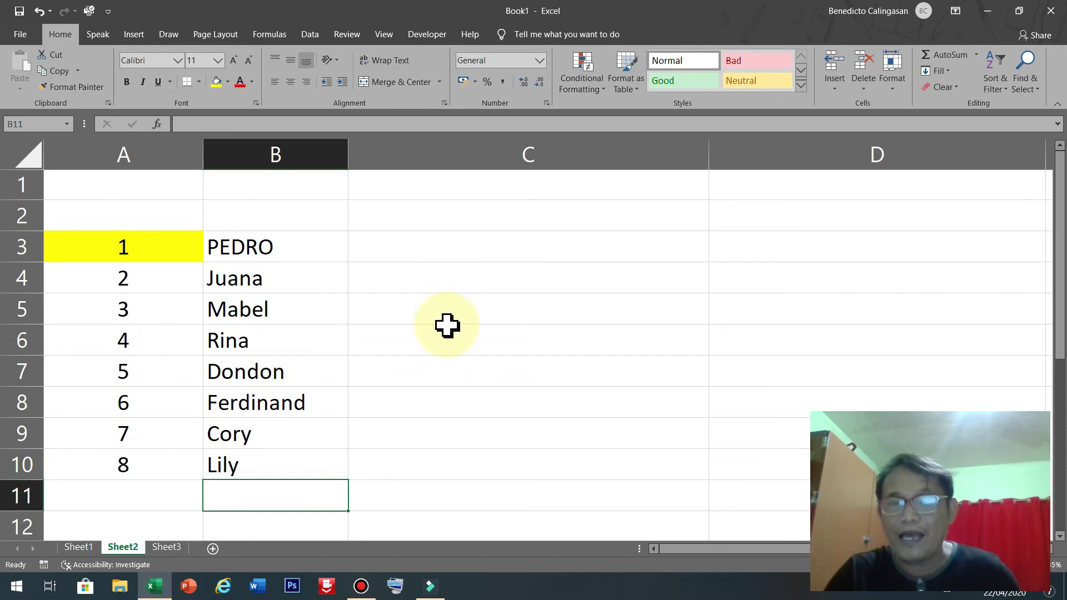
{"action": "left_click", "coordinate": [141, 253]}
{"action": "left_click", "coordinate": [155, 282]}
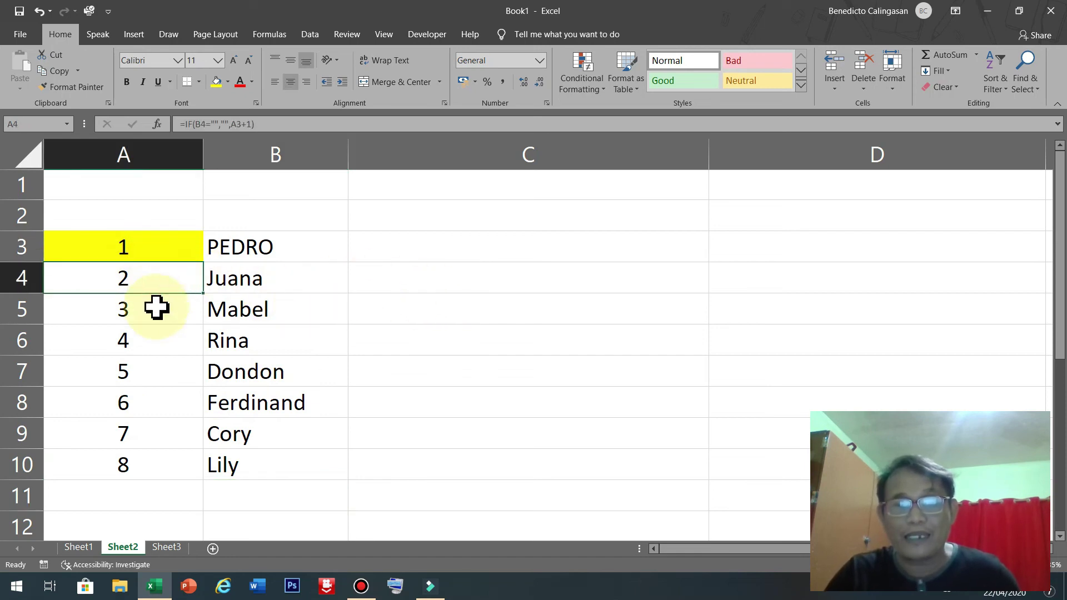
{"action": "left_click", "coordinate": [155, 305]}
{"action": "left_click", "coordinate": [569, 243]}
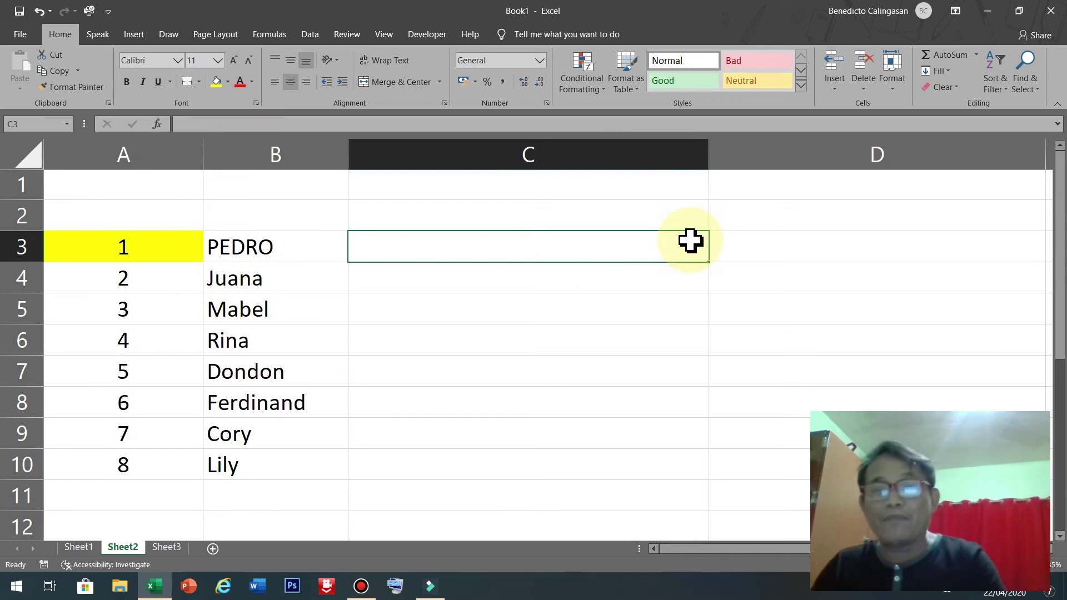
{"action": "left_click", "coordinate": [679, 224]}
{"action": "left_click", "coordinate": [669, 246]}
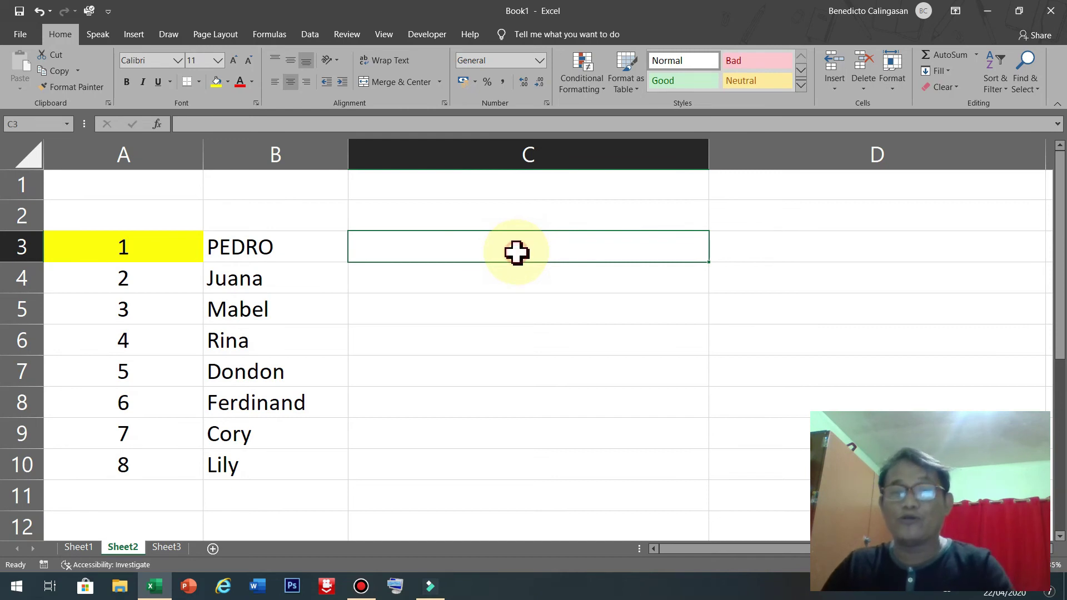
{"action": "left_click", "coordinate": [148, 248]}
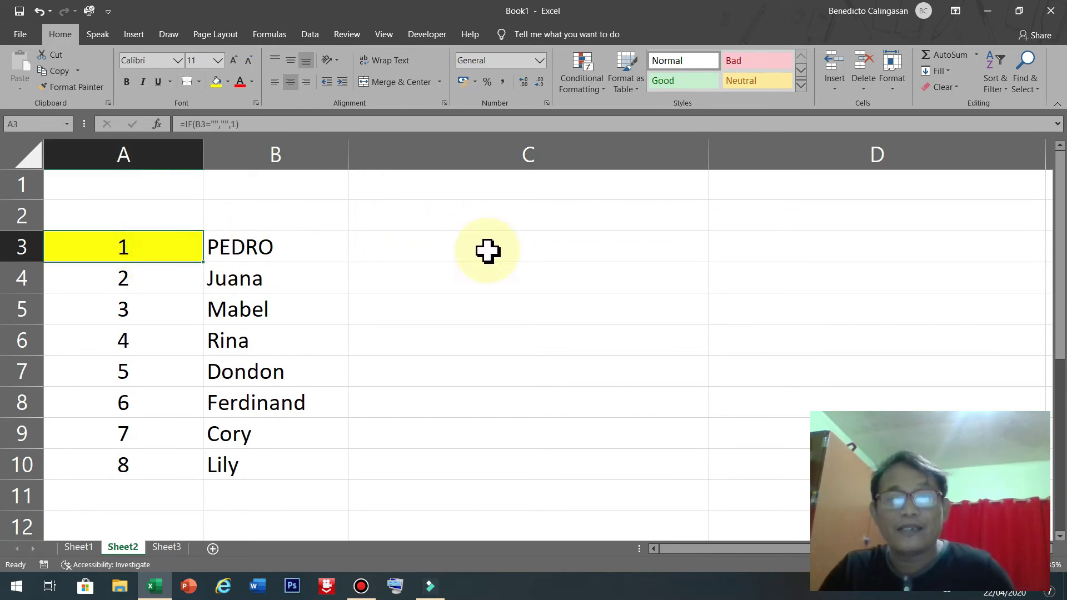
{"action": "left_click", "coordinate": [527, 259]}
{"action": "left_click", "coordinate": [532, 281]}
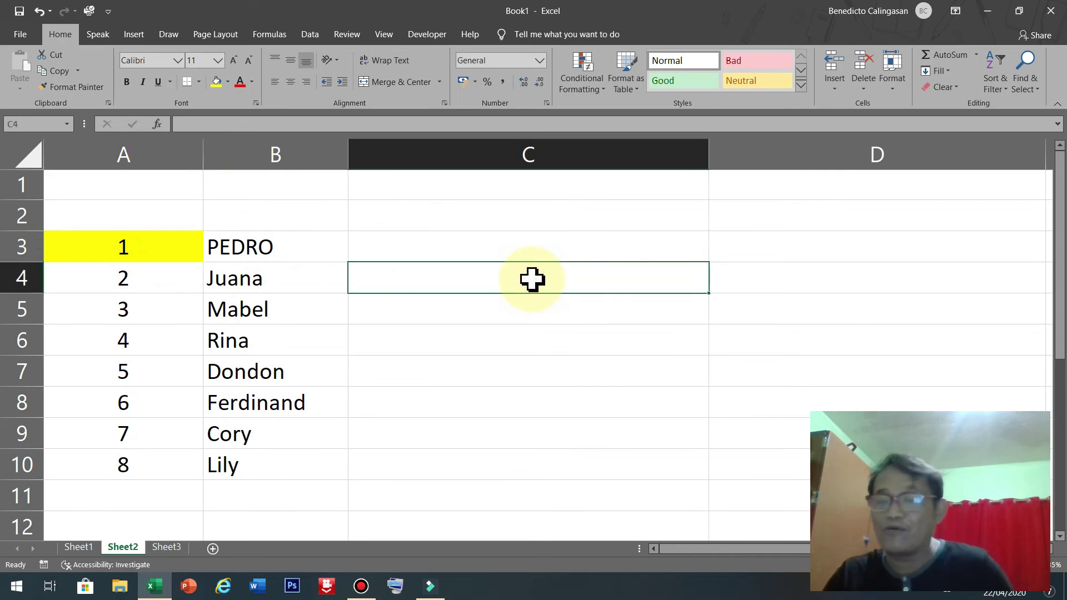
{"action": "left_click", "coordinate": [564, 255]}
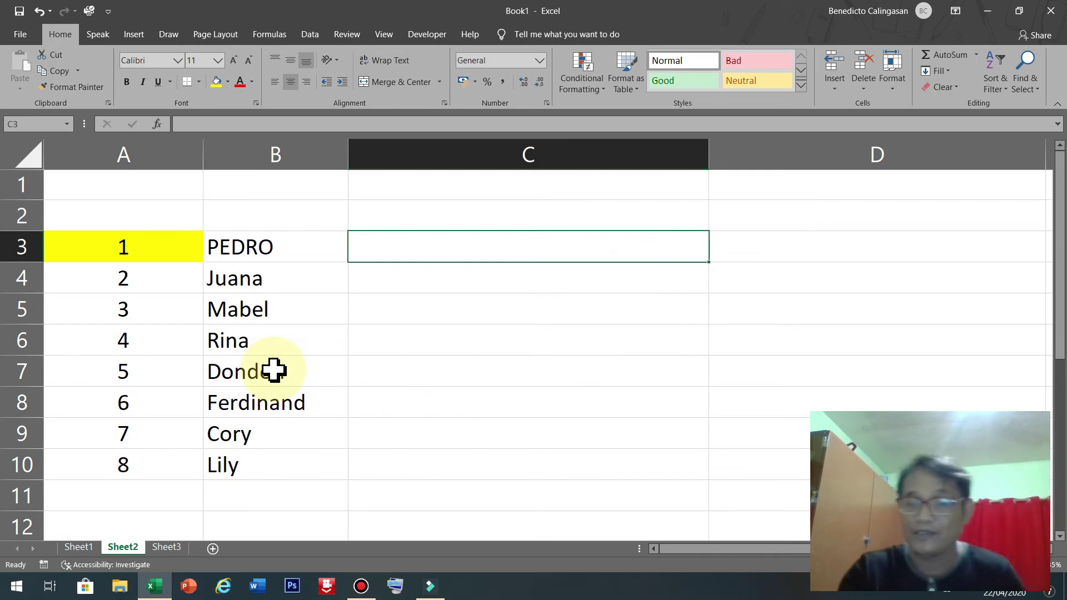
Type the text IF(B3="","",1) into C3 without a leading equals sign.
{"action": "type", "text": "IF("}
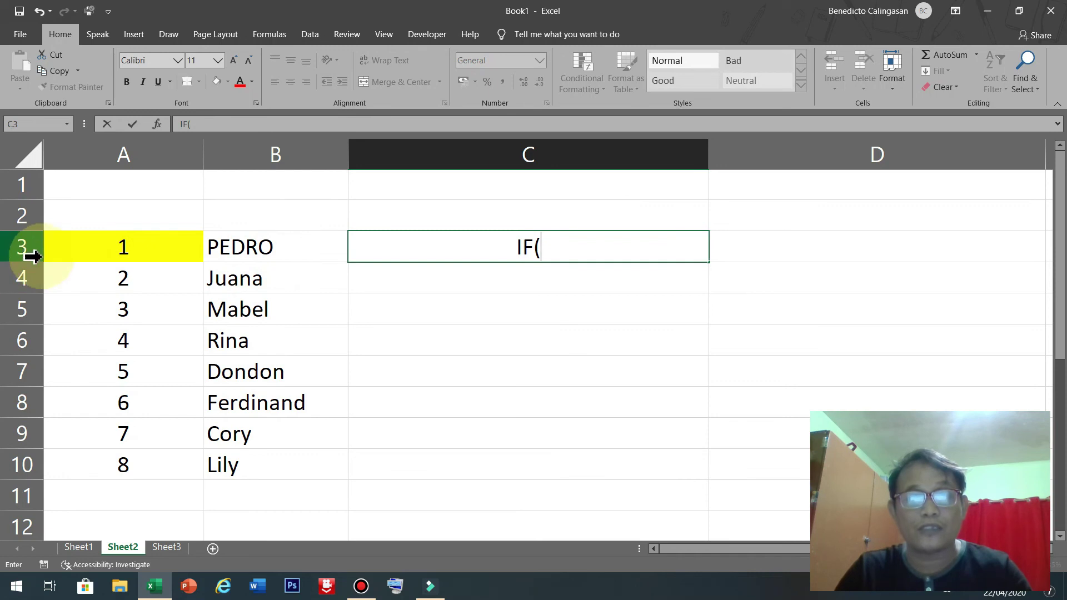
{"action": "type", "text": "B3"}
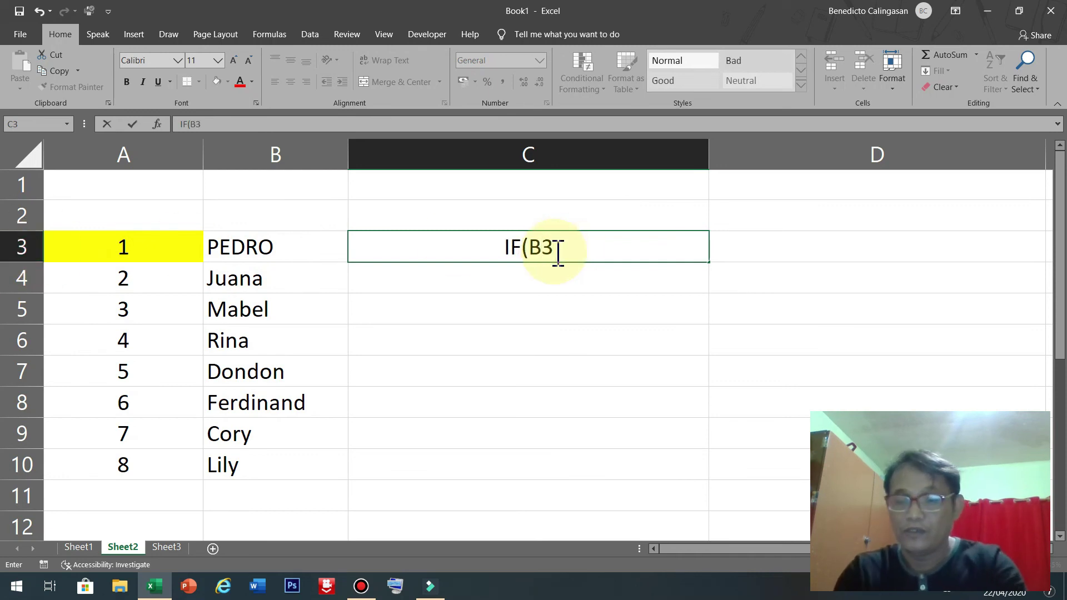
{"action": "type", "text": "+"}
{"action": "key", "text": "BackSpace"}
{"action": "type", "text": "="}
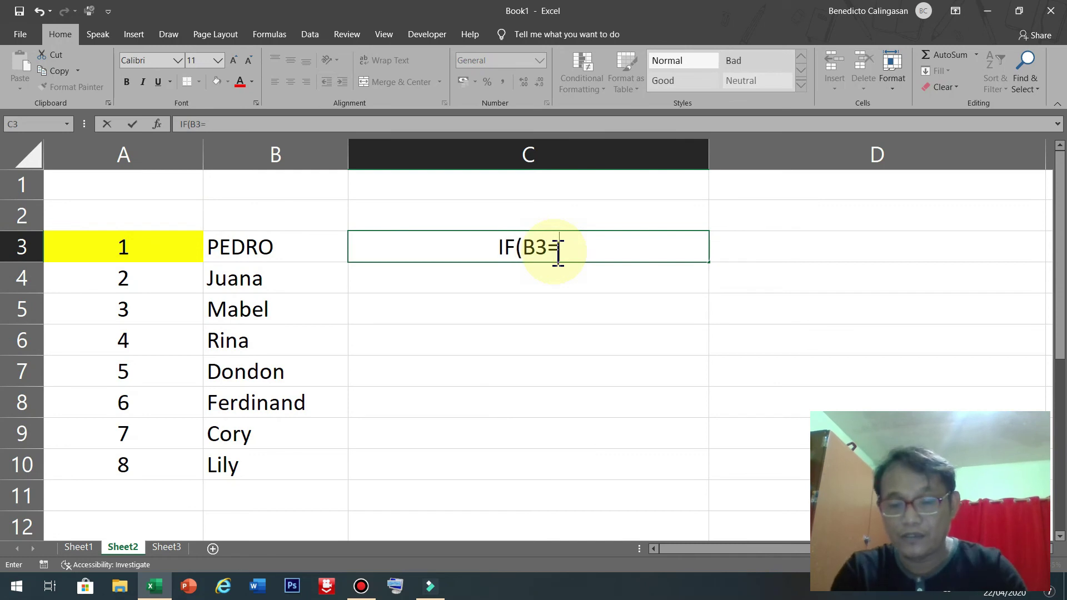
{"action": "type", "text": "\"\""}
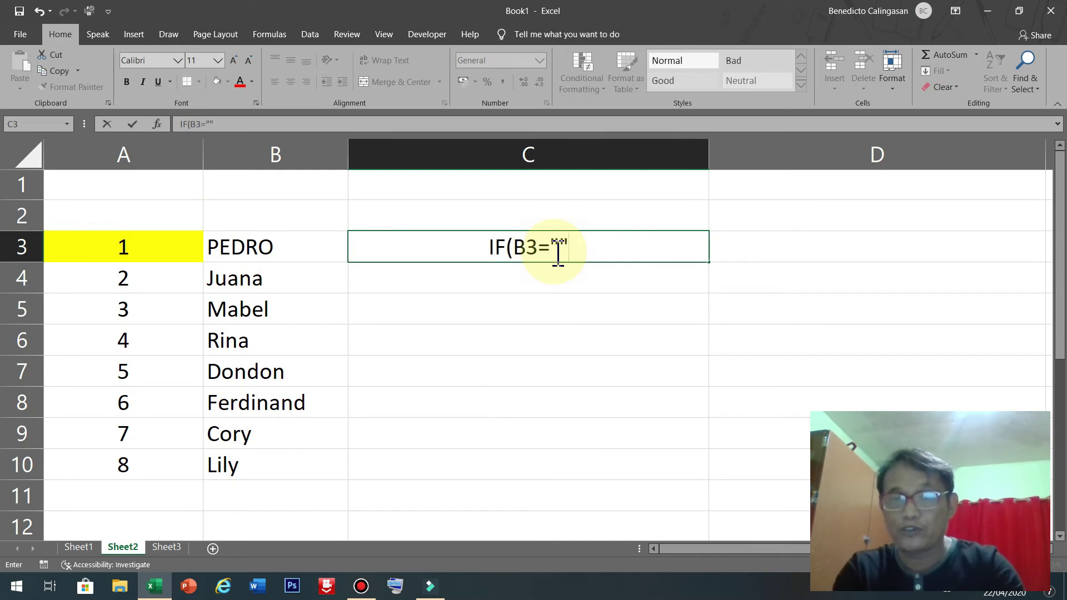
{"action": "type", "text": ","}
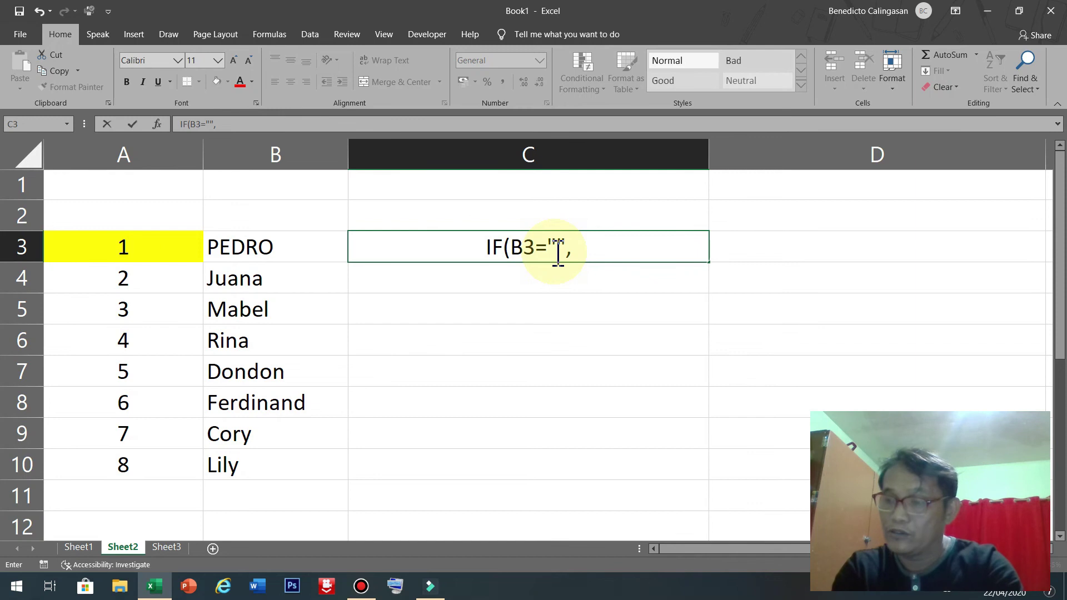
{"action": "type", "text": "\"\""}
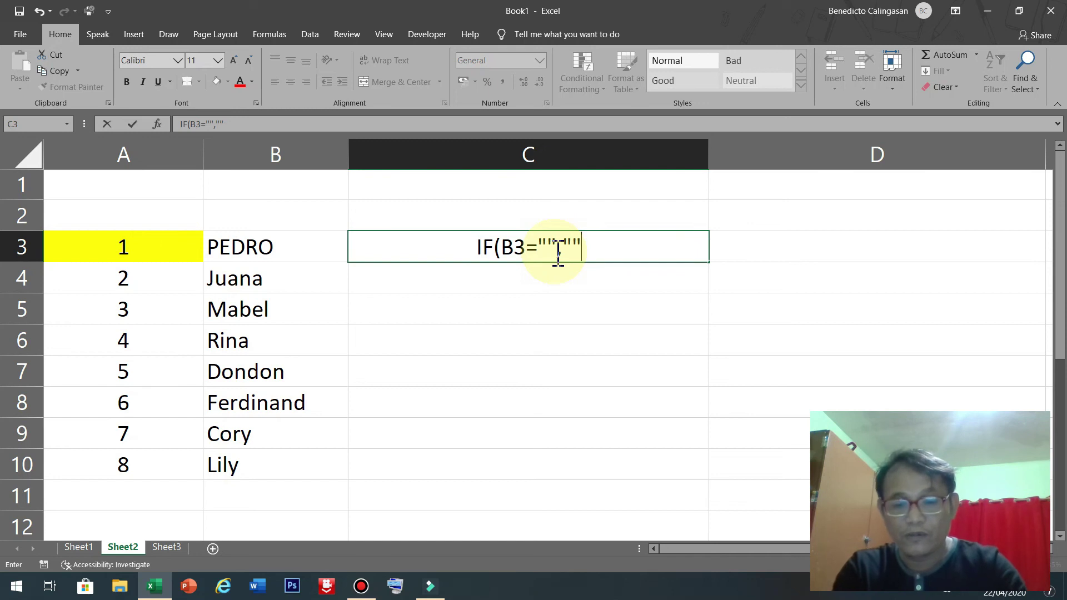
{"action": "type", "text": ","}
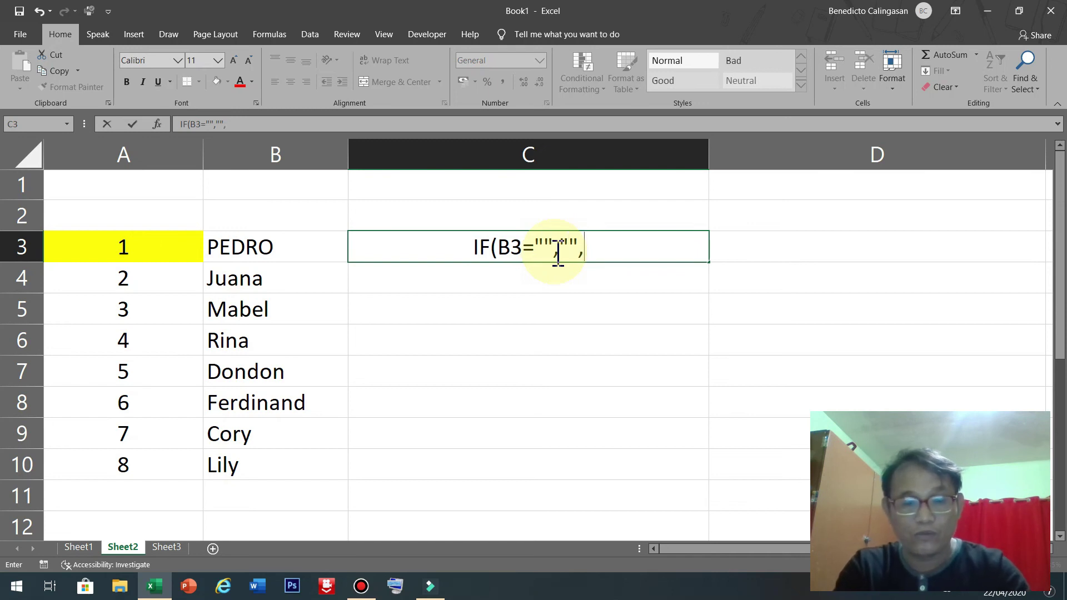
{"action": "type", "text": "1)"}
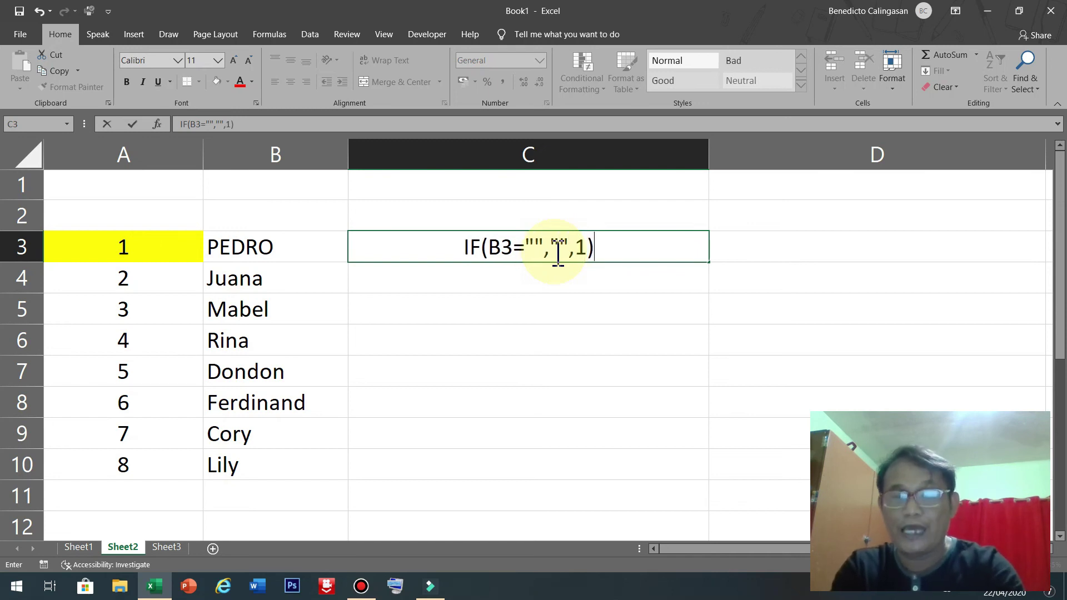
{"action": "key", "text": "Return"}
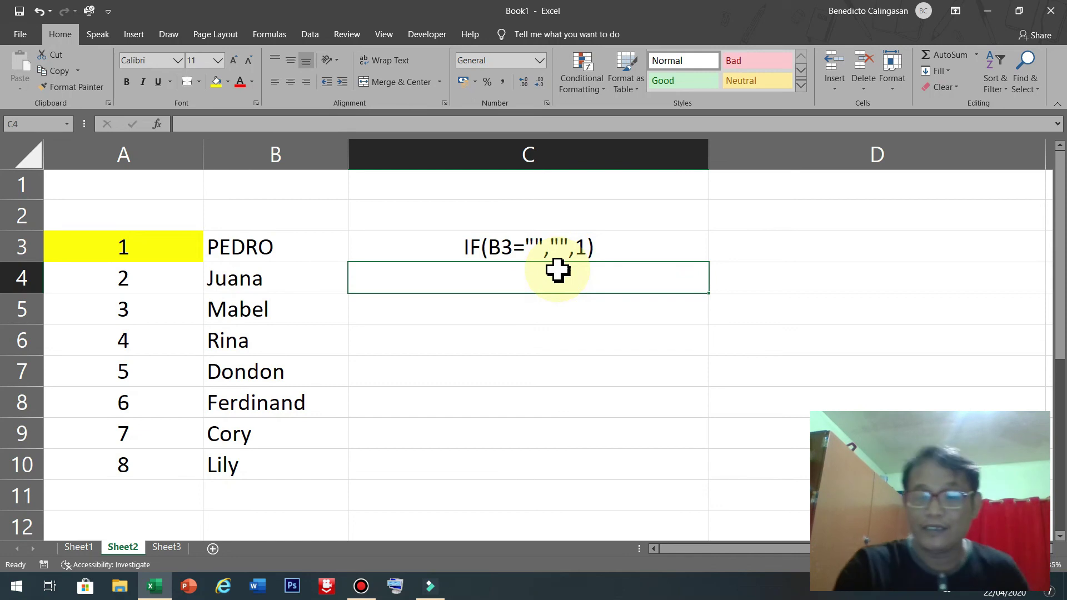
Type the text IF(B4="",""A3+1) into C4 and commit it.
{"action": "type", "text": "I"}
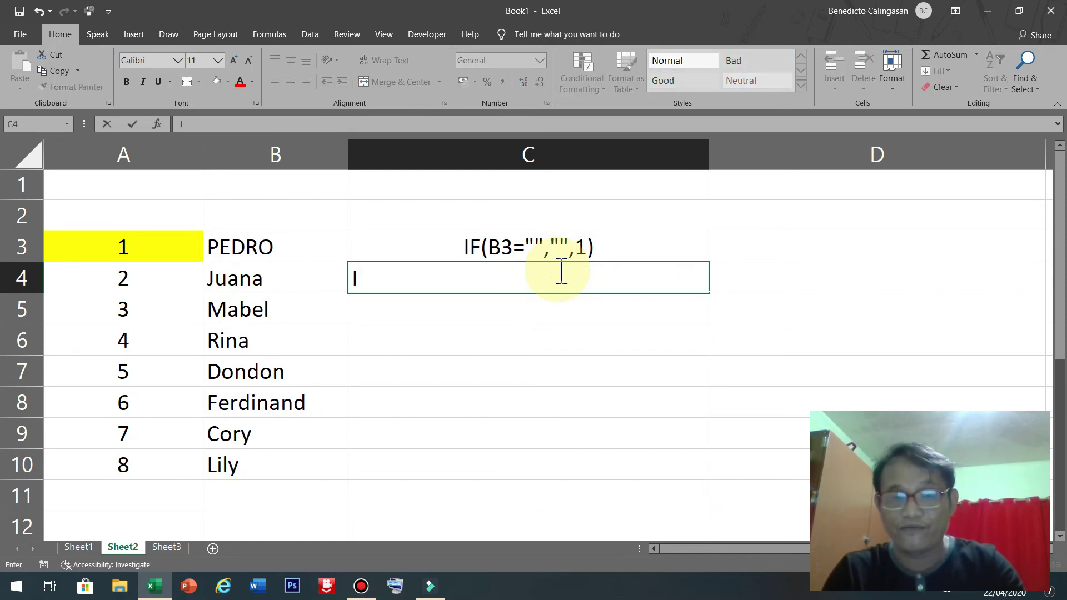
{"action": "type", "text": "F("}
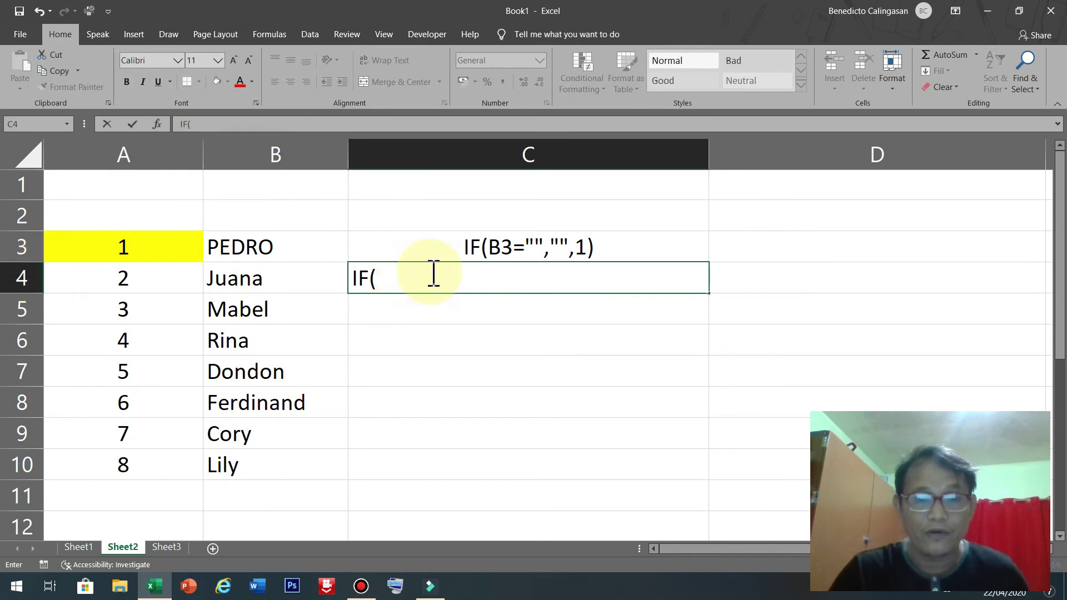
{"action": "type", "text": "B4"}
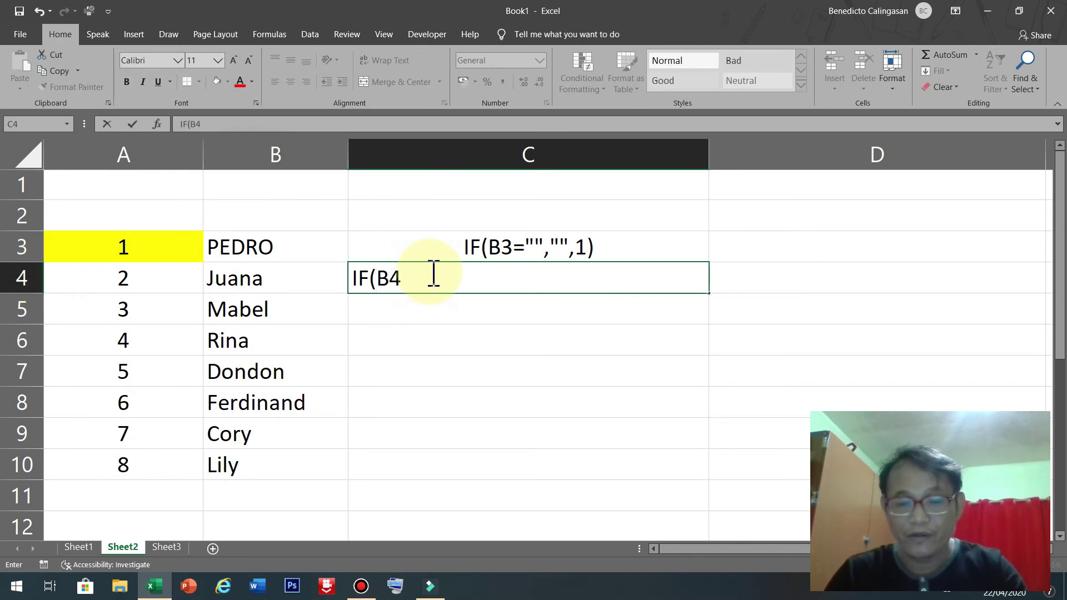
{"action": "type", "text": "+"}
{"action": "key", "text": "BackSpace"}
{"action": "type", "text": "="}
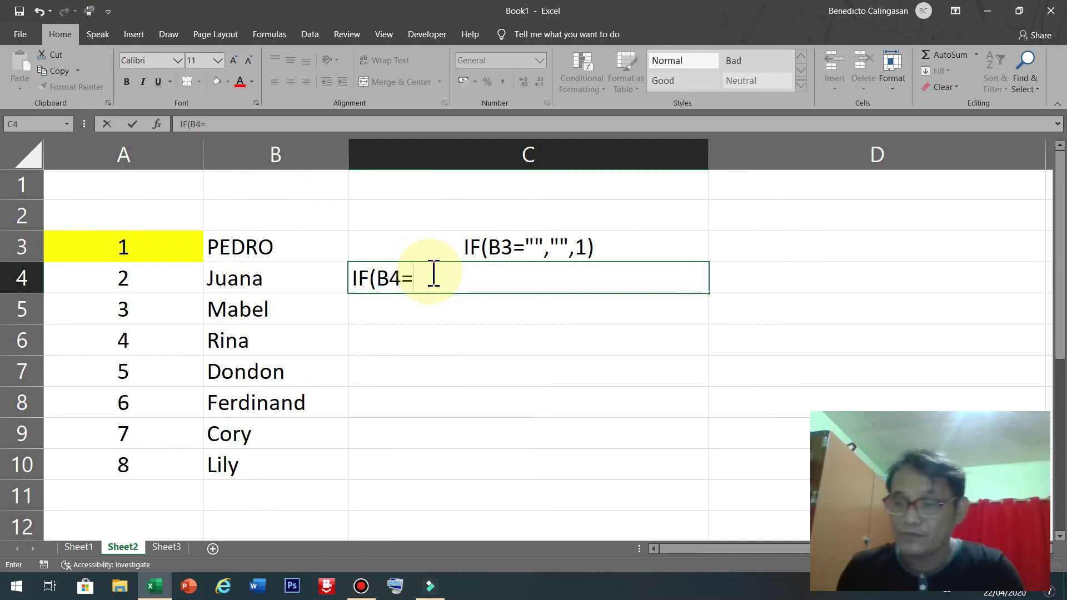
{"action": "type", "text": "\"\""}
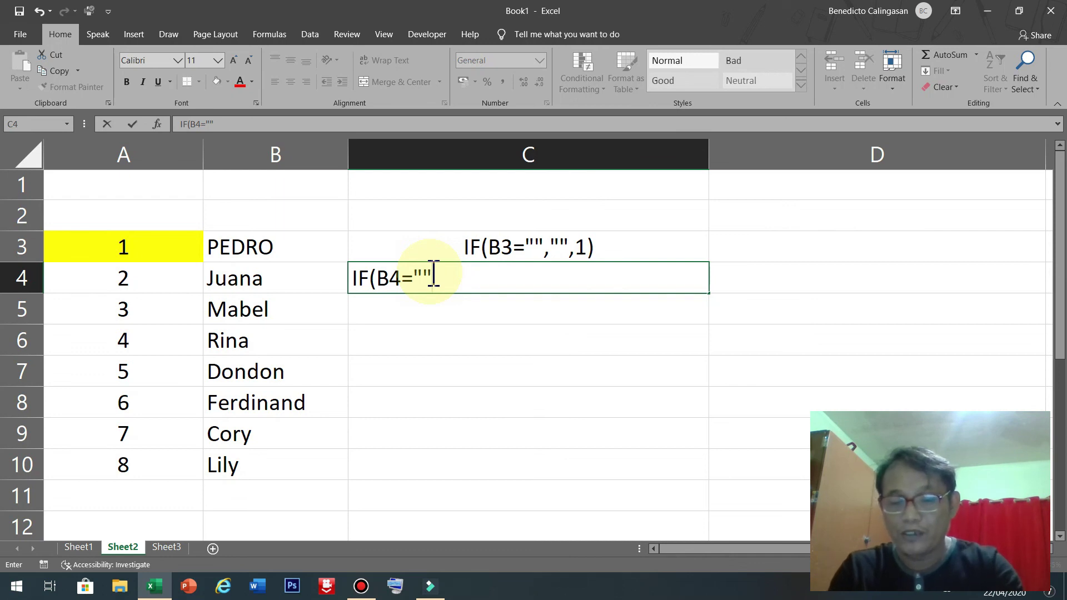
{"action": "type", "text": ",\"\""}
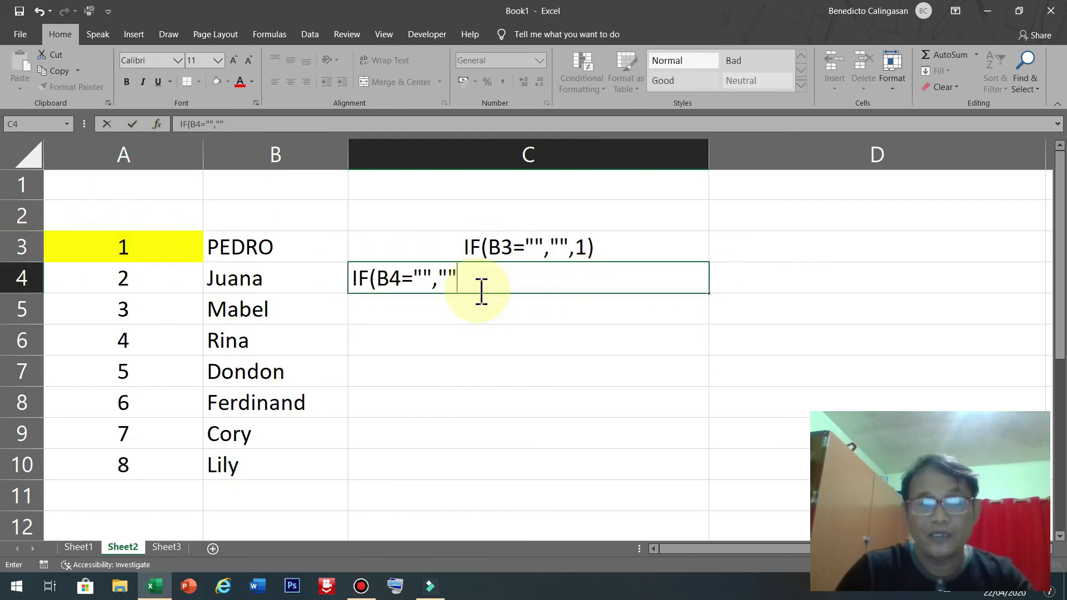
{"action": "type", "text": "A3="}
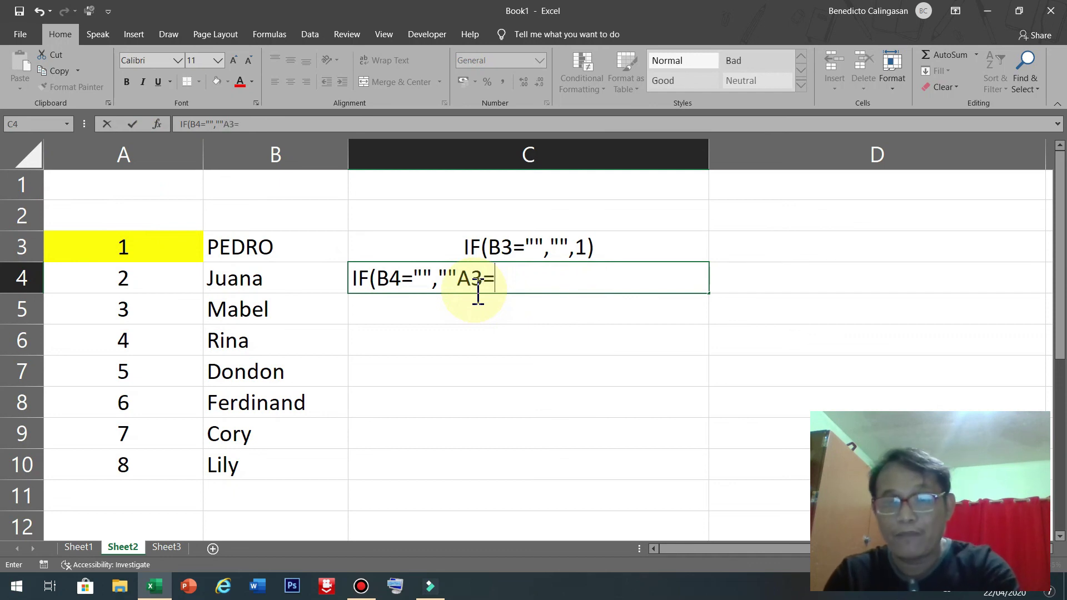
{"action": "key", "text": "BackSpace"}
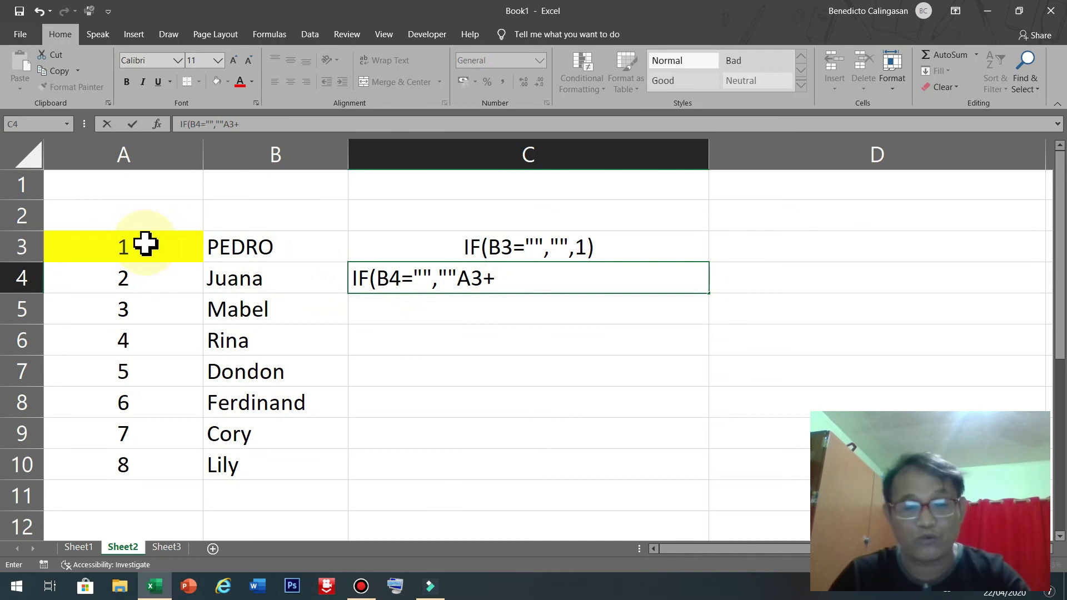
{"action": "left_click", "coordinate": [145, 243]}
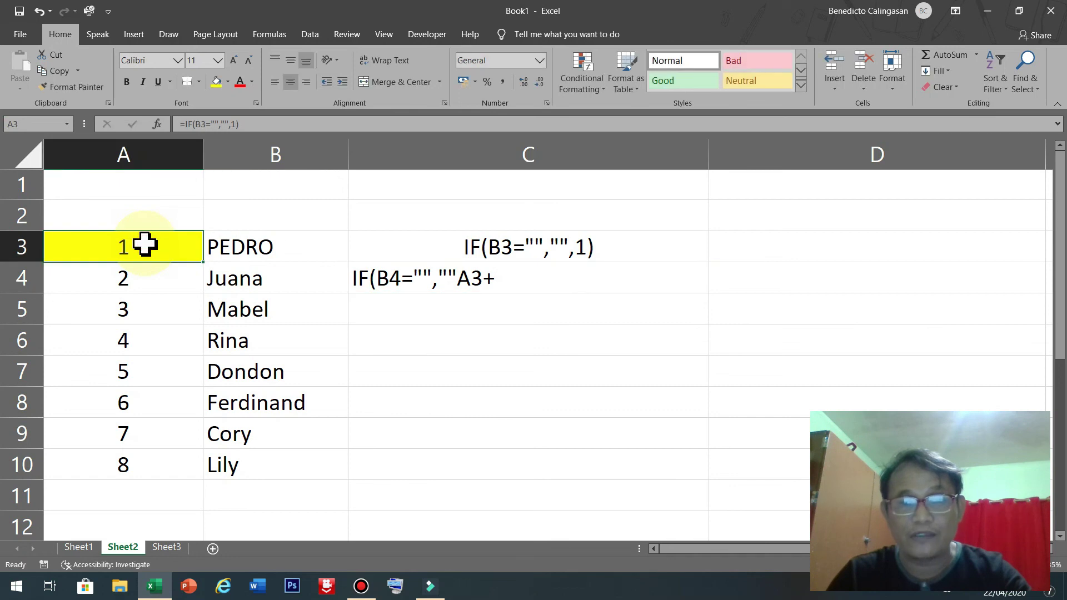
{"action": "double_click", "coordinate": [518, 279]}
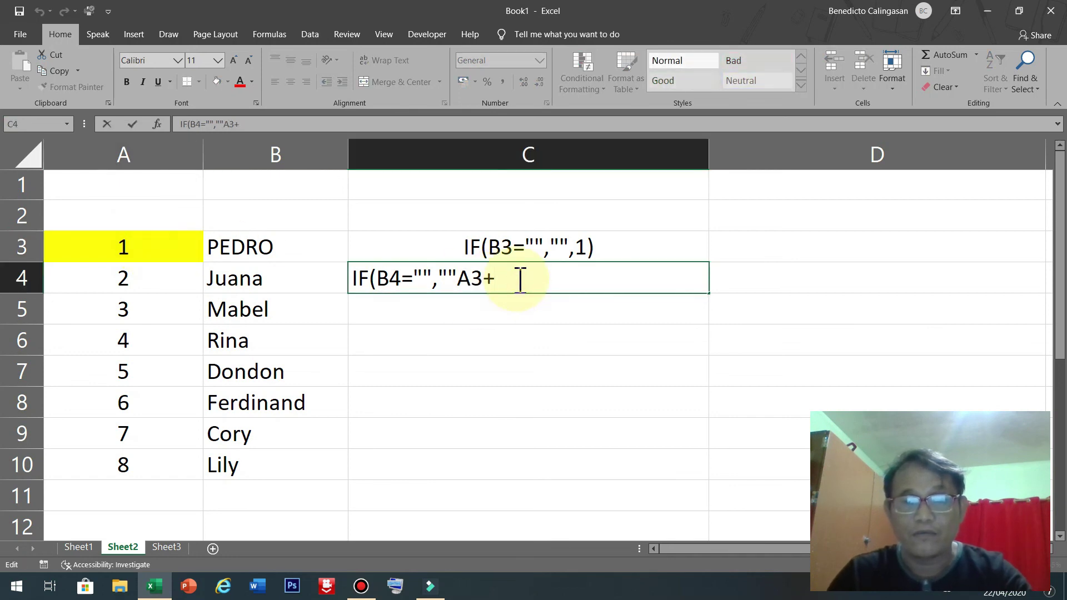
{"action": "type", "text": "1)"}
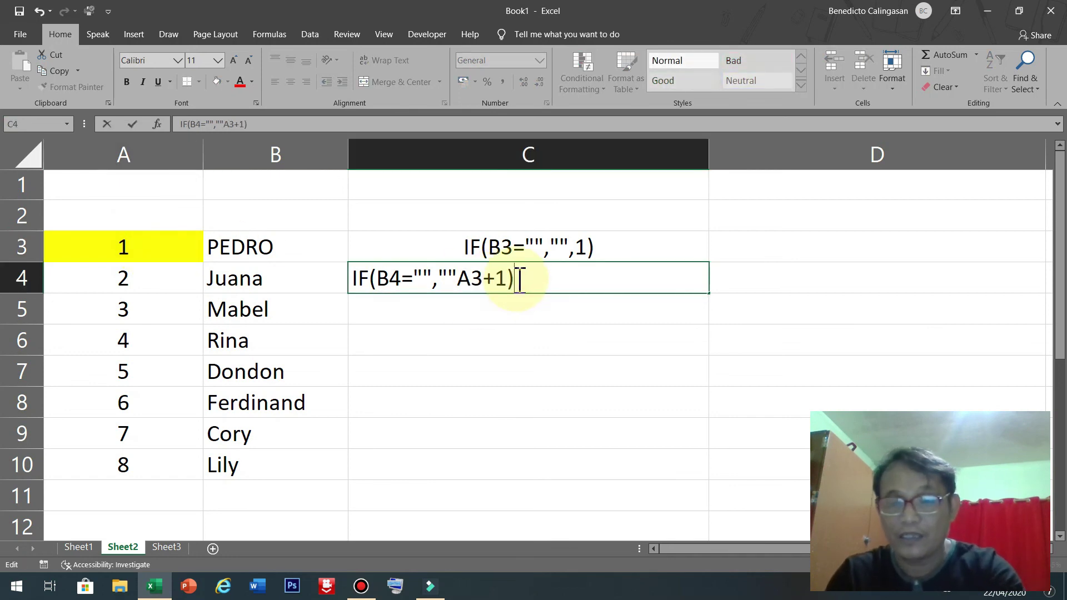
{"action": "key", "text": "Return"}
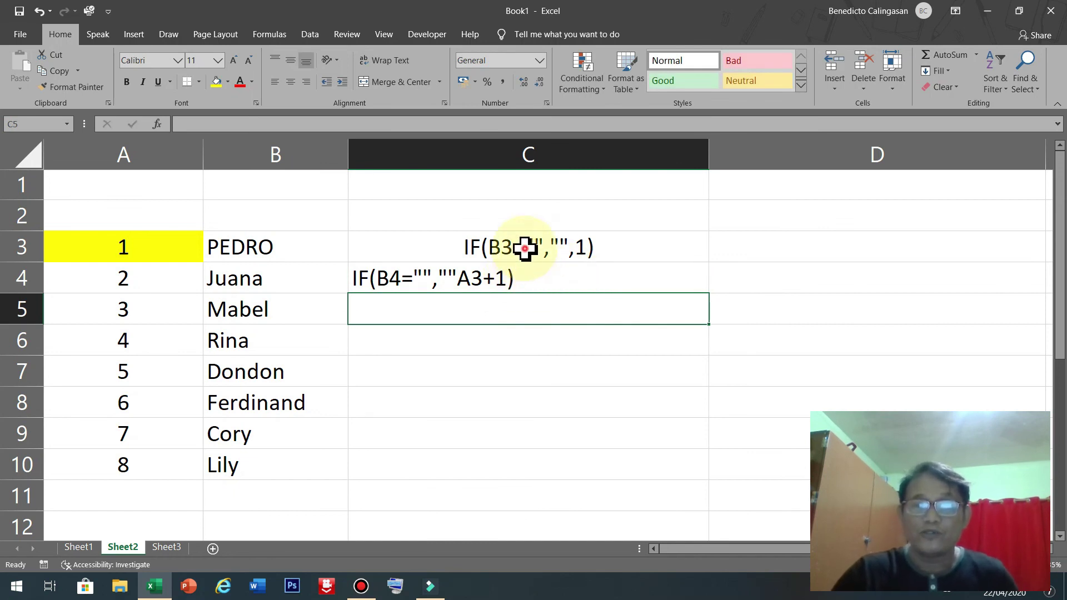
Right-align the formula texts in C3:C4, including IF(B4="",""A3+1).
{"action": "left_click_drag", "start_coordinate": [528, 242], "coordinate": [520, 274]}
{"action": "left_click", "coordinate": [306, 82]}
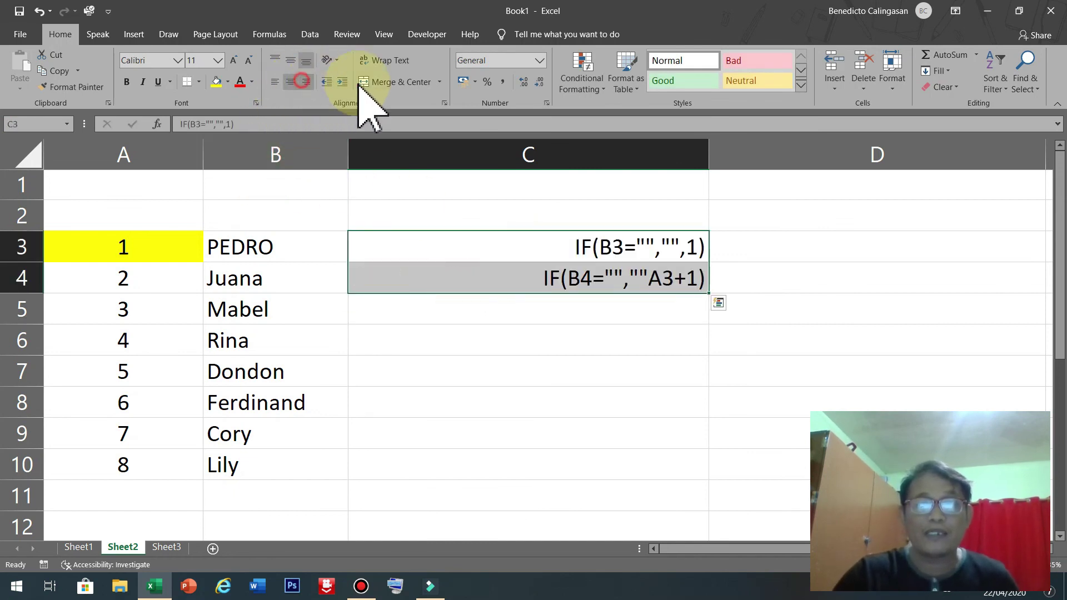
{"action": "left_click", "coordinate": [564, 374]}
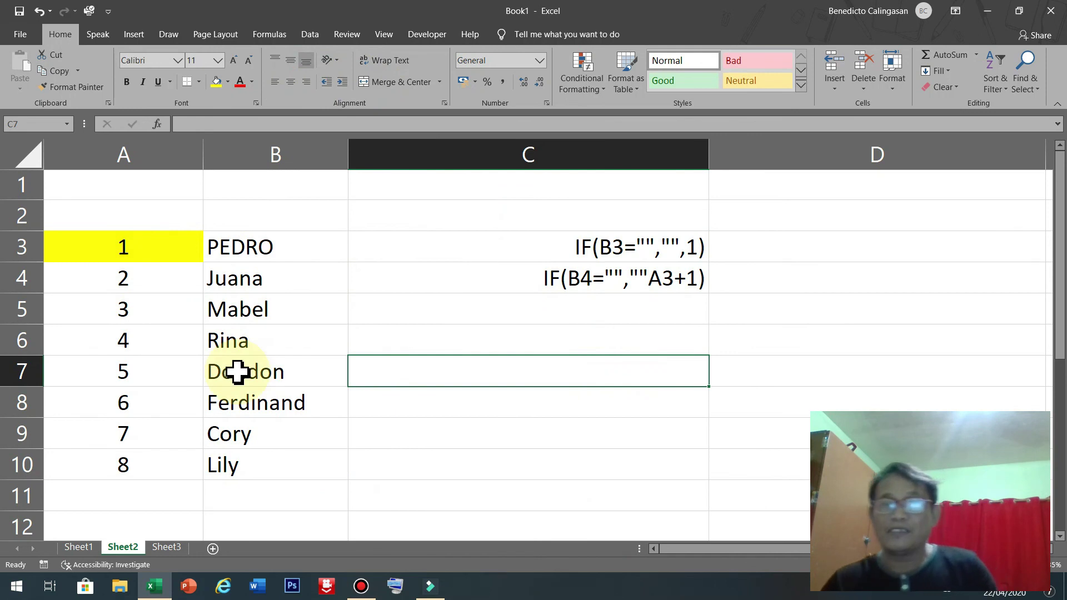